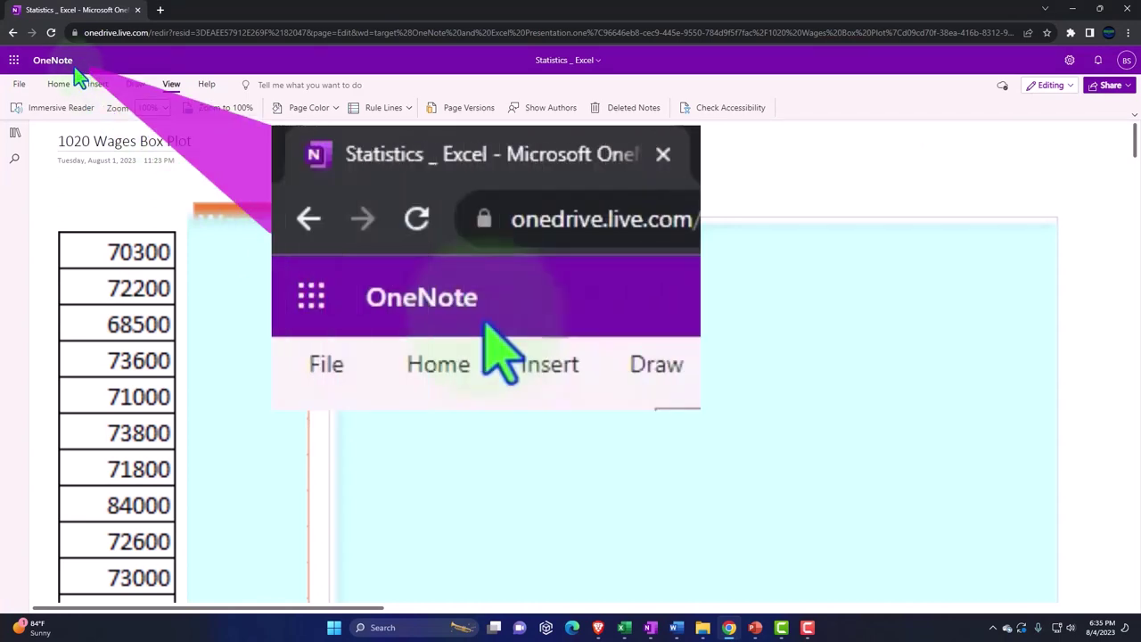
Open the 1000 Introduction transcript in Immersive Reader and translate the document into Spanish (Mexico).
click(15, 135)
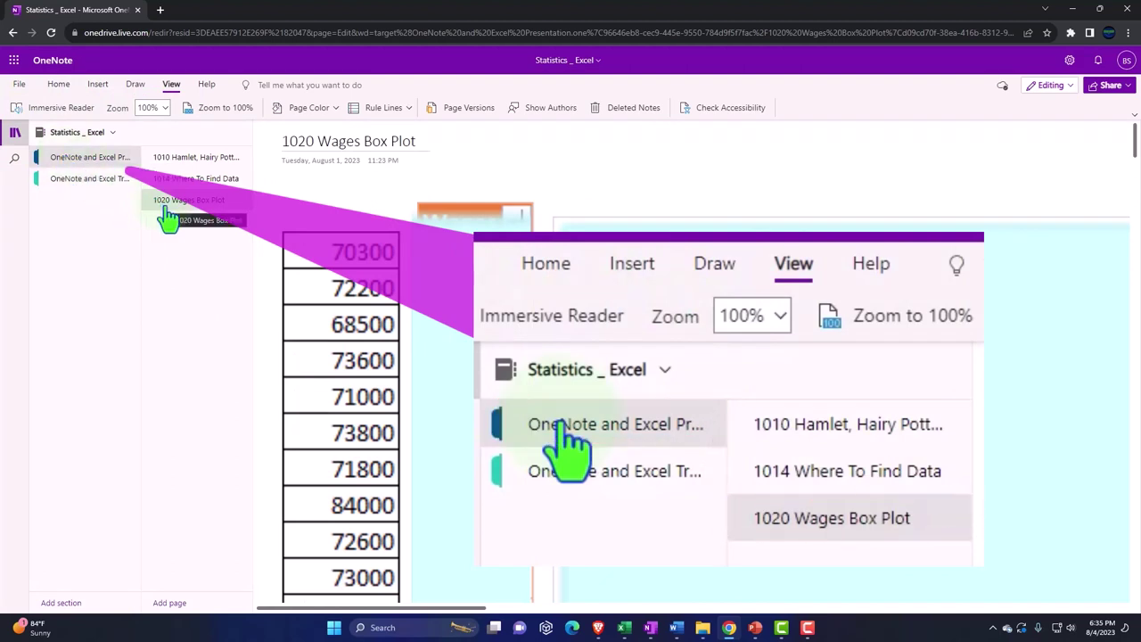
click(89, 184)
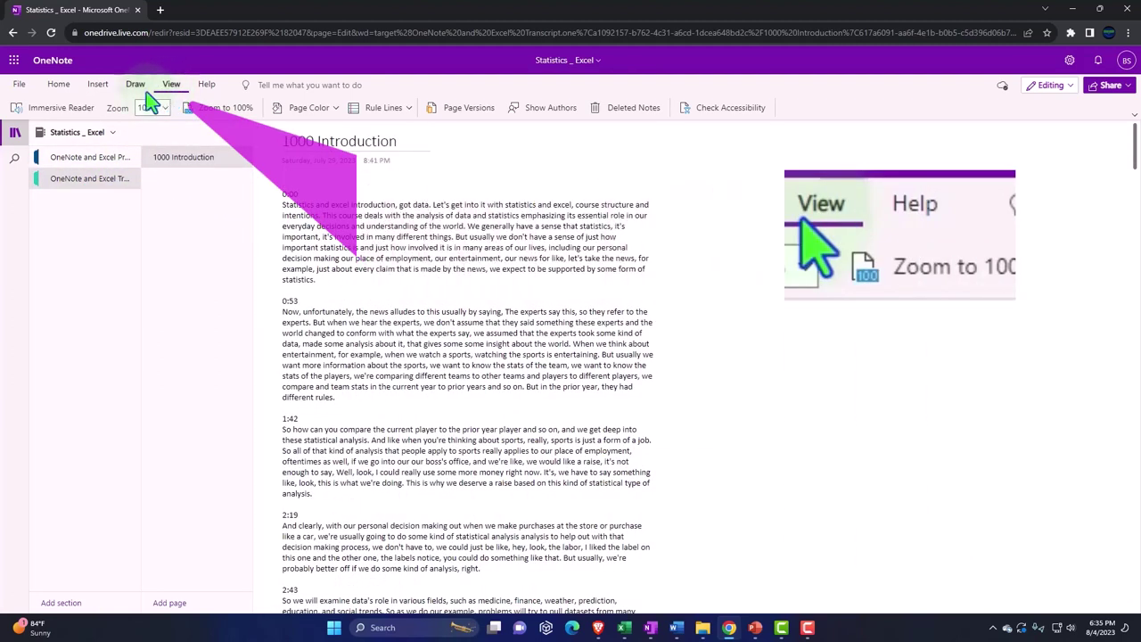
click(62, 114)
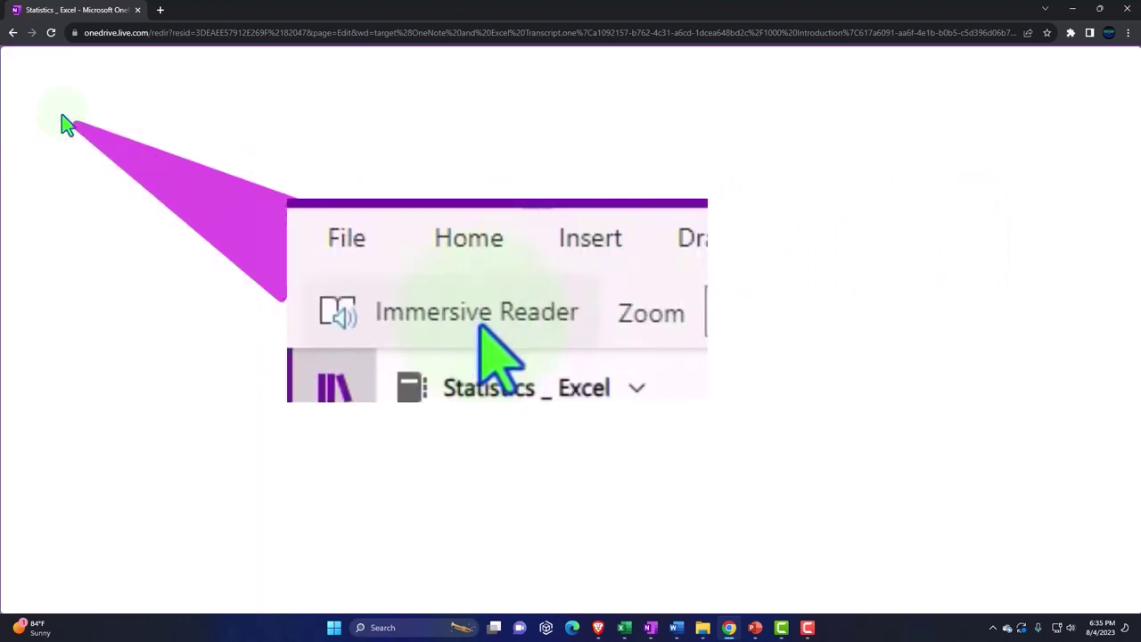
click(1097, 81)
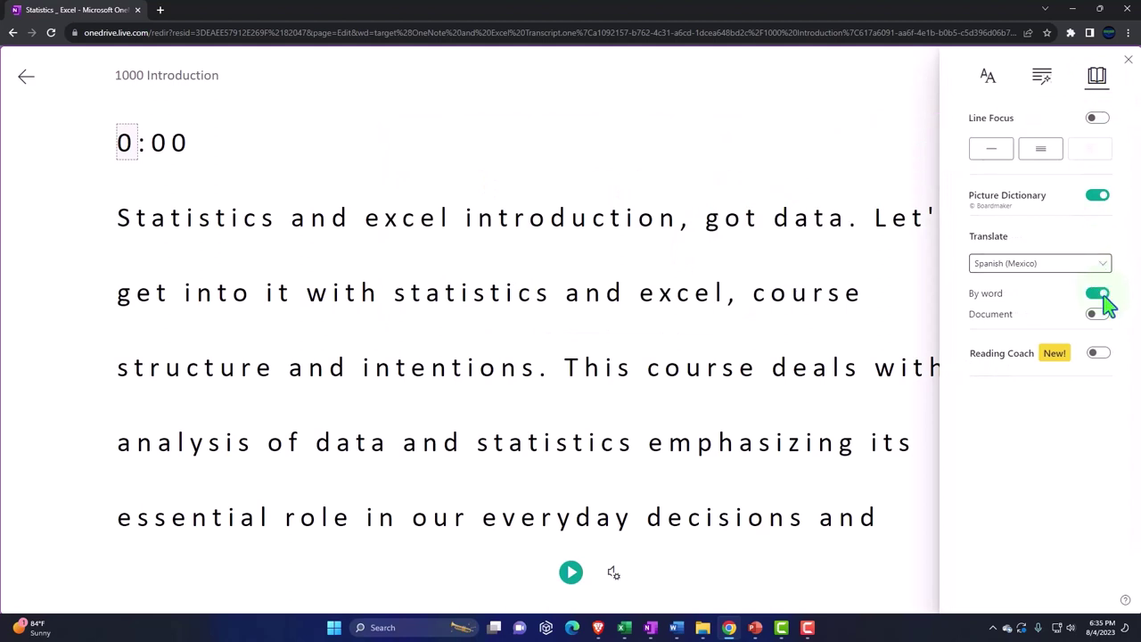
click(1098, 314)
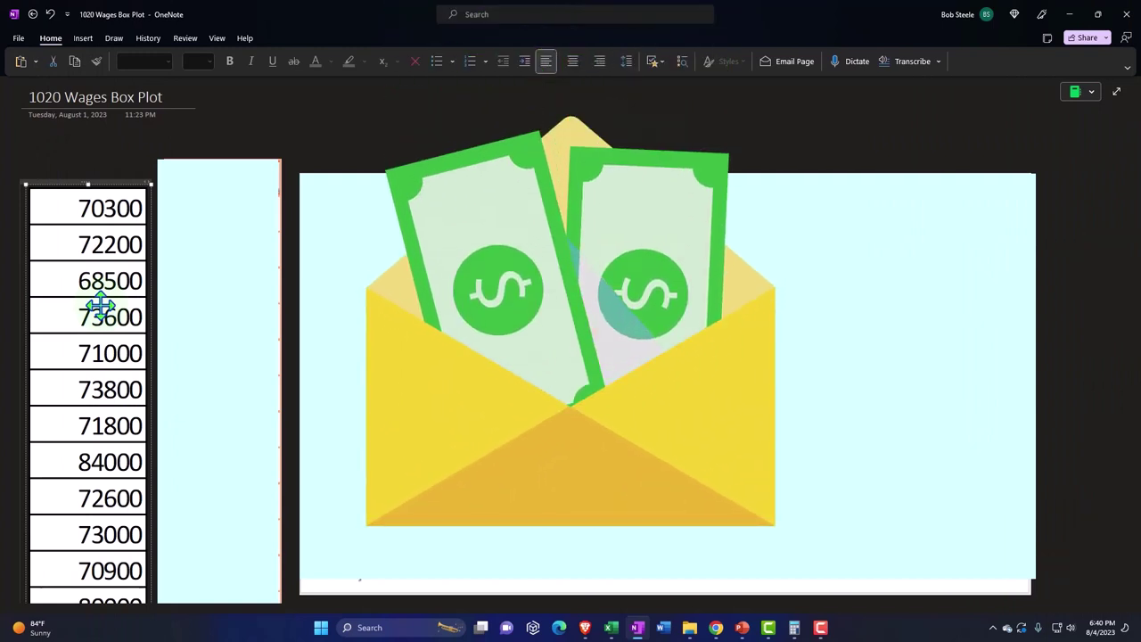
scroll(101, 306, down, 2)
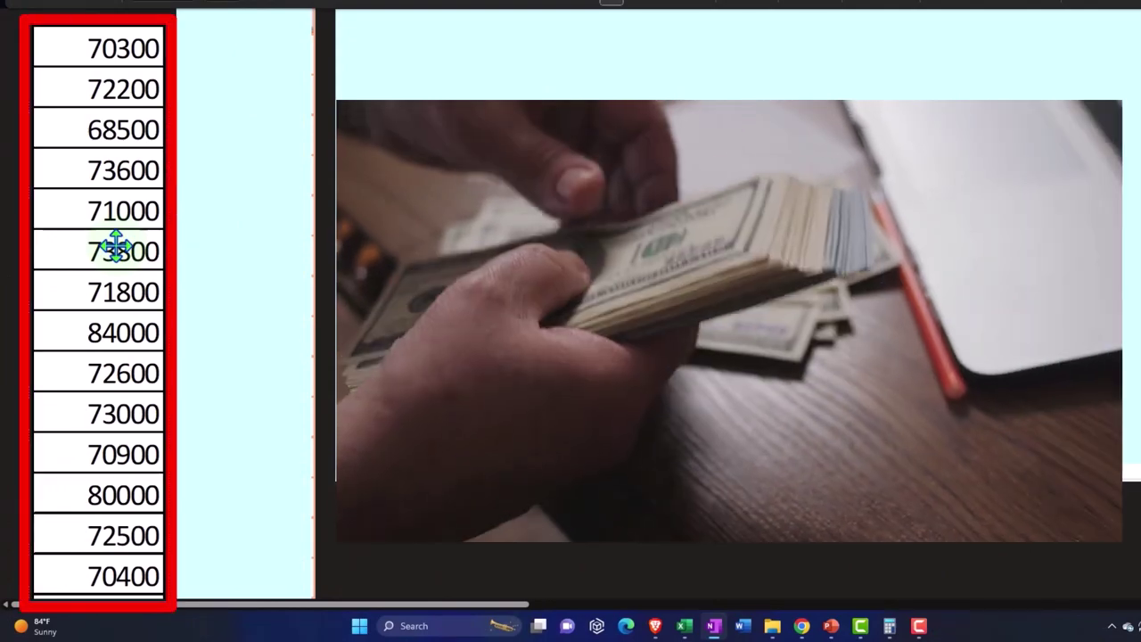
scroll(116, 246, down, 5)
scroll(116, 245, down, 3)
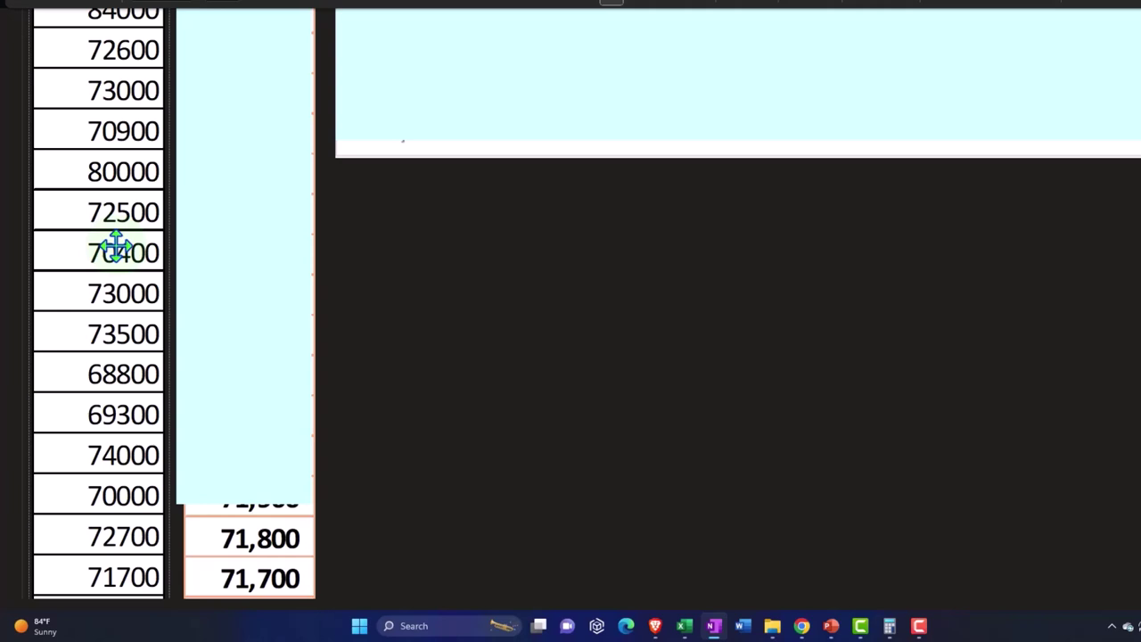
scroll(115, 246, up, 5)
scroll(125, 217, up, 5)
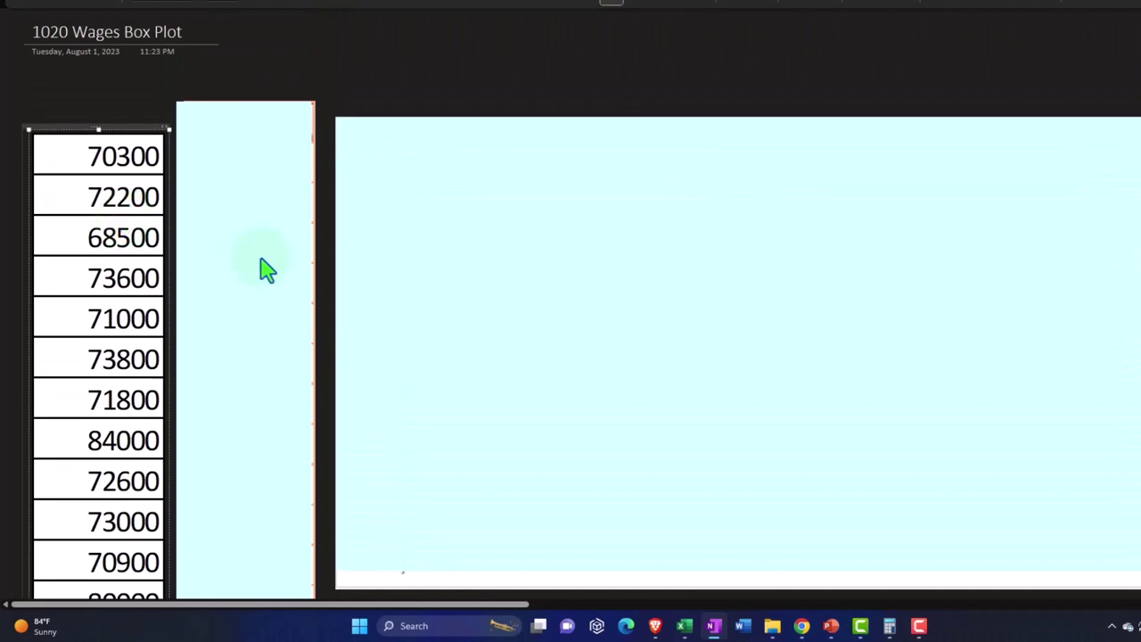
Remove the cyan cover over the second column and browse the sorted Wages list, 84,000 down to 55,000.
click(279, 237)
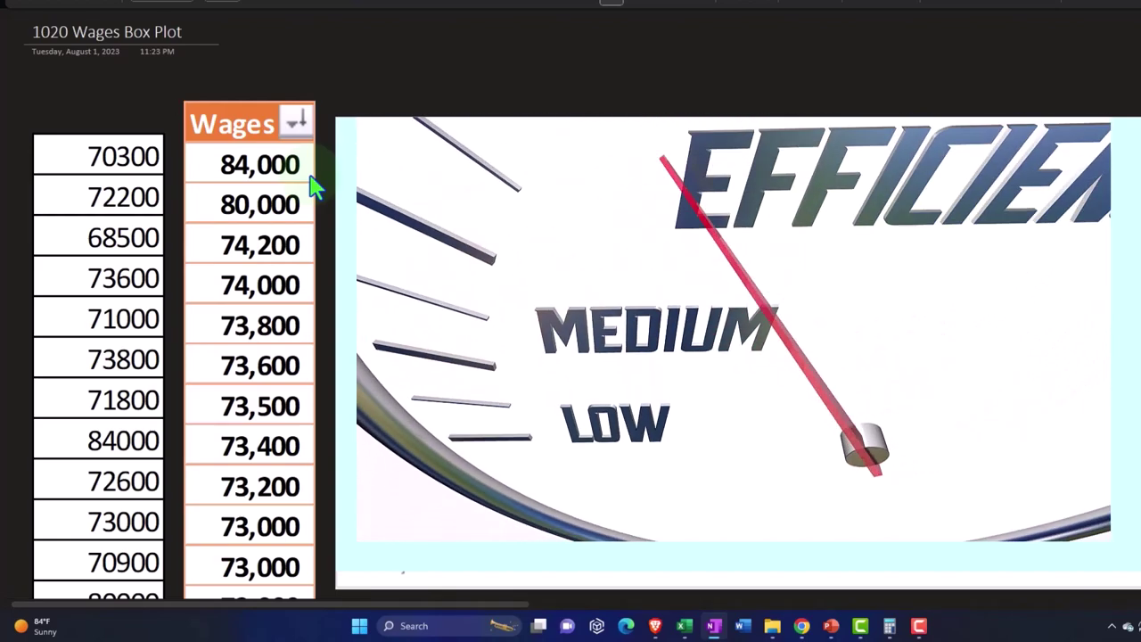
scroll(314, 188, down, 3)
scroll(314, 187, down, 12)
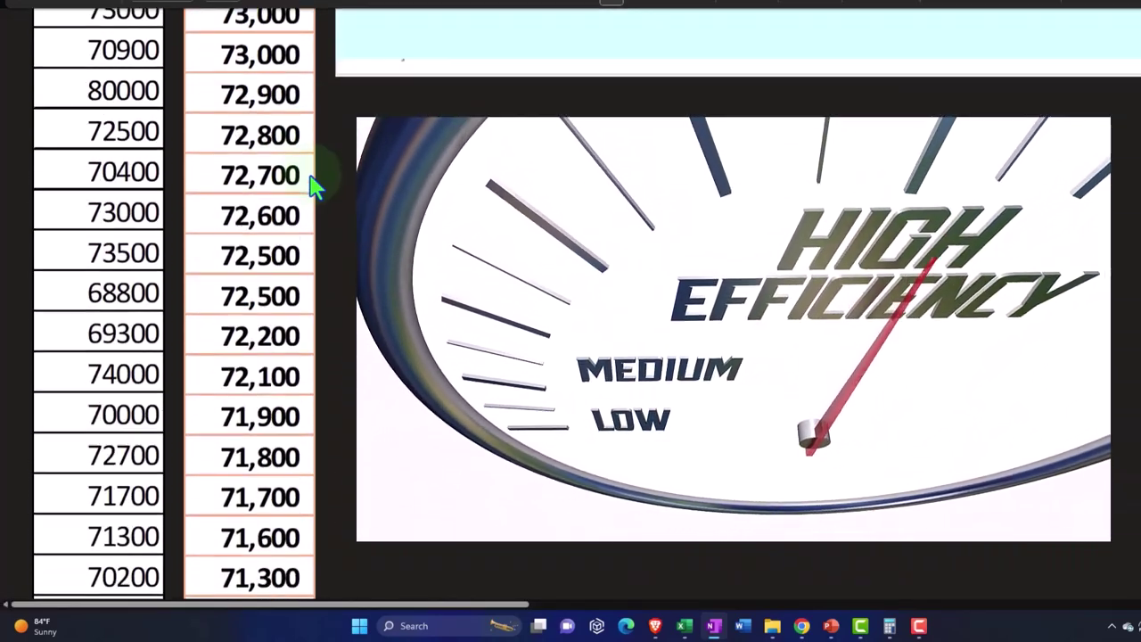
scroll(313, 187, down, 15)
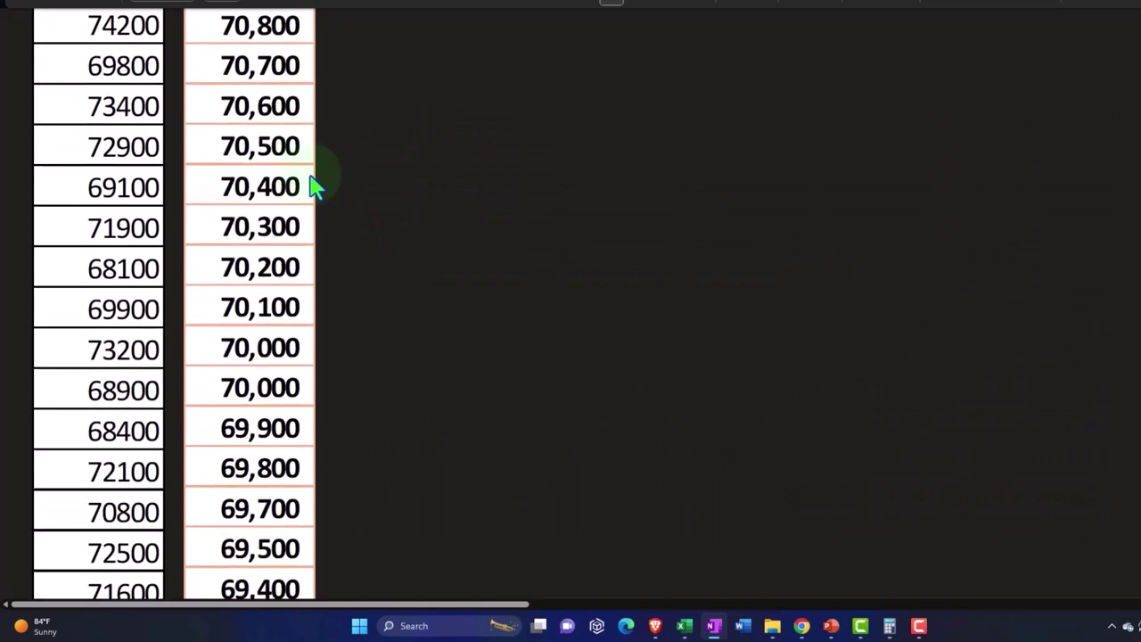
scroll(314, 188, down, 10)
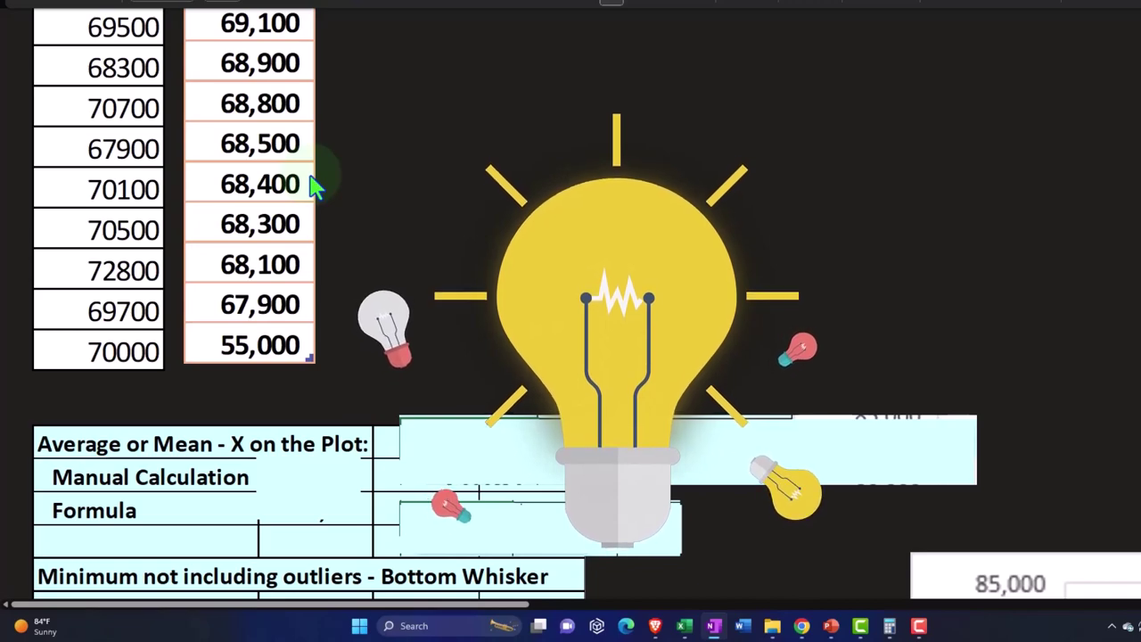
scroll(313, 187, up, 12)
scroll(314, 187, up, 20)
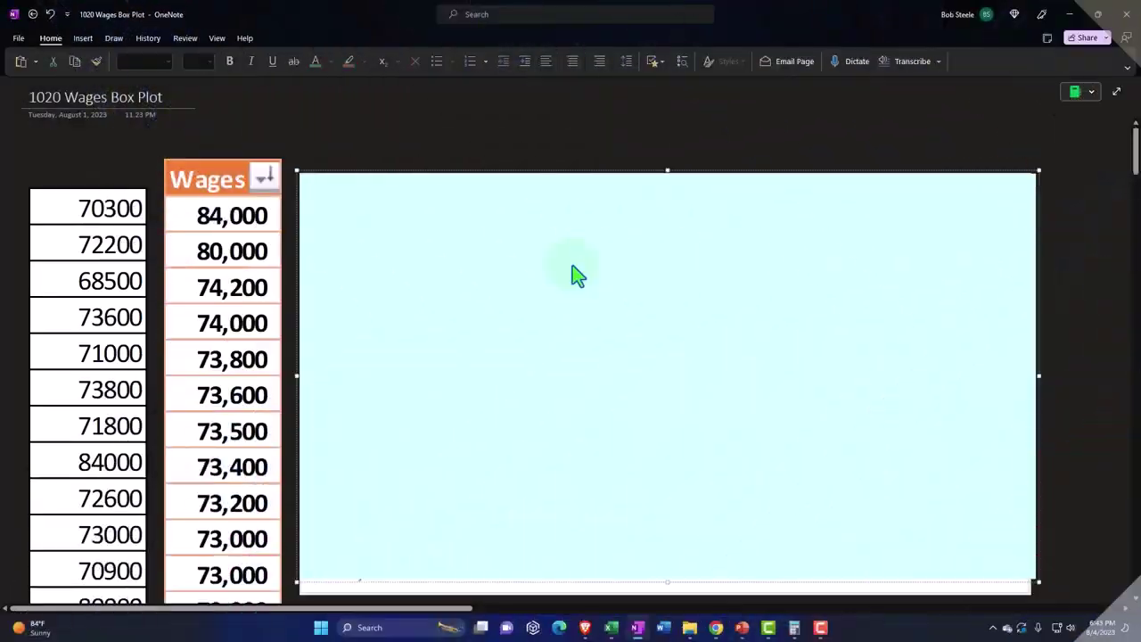
Delete the chart cover to show the box plot: median 70,900, mean 71,184, outliers 84,000, 80,000, 55,000.
click(580, 362)
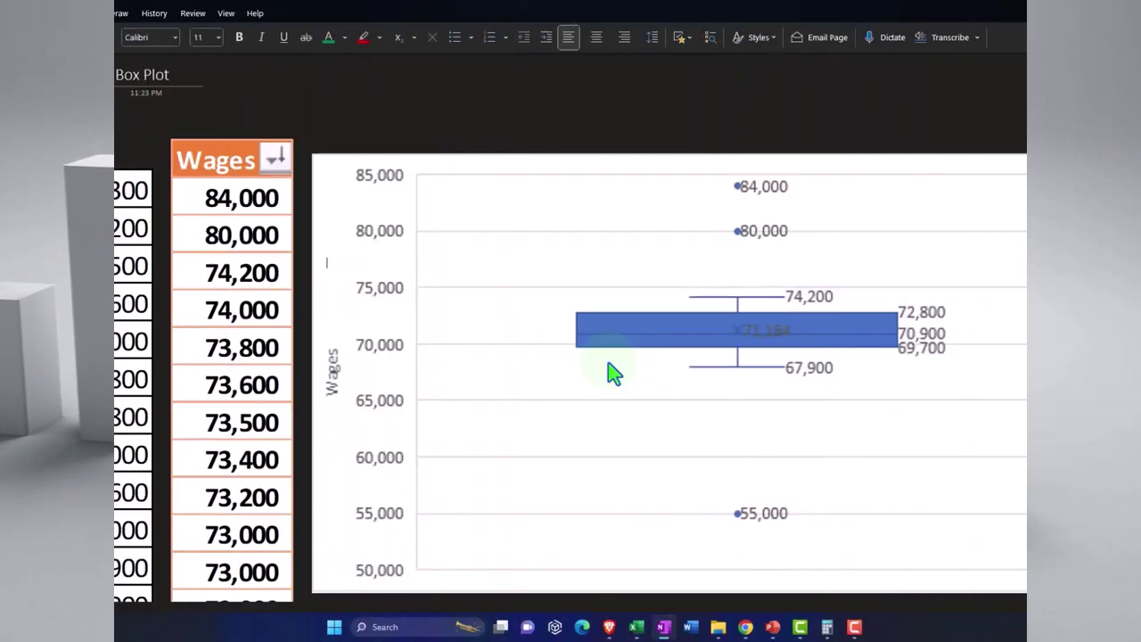
scroll(612, 375, down, 1)
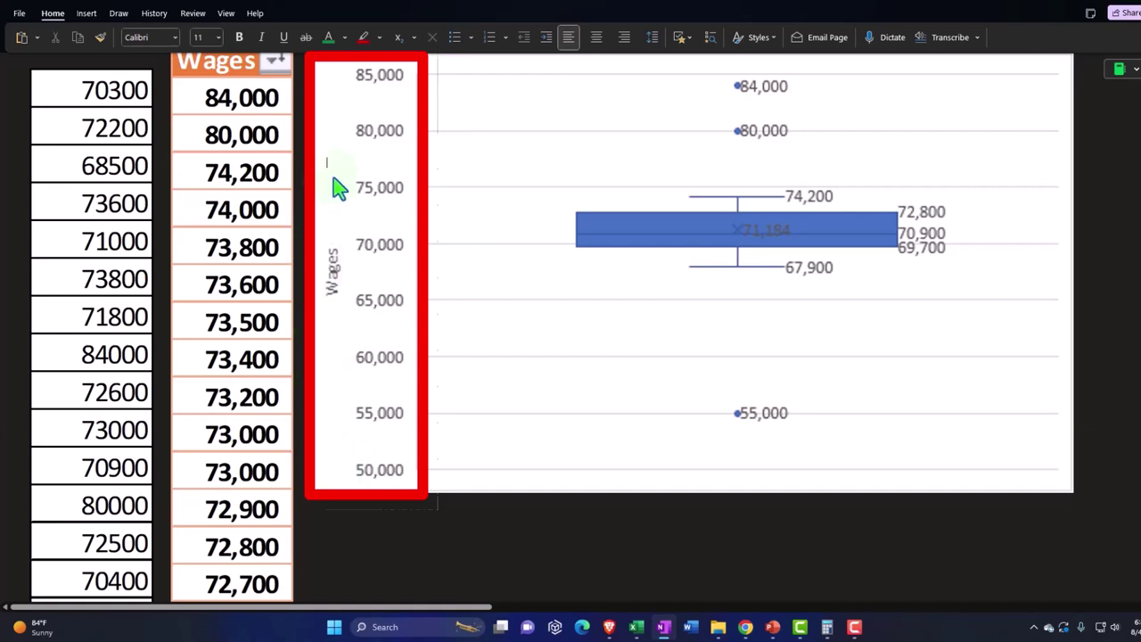
scroll(338, 188, up, 2)
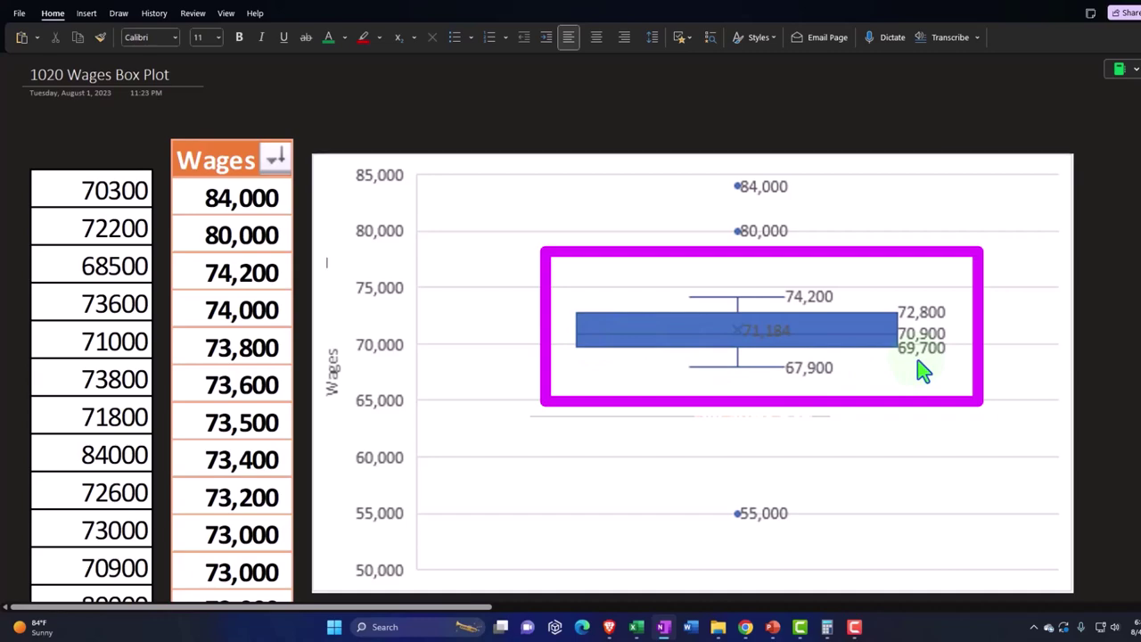
scroll(923, 370, down, 10)
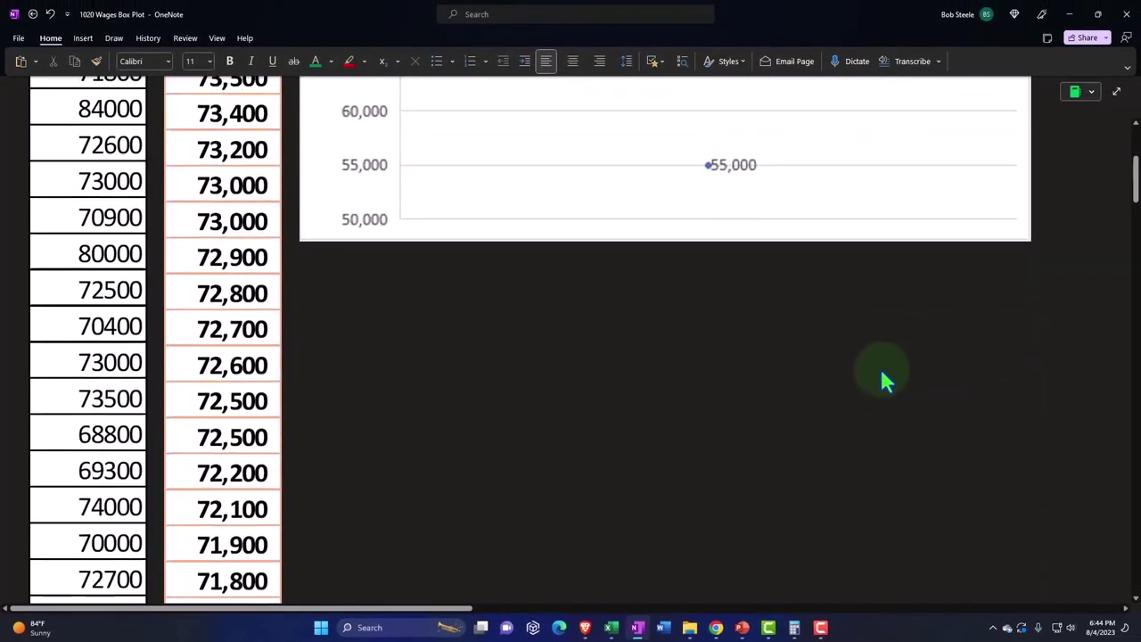
scroll(883, 379, down, 12)
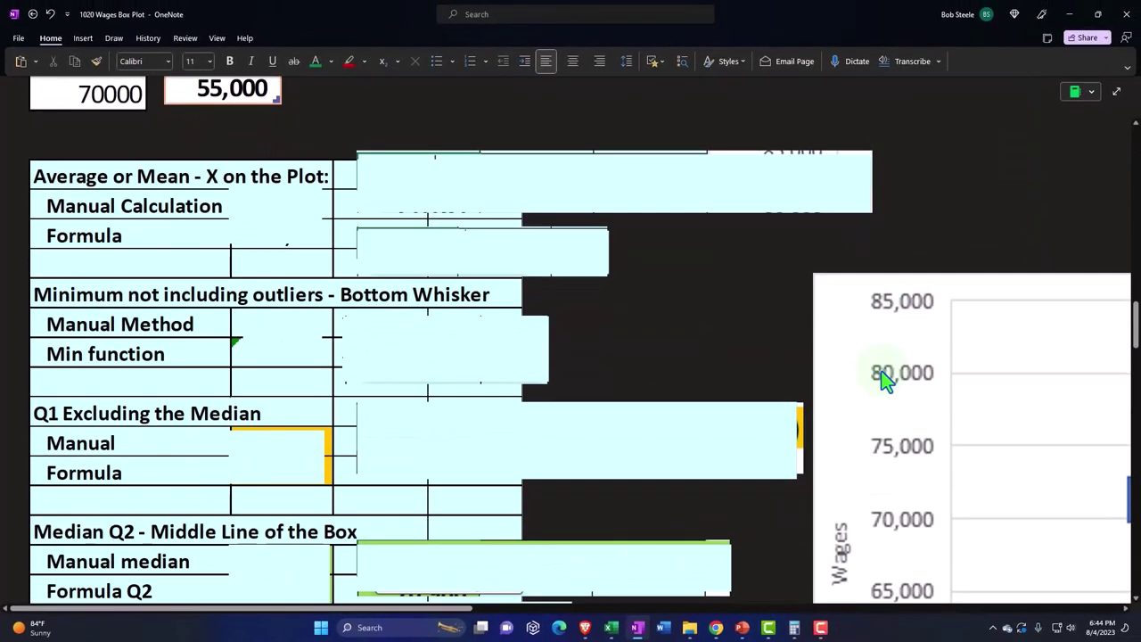
scroll(883, 379, down, 2)
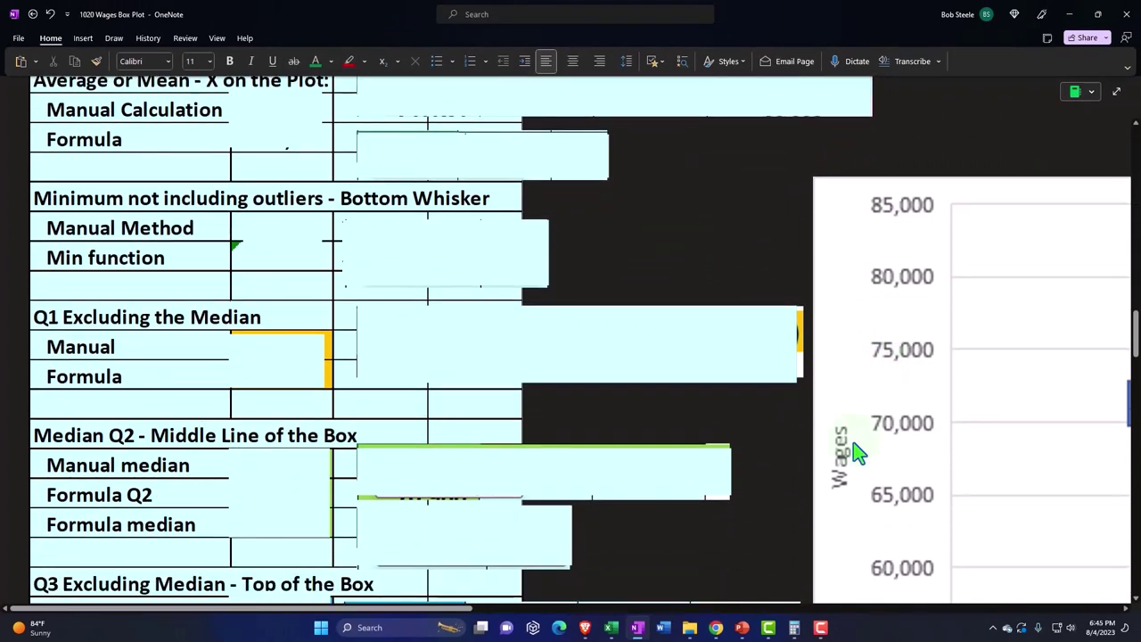
scroll(856, 452, down, 1)
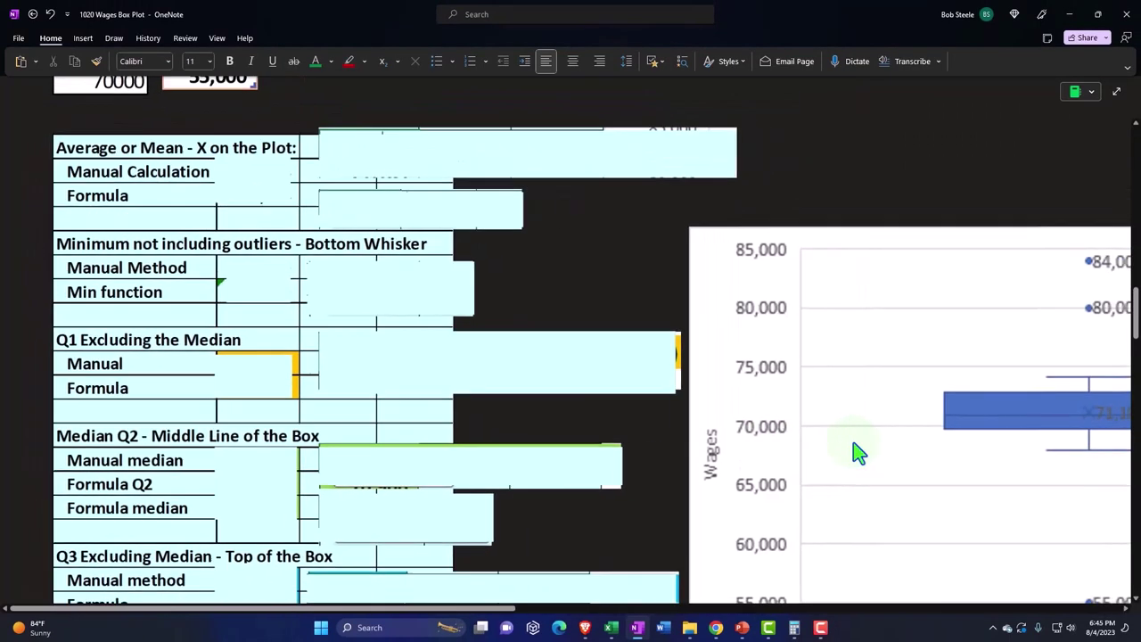
scroll(855, 452, down, 2)
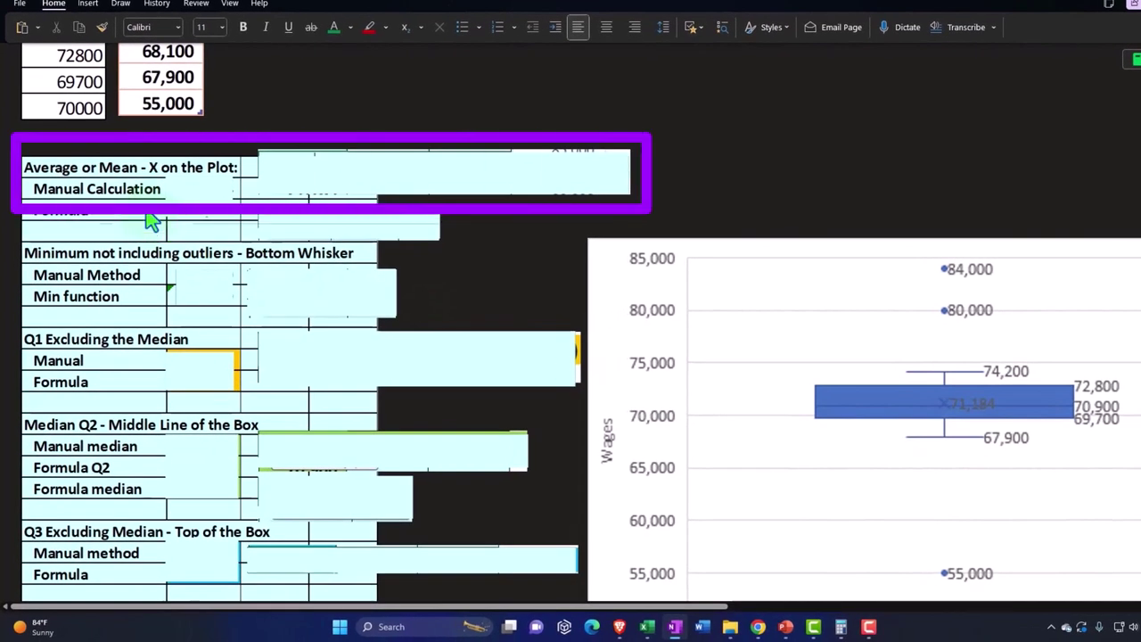
Uncover the mean formula =SUM(Table7[Wages])/COUNT(Table7[Wages]) showing 71,184.
click(350, 181)
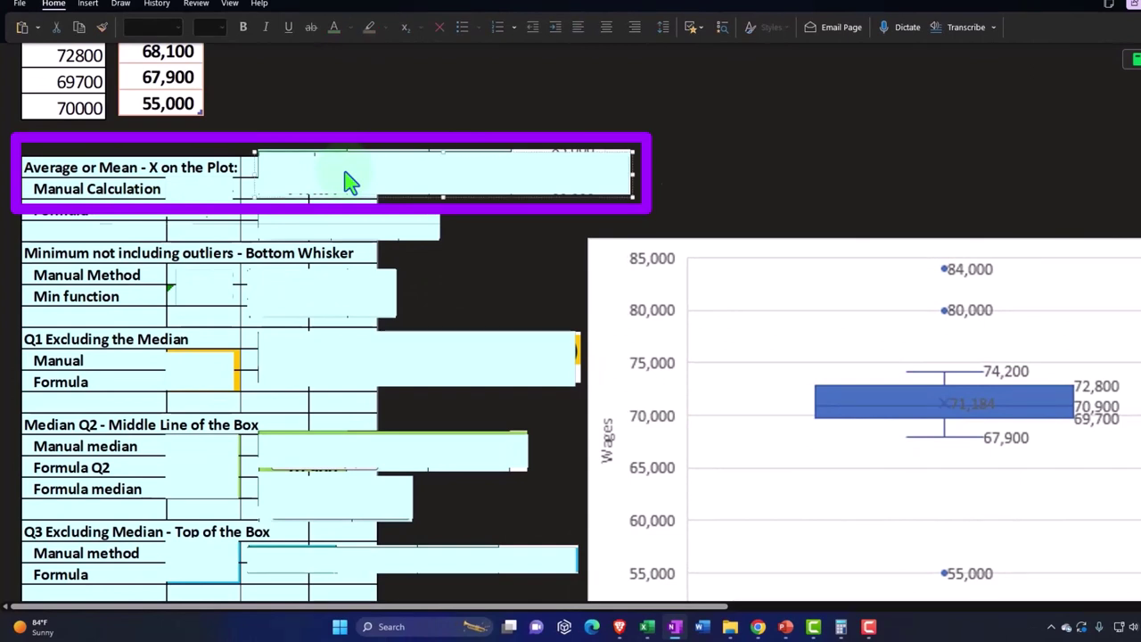
key(Delete)
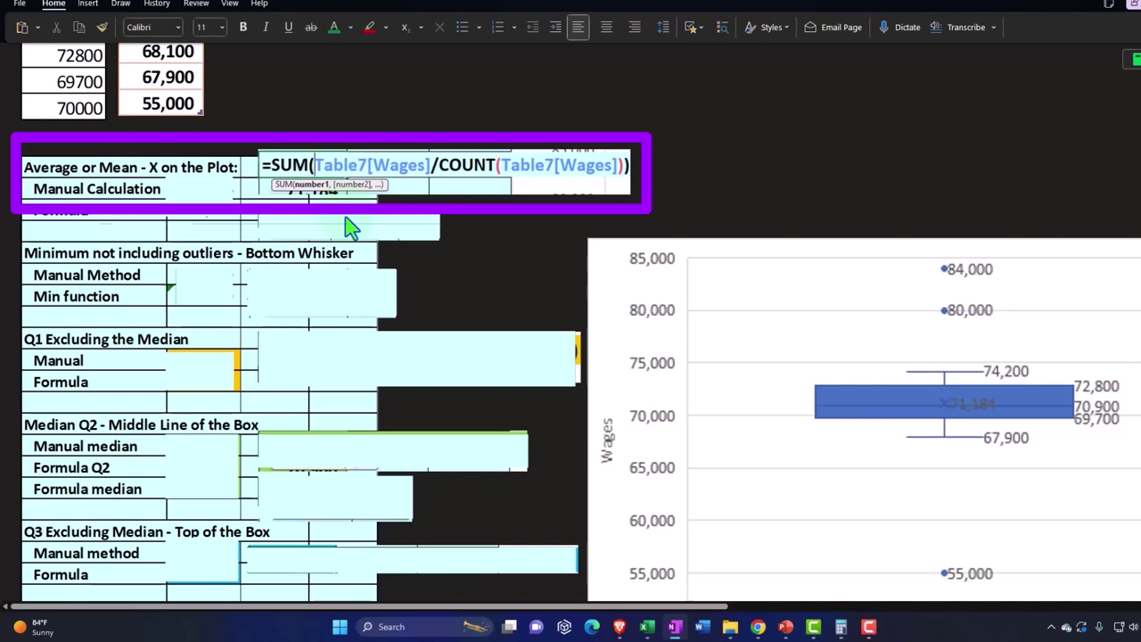
scroll(337, 236, up, 6)
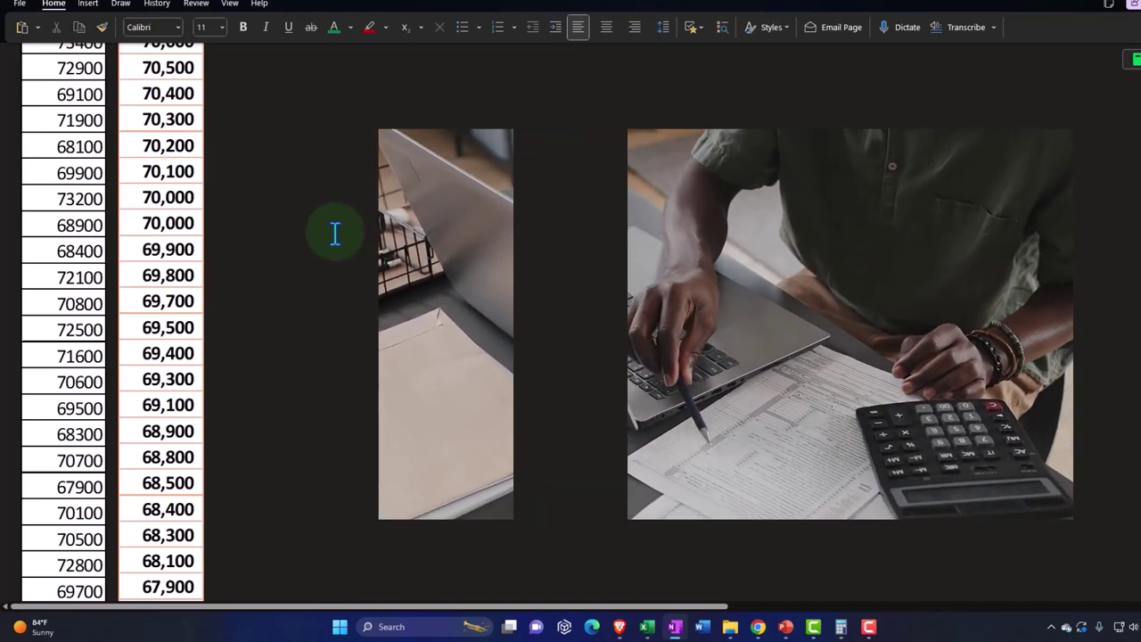
scroll(334, 234, up, 6)
scroll(267, 250, up, 4)
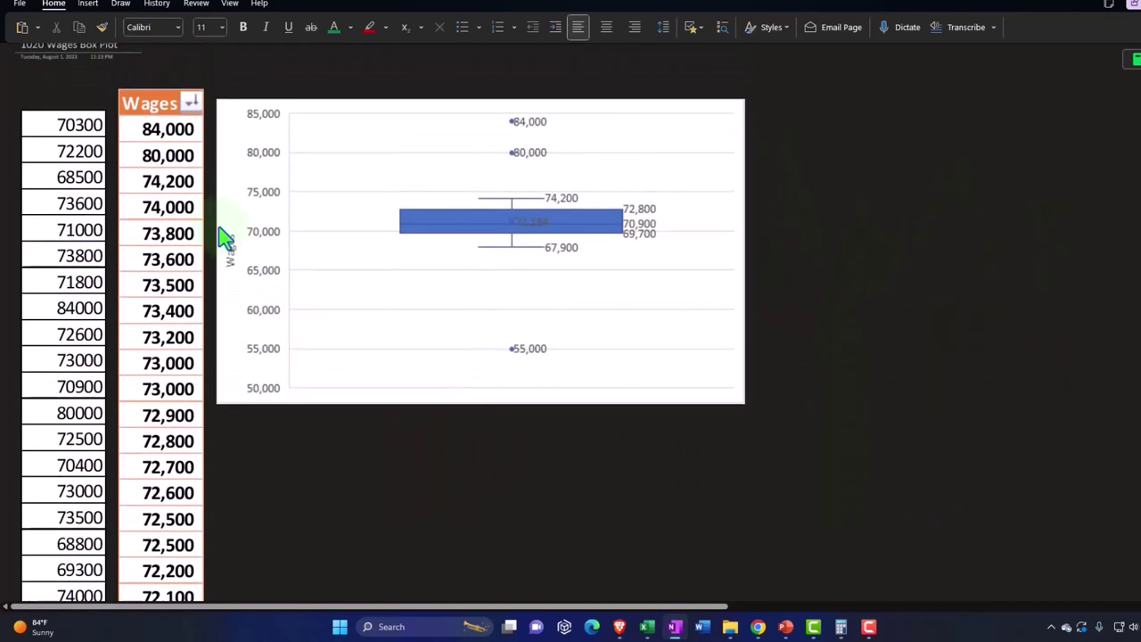
scroll(191, 339, down, 4)
scroll(206, 401, down, 10)
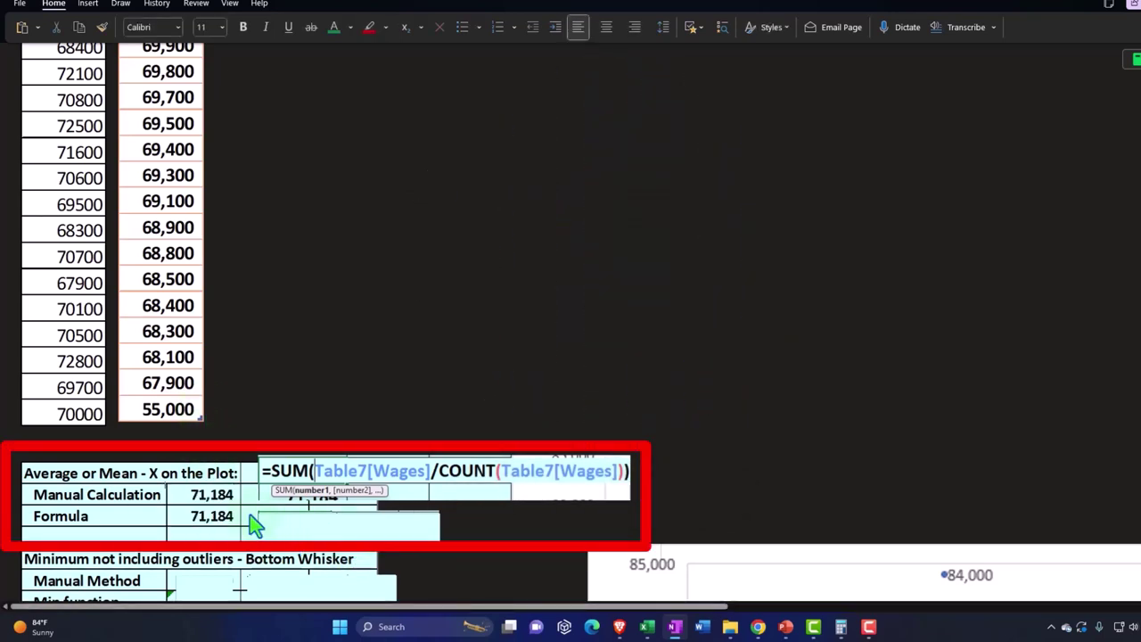
scroll(268, 533, down, 2)
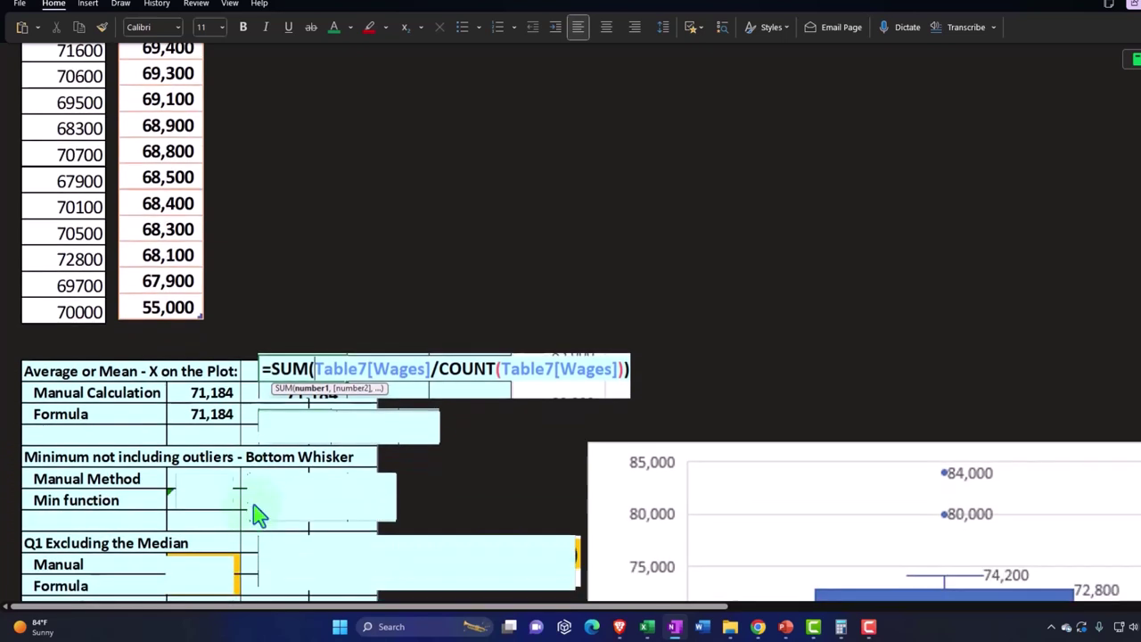
Uncover the =AVERAGE(Table7[Wages]) formula on the Formula row, also giving 71,184.
click(284, 433)
key(Delete)
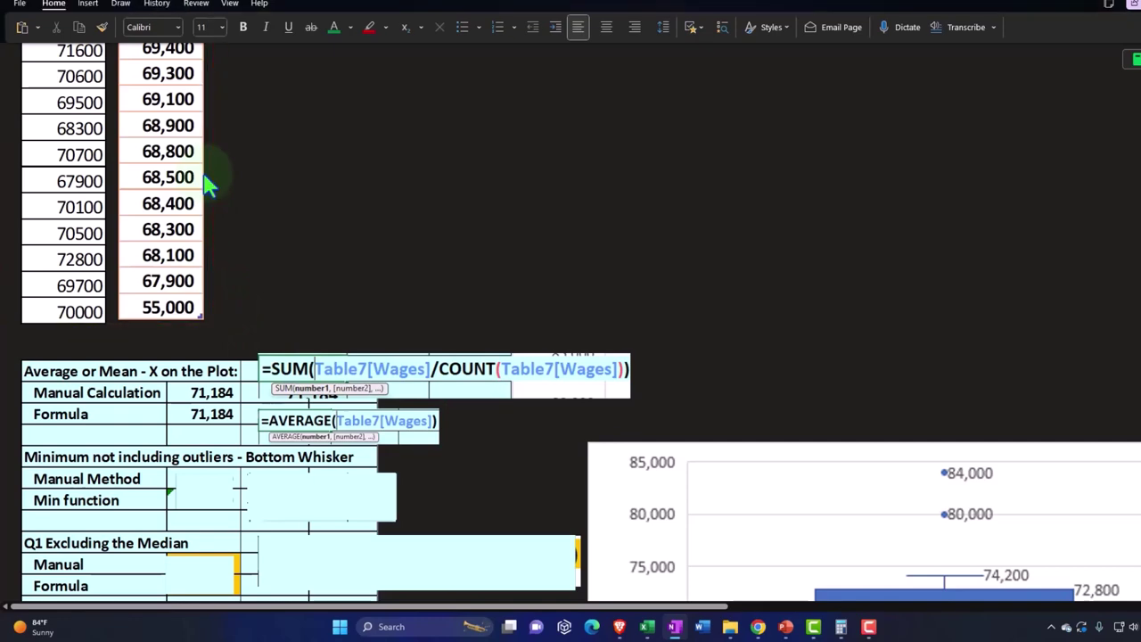
scroll(207, 184, down, 2)
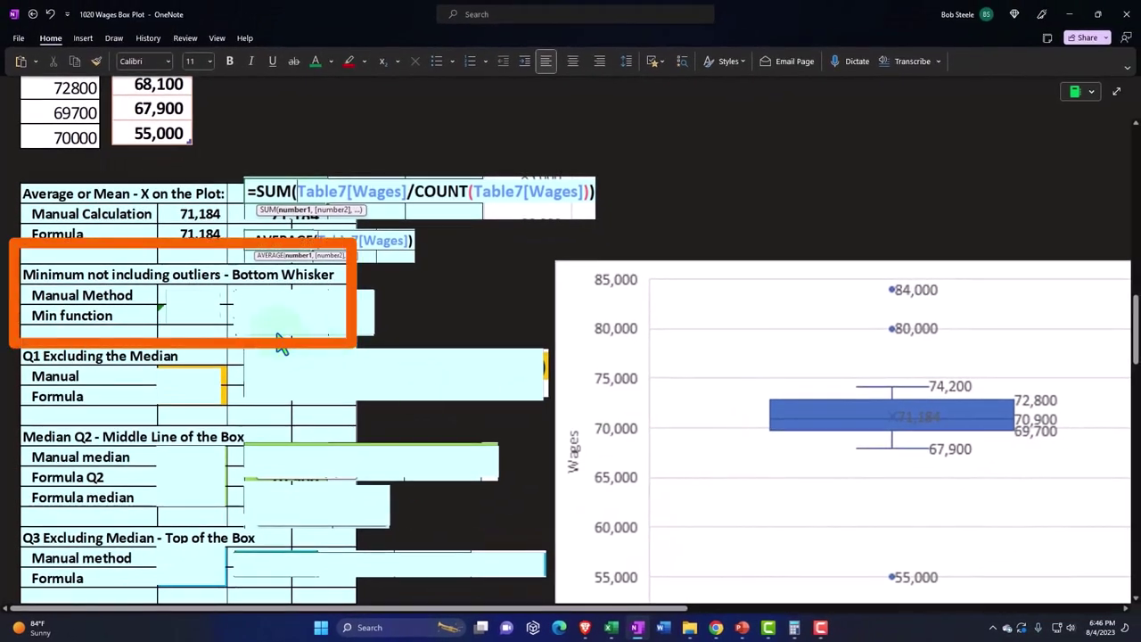
Uncover the bottom-whisker minimum: 67,900 by manual method and by =MIN(B3:B50).
click(194, 303)
key(Delete)
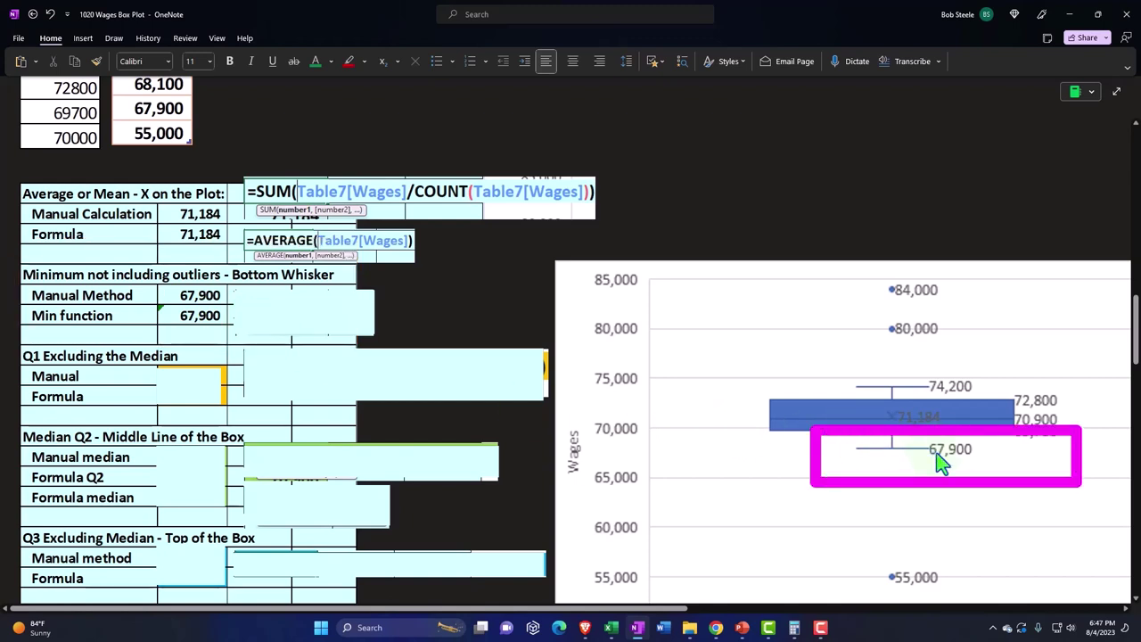
scroll(961, 548, down, 2)
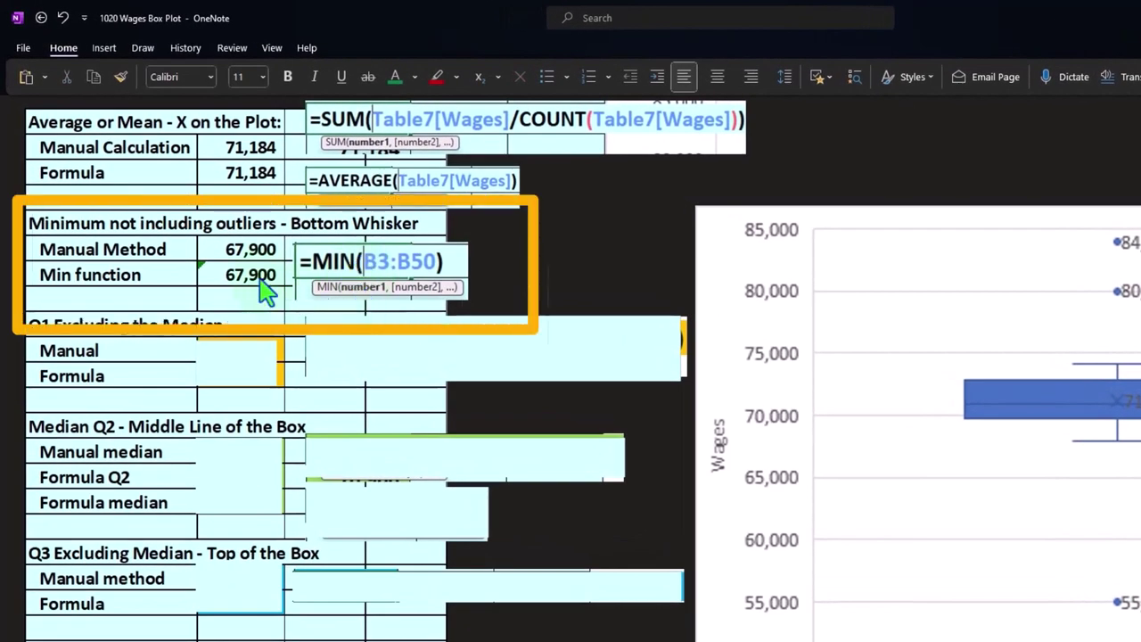
scroll(267, 287, up, 5)
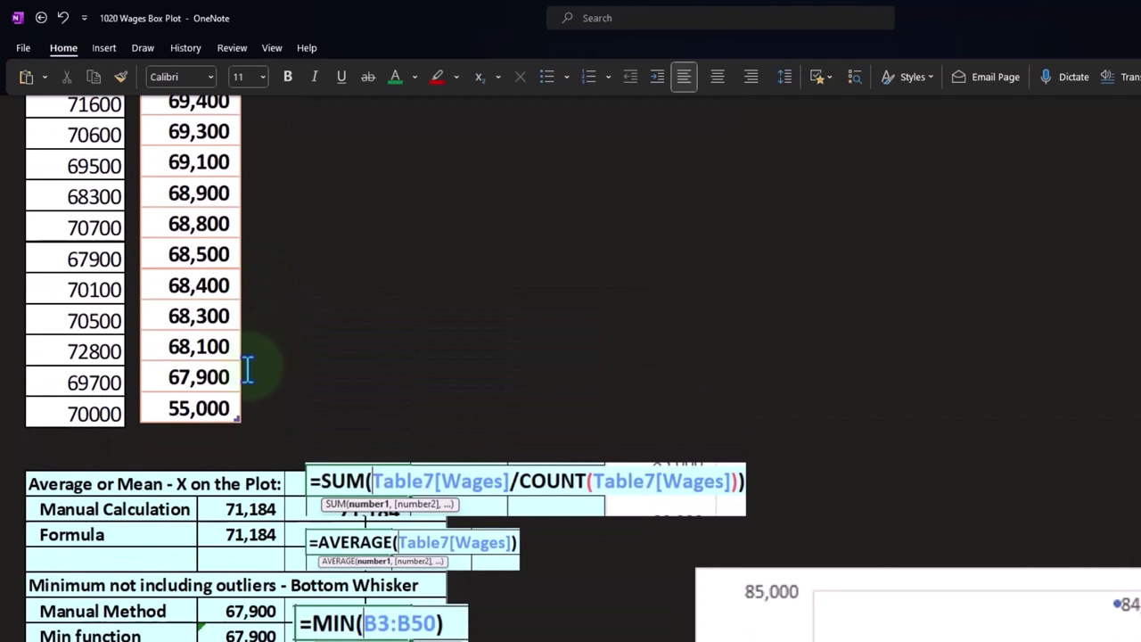
mouse_move(133, 346)
mouse_down()
mouse_move(136, 395)
mouse_move(251, 395)
mouse_up()
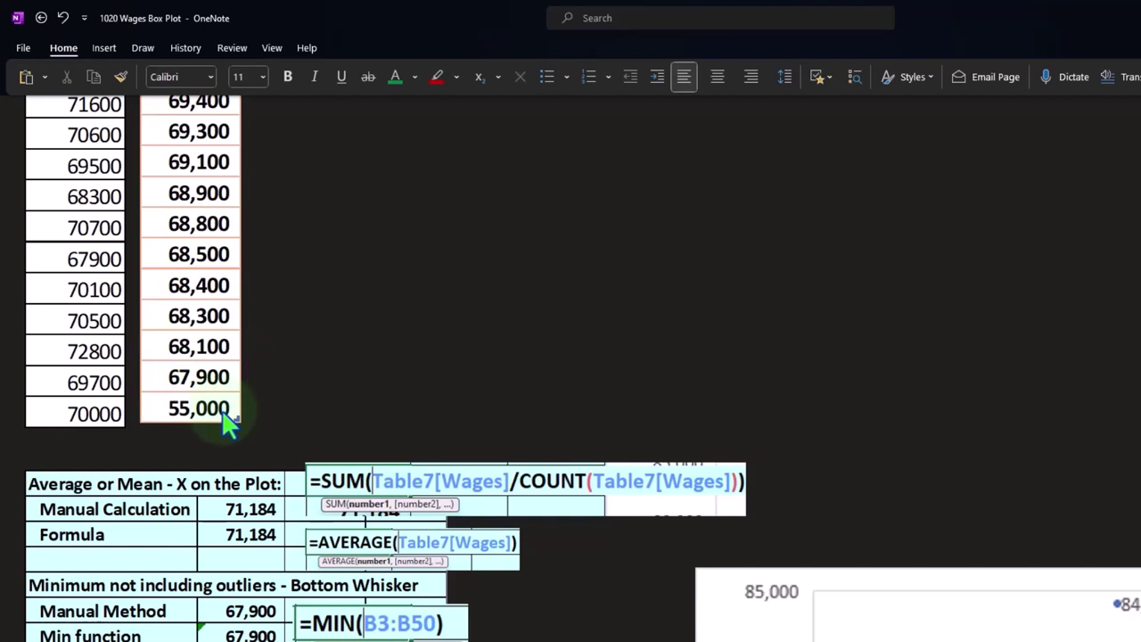
drag(132, 382, 252, 431)
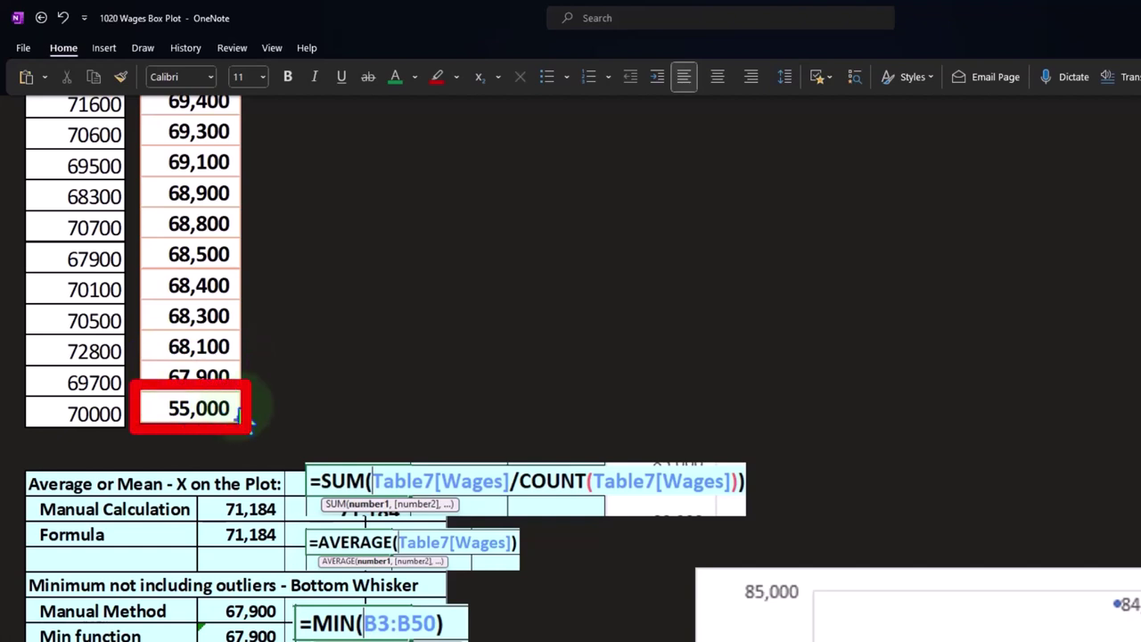
scroll(251, 427, down, 2)
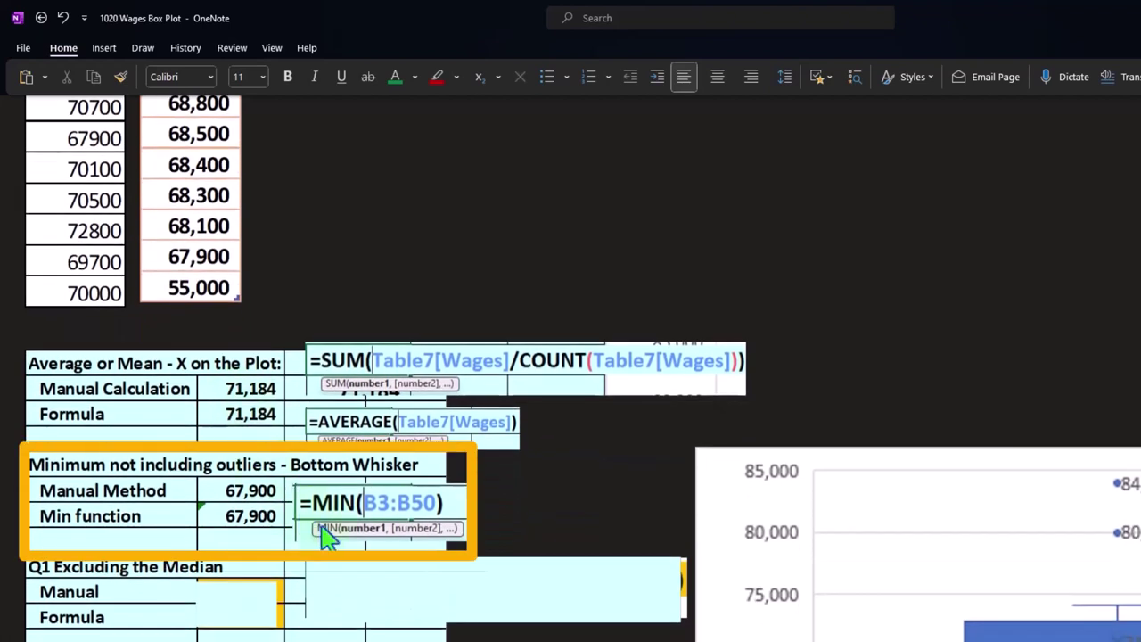
scroll(328, 535, down, 2)
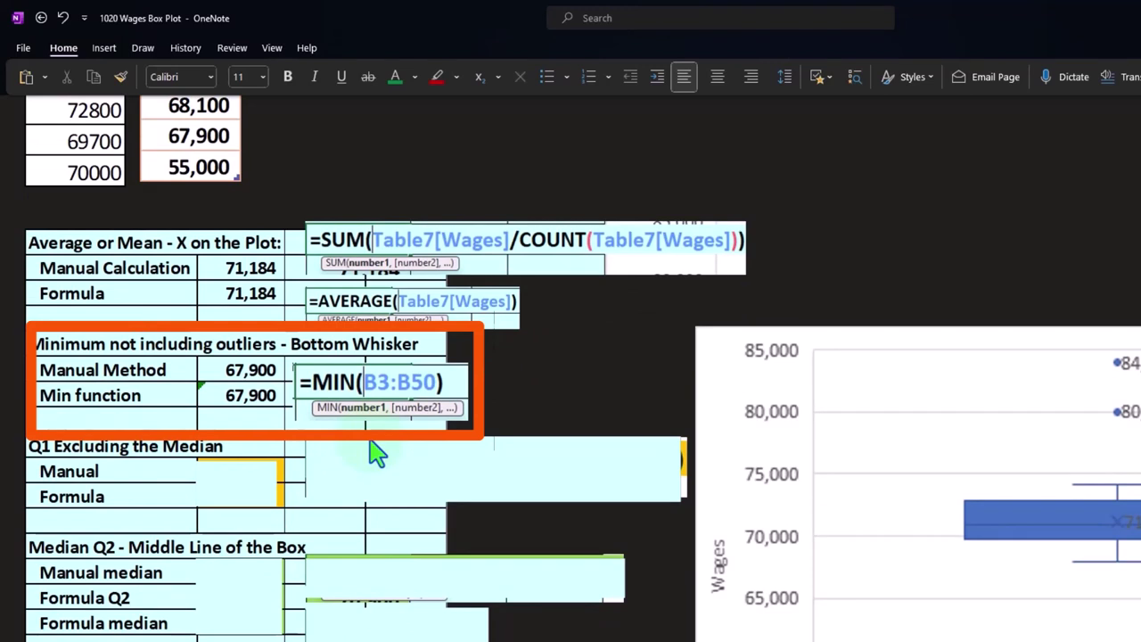
scroll(331, 402, up, 2)
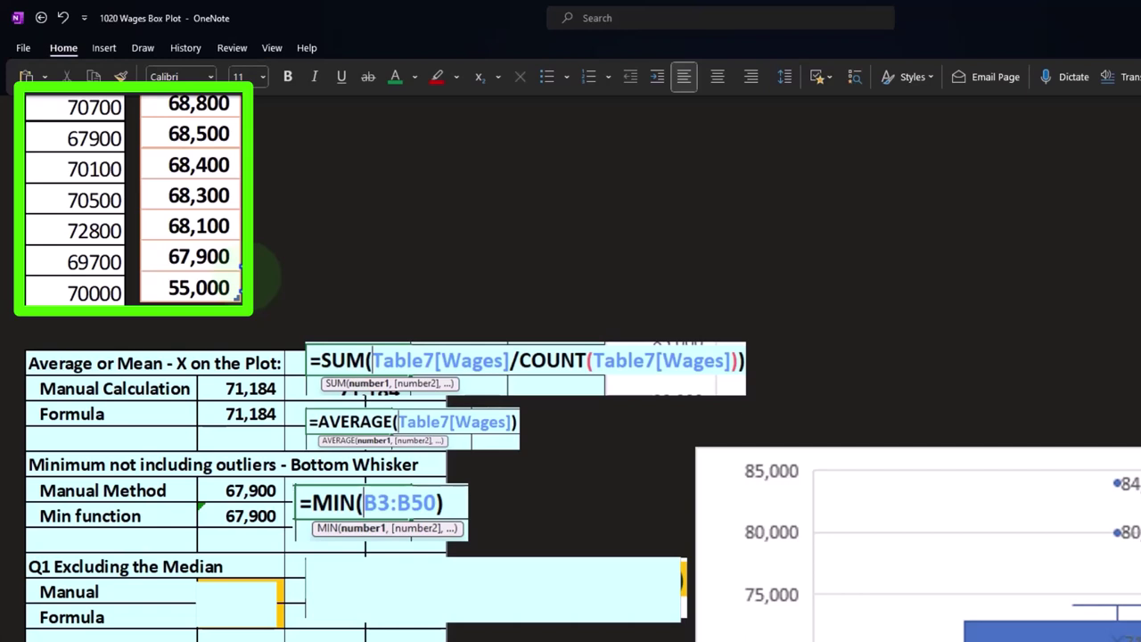
scroll(247, 278, down, 2)
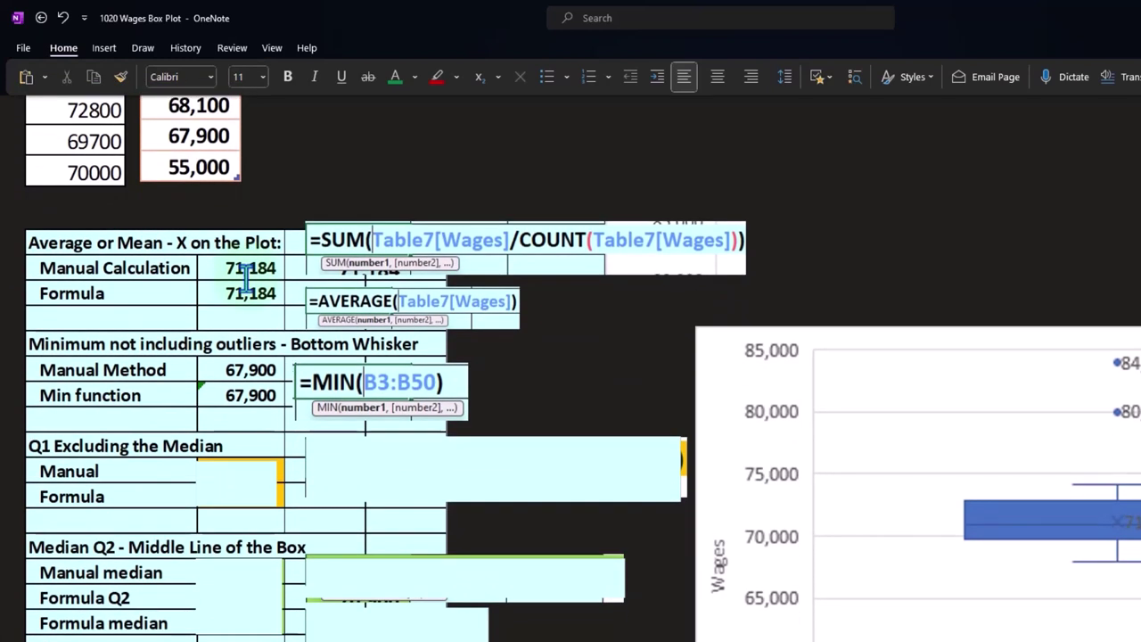
scroll(247, 278, down, 2)
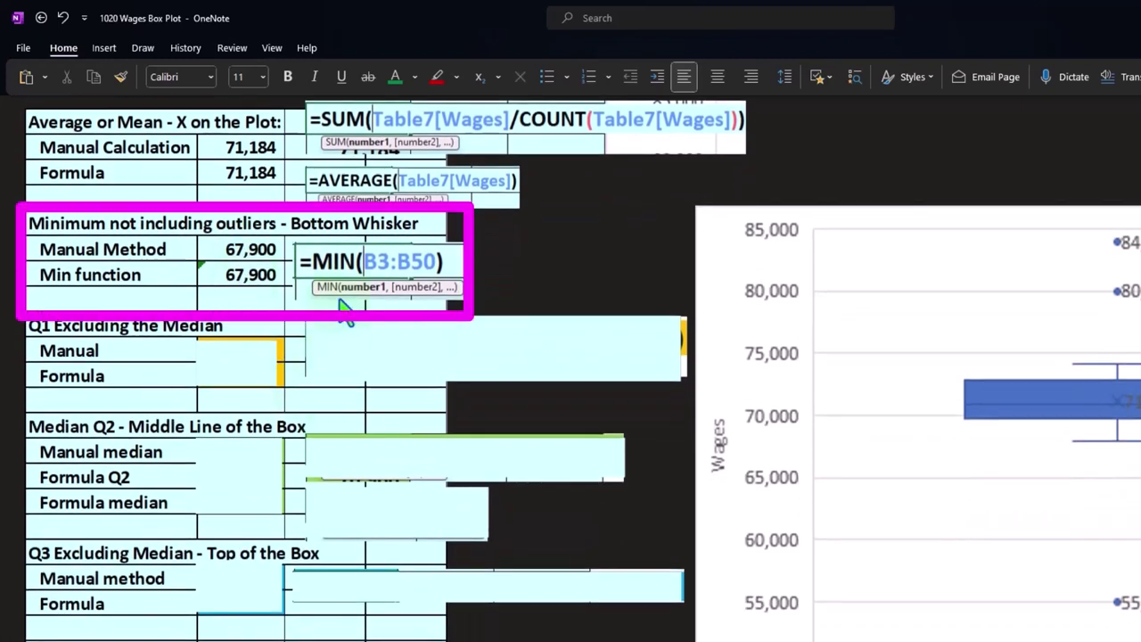
Reveal the Q1 Excluding the Median answers, 69,700 for both Manual and Formula.
click(223, 382)
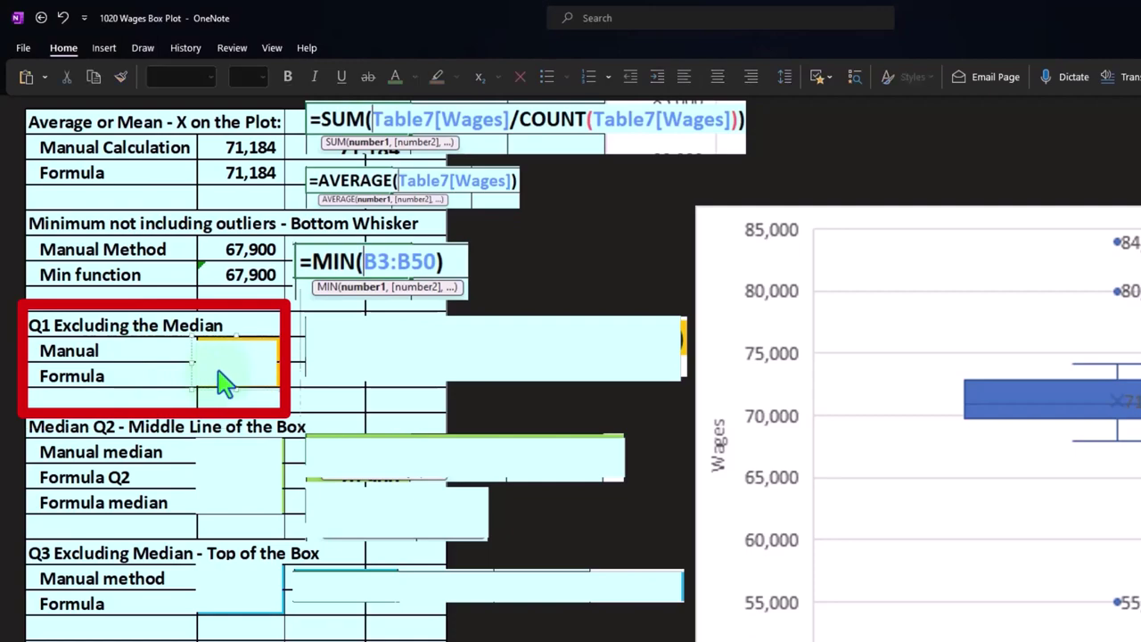
click(223, 381)
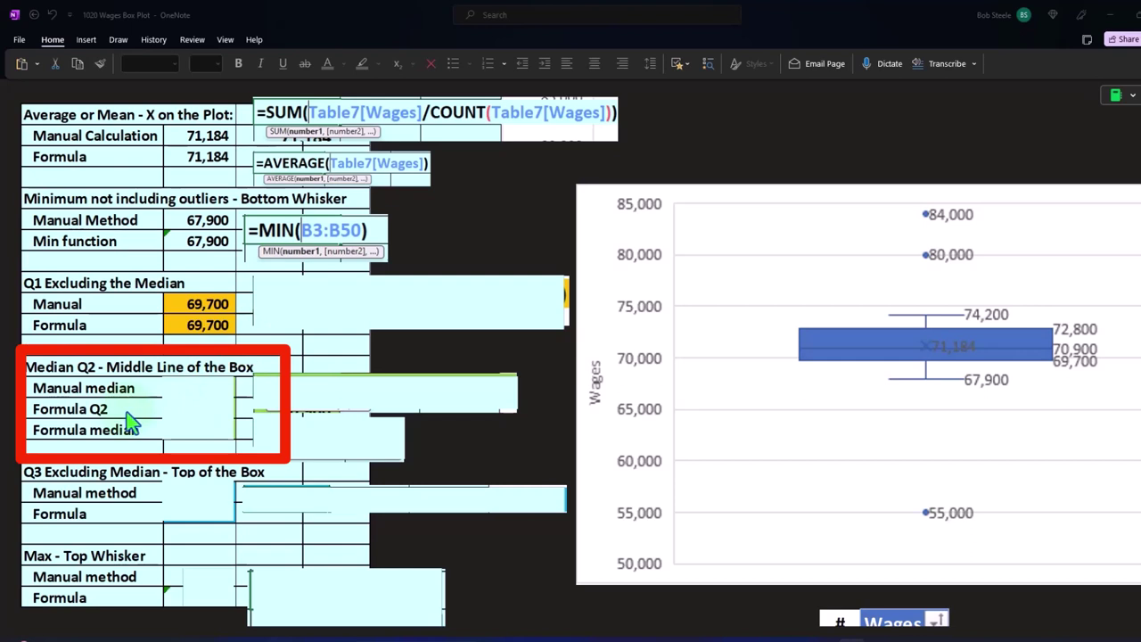
Reveal 70,900 in the manual median, Formula Q2 and Formula median rows, then scroll down.
click(190, 411)
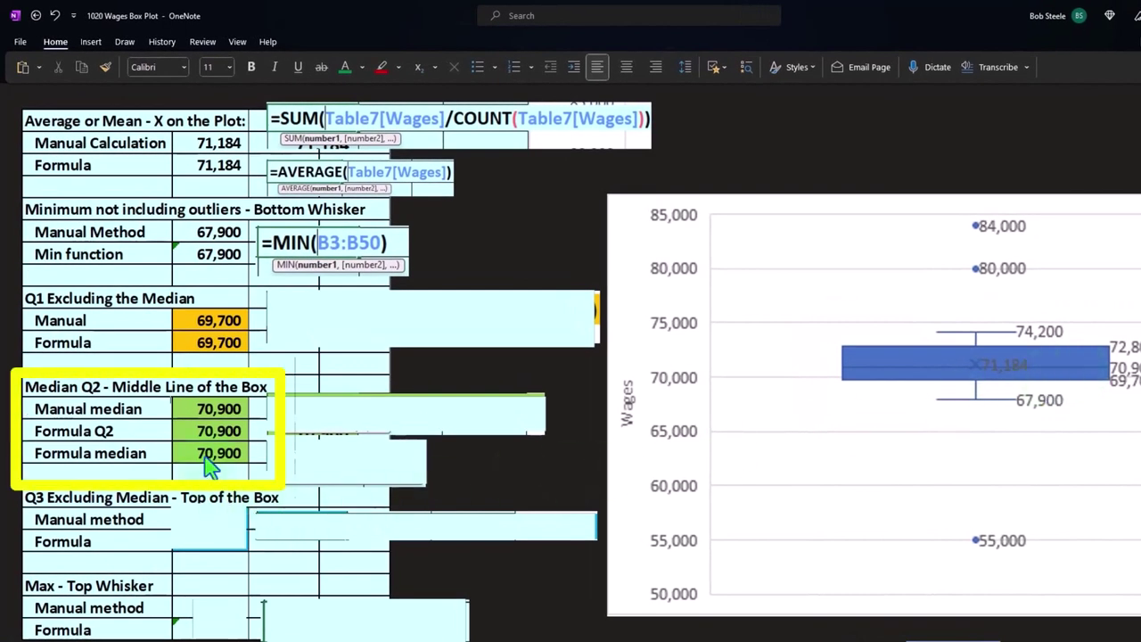
scroll(189, 421, down, 5)
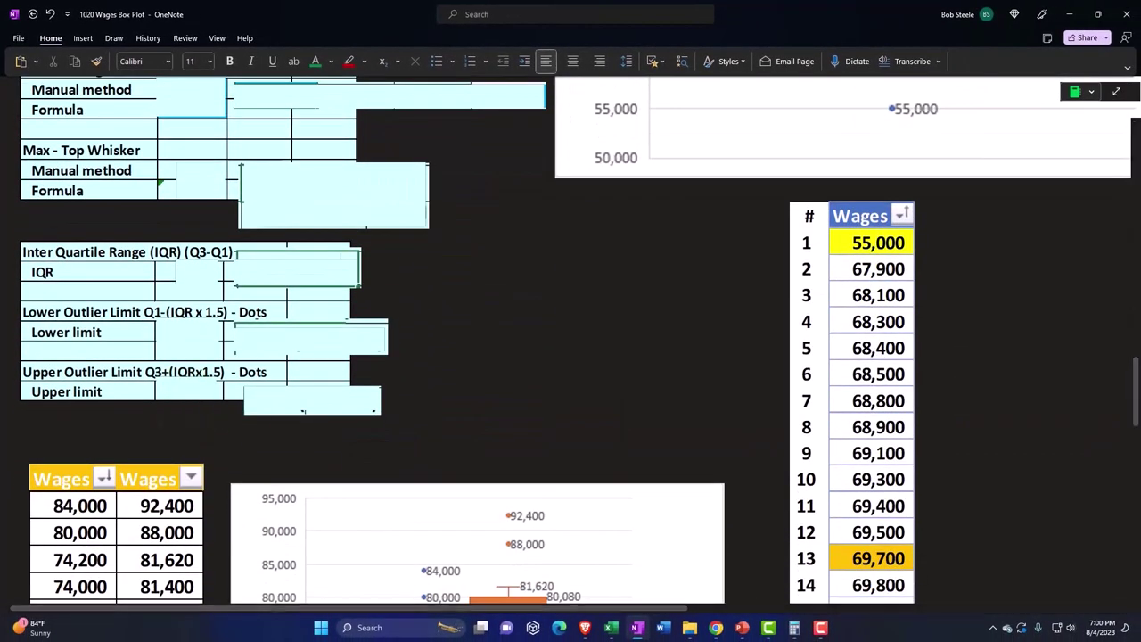
click(794, 627)
drag(849, 170, 599, 222)
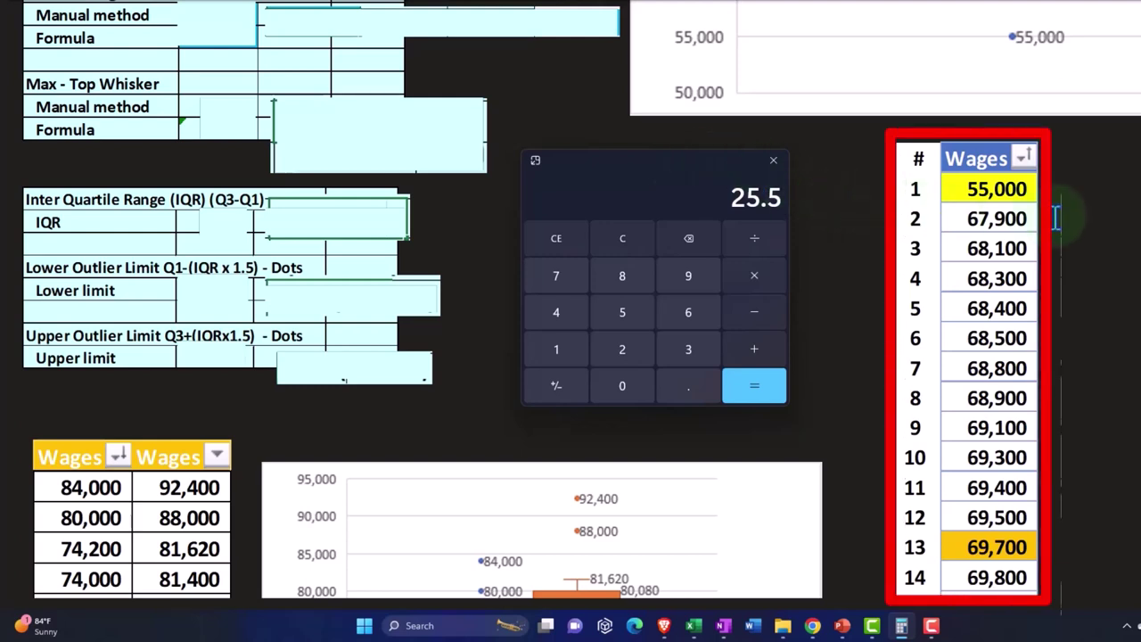
scroll(1060, 282, down, 10)
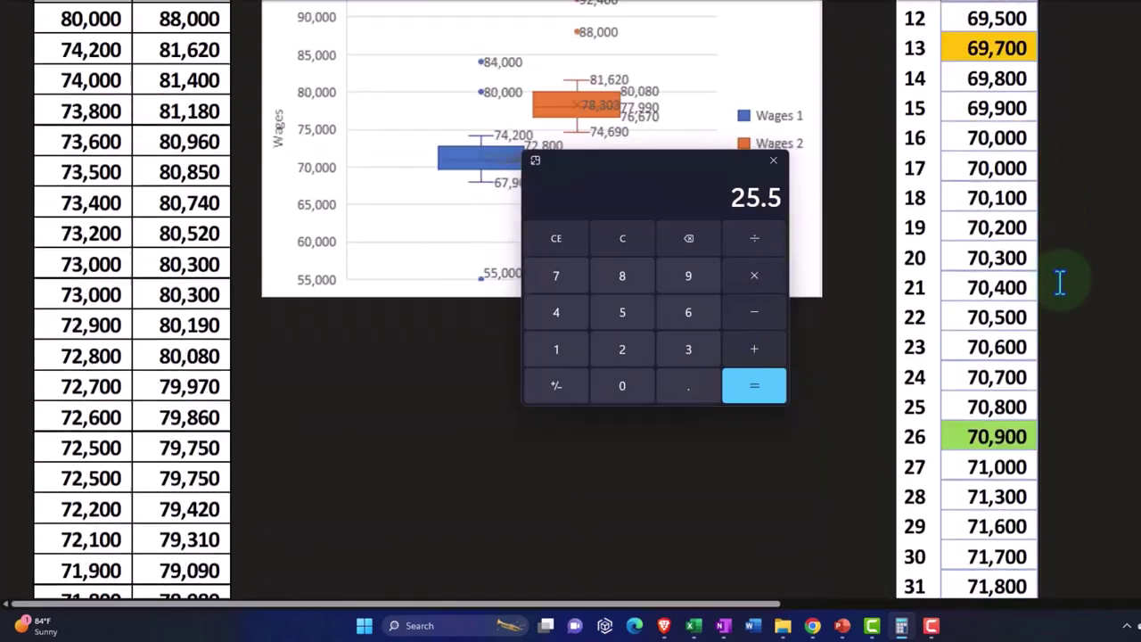
scroll(981, 459, down, 3)
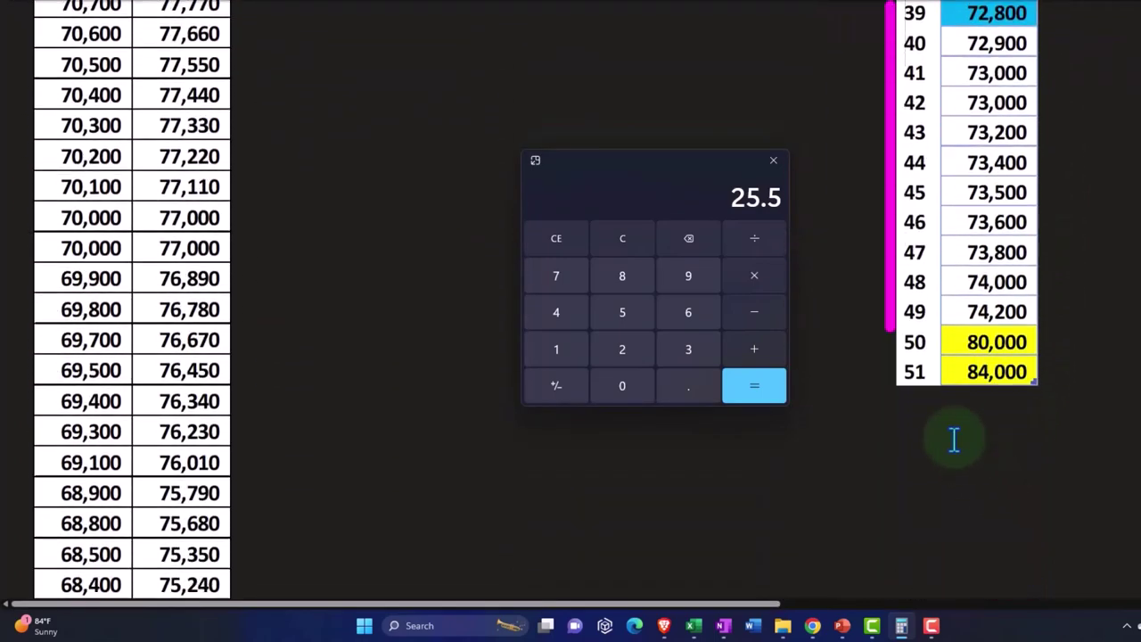
scroll(922, 407, up, 12)
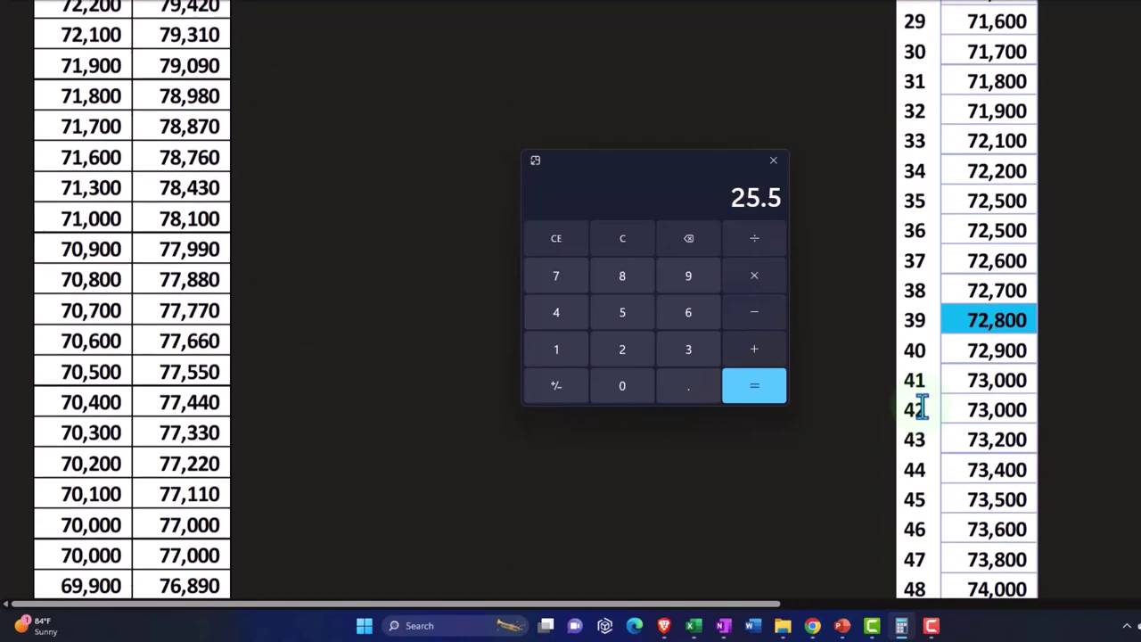
scroll(921, 408, up, 3)
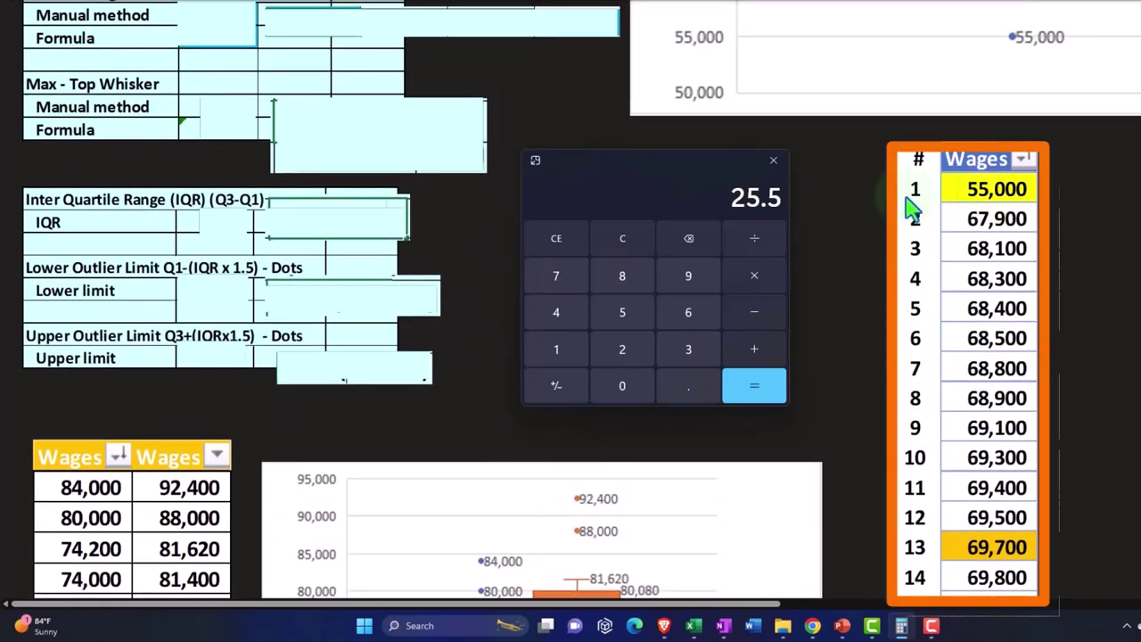
scroll(891, 356, down, 3)
scroll(905, 401, down, 12)
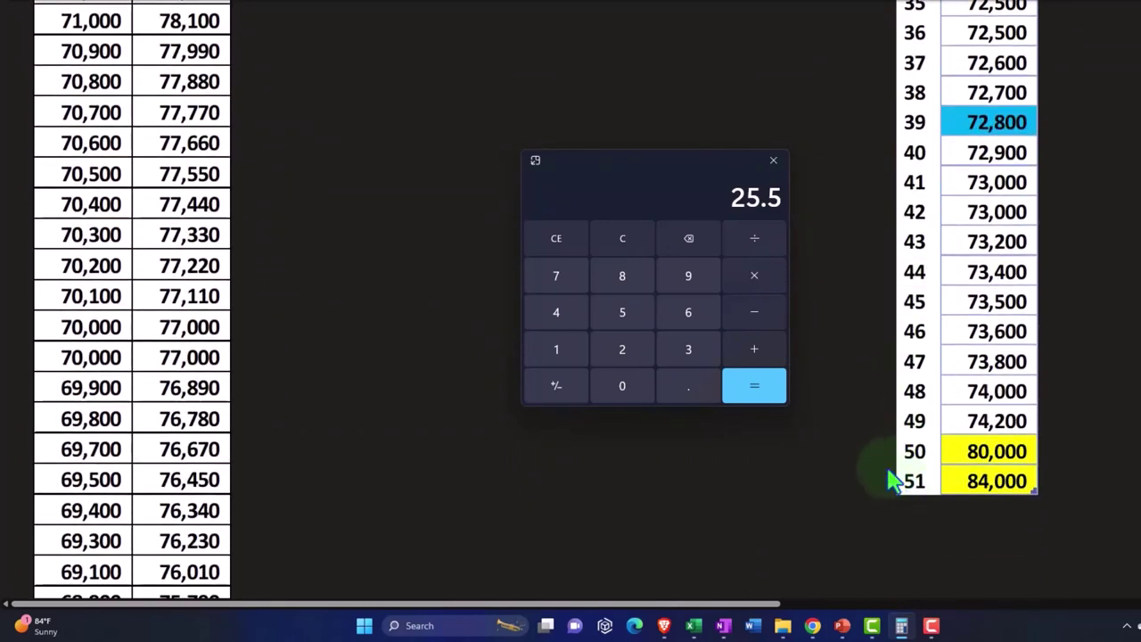
click(622, 238)
text(51/2)
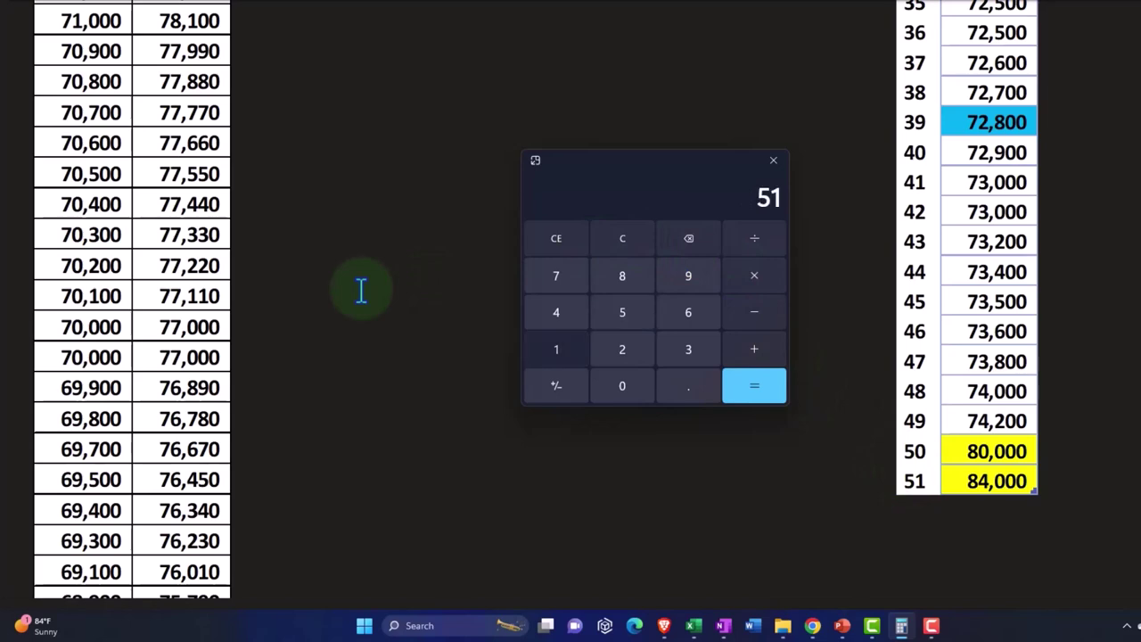
key(Return)
scroll(913, 392, up, 6)
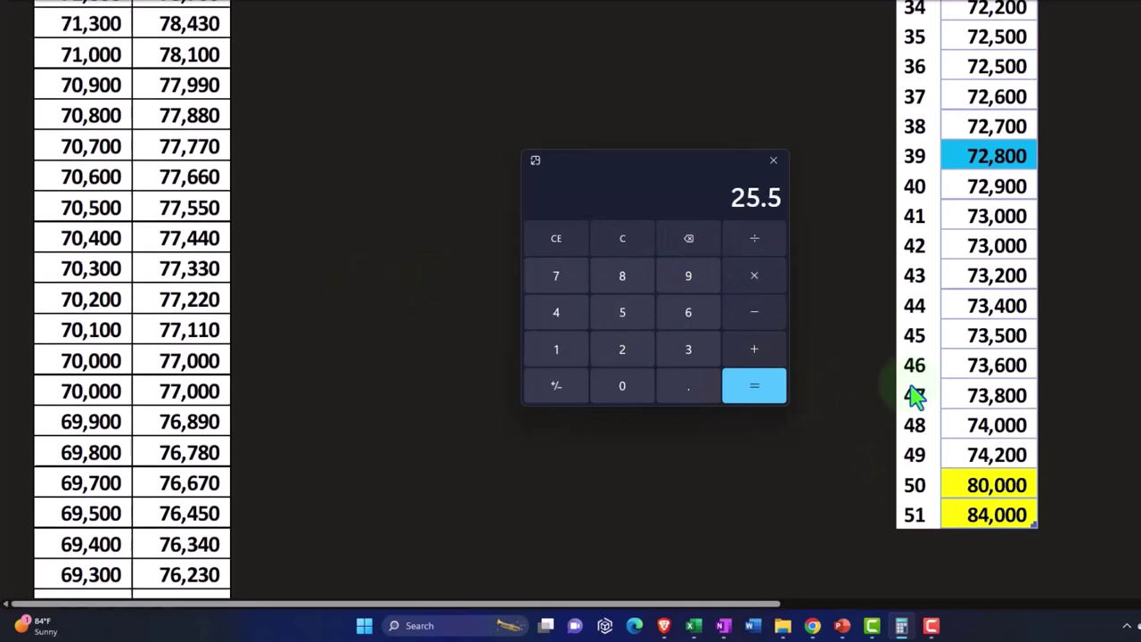
scroll(914, 392, up, 1)
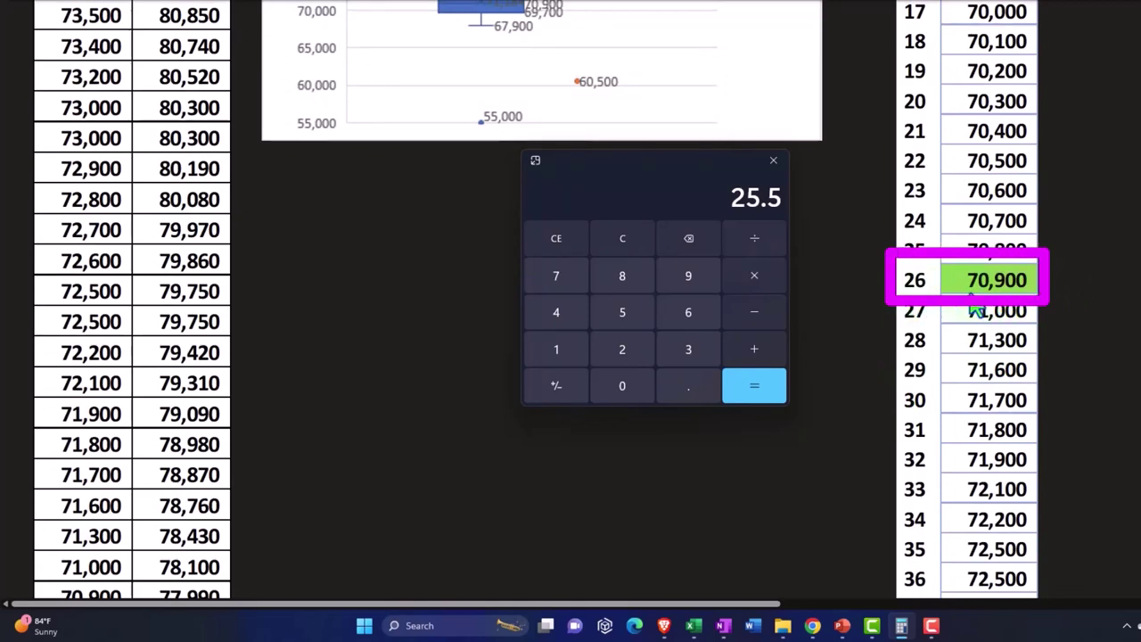
scroll(904, 306, up, 5)
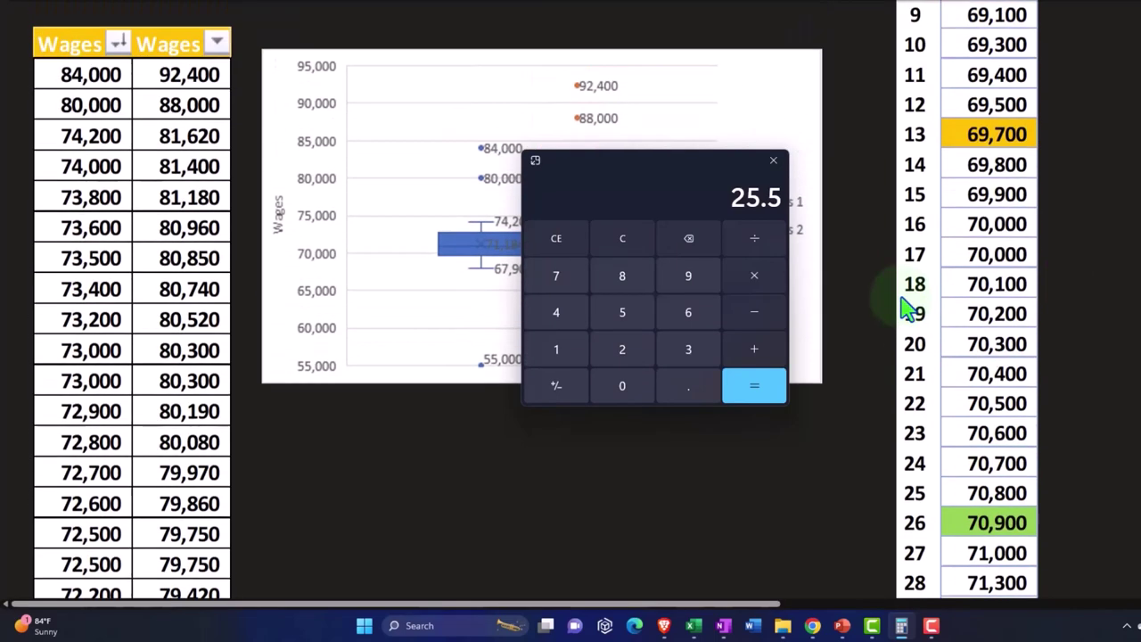
scroll(914, 161, up, 2)
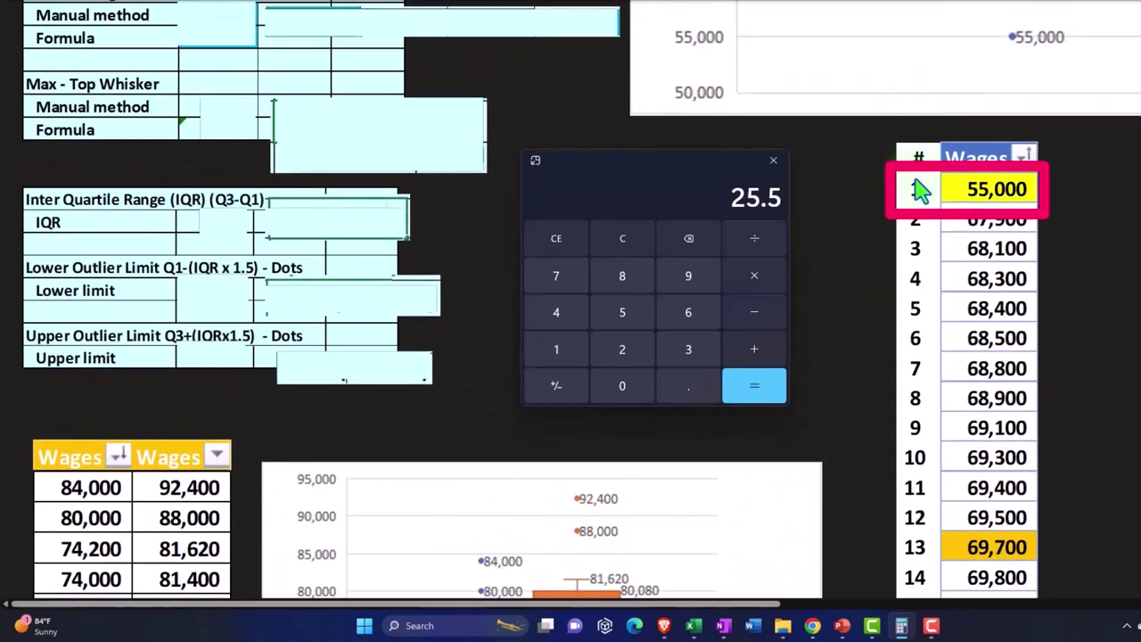
scroll(928, 241, down, 3)
scroll(942, 298, down, 5)
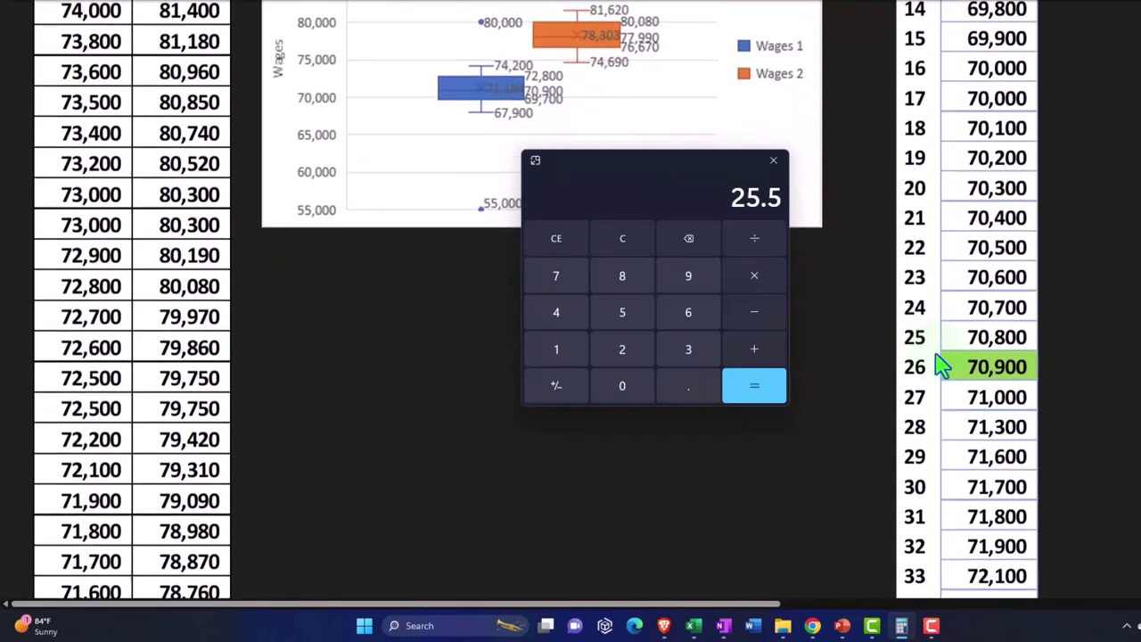
scroll(941, 363, down, 5)
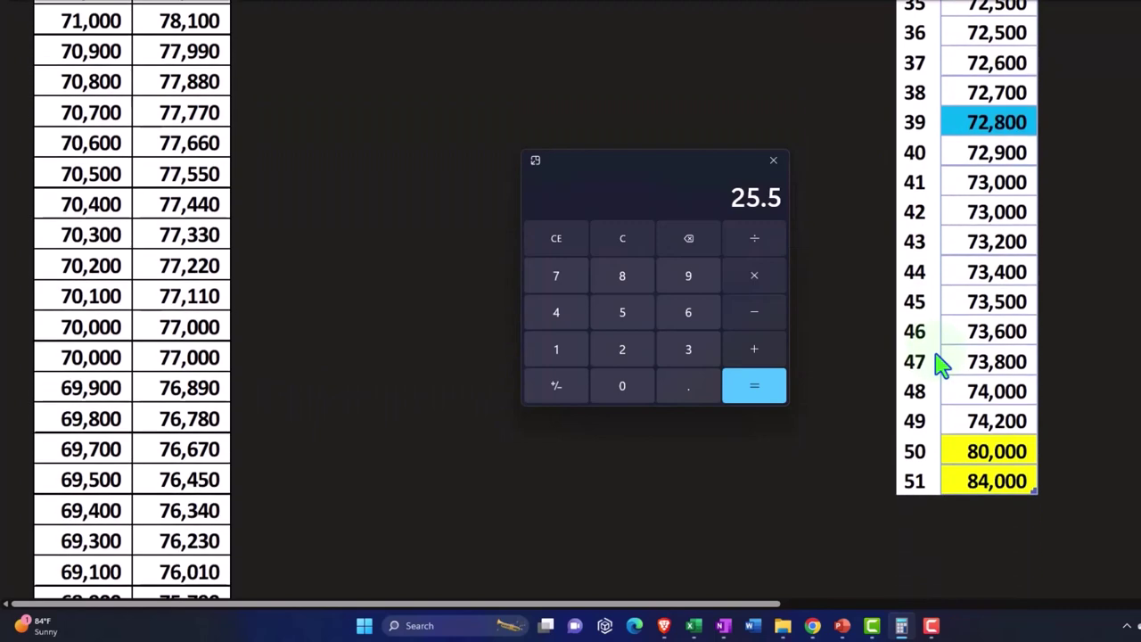
click(635, 246)
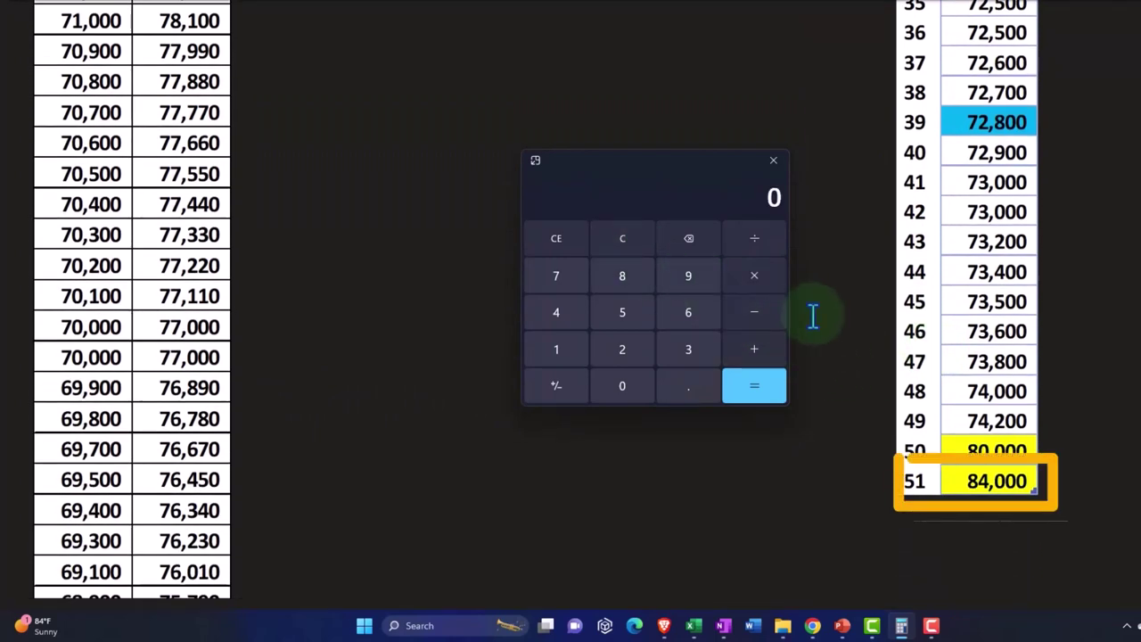
text(51)
scroll(930, 509, up, 6)
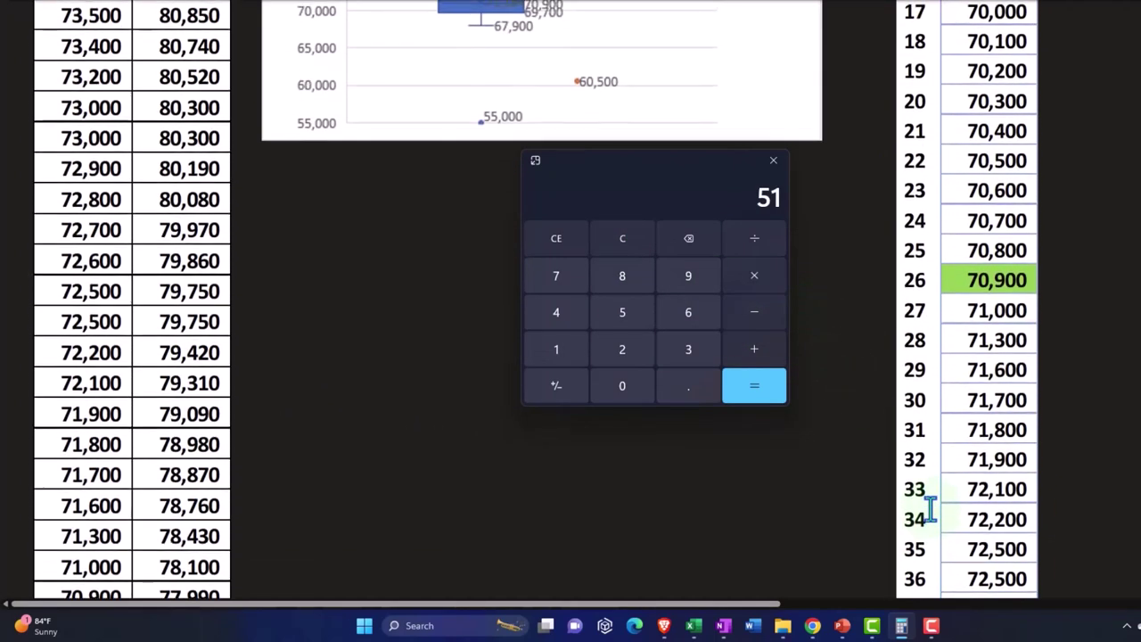
click(765, 313)
text(25)
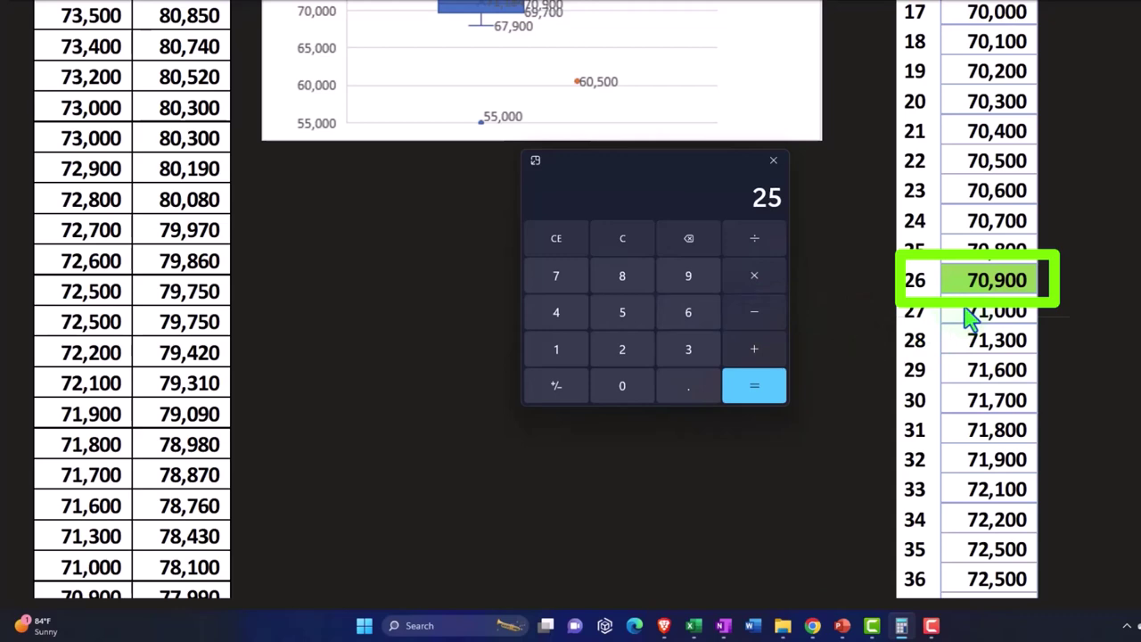
click(773, 159)
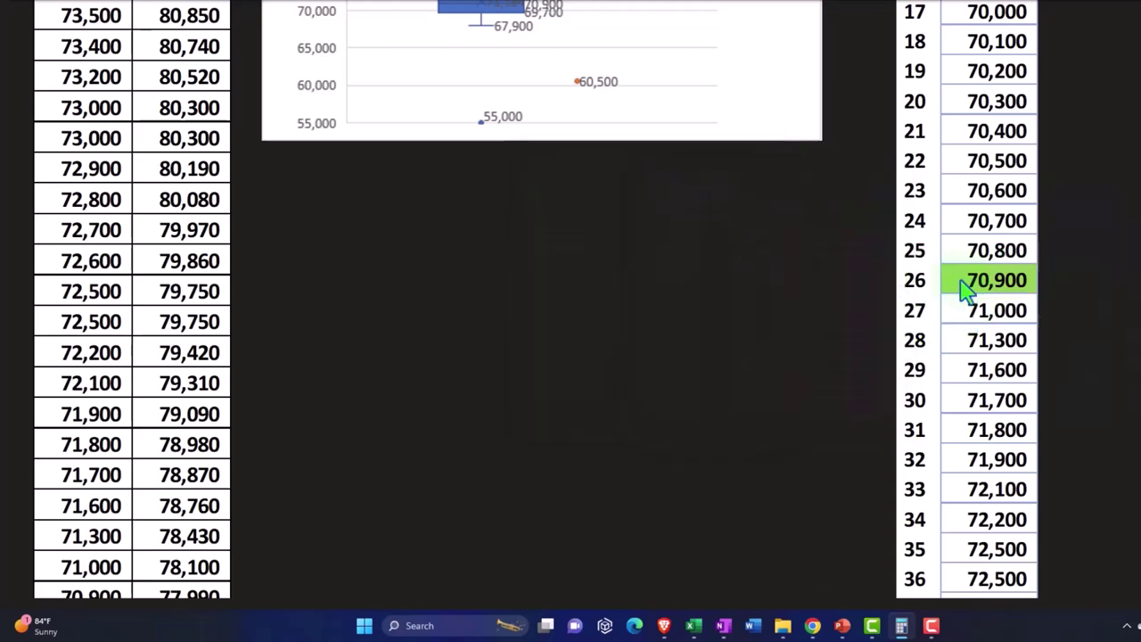
Remove the covers over the Q2 QUARTILE.EXC formula and the MEDIAN(B:B) formula.
scroll(436, 359, up, 4)
scroll(436, 360, up, 4)
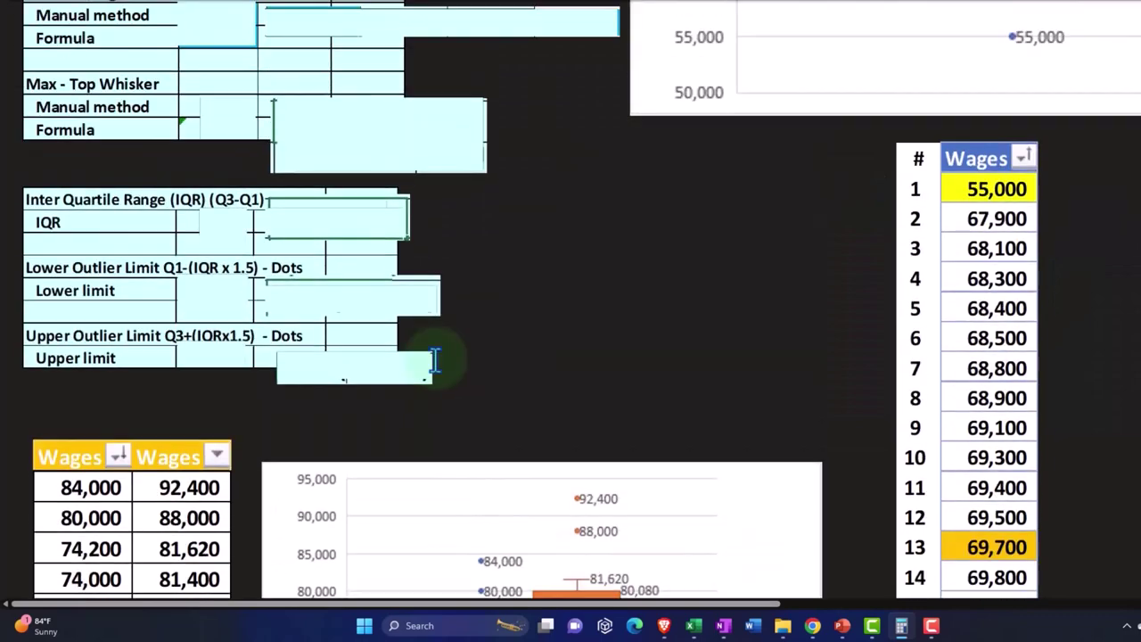
scroll(436, 359, up, 6)
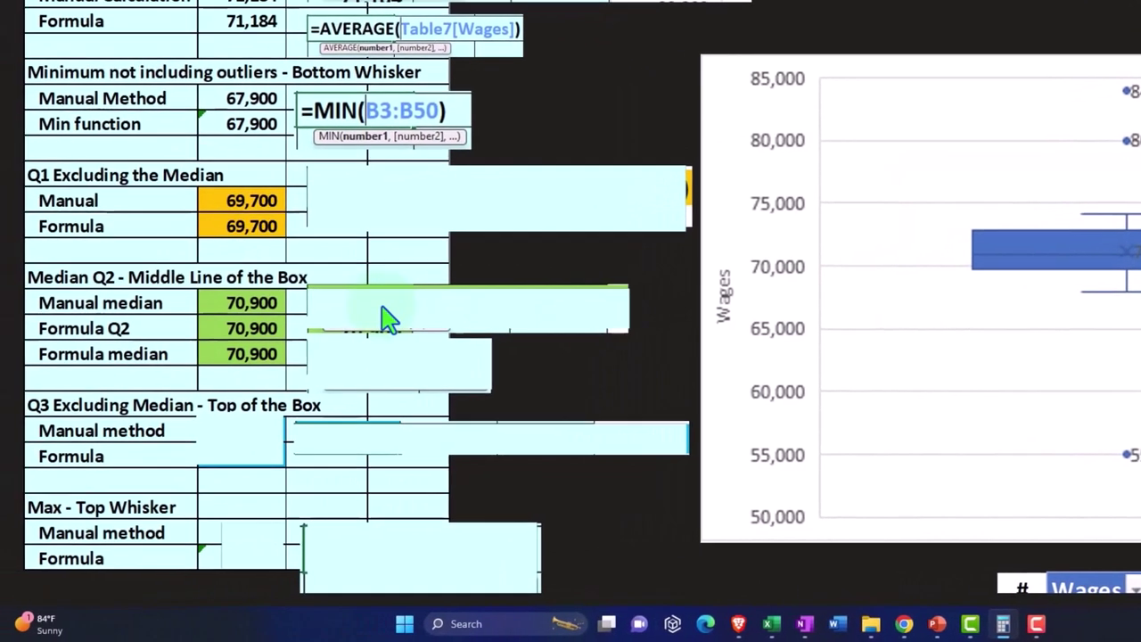
click(192, 338)
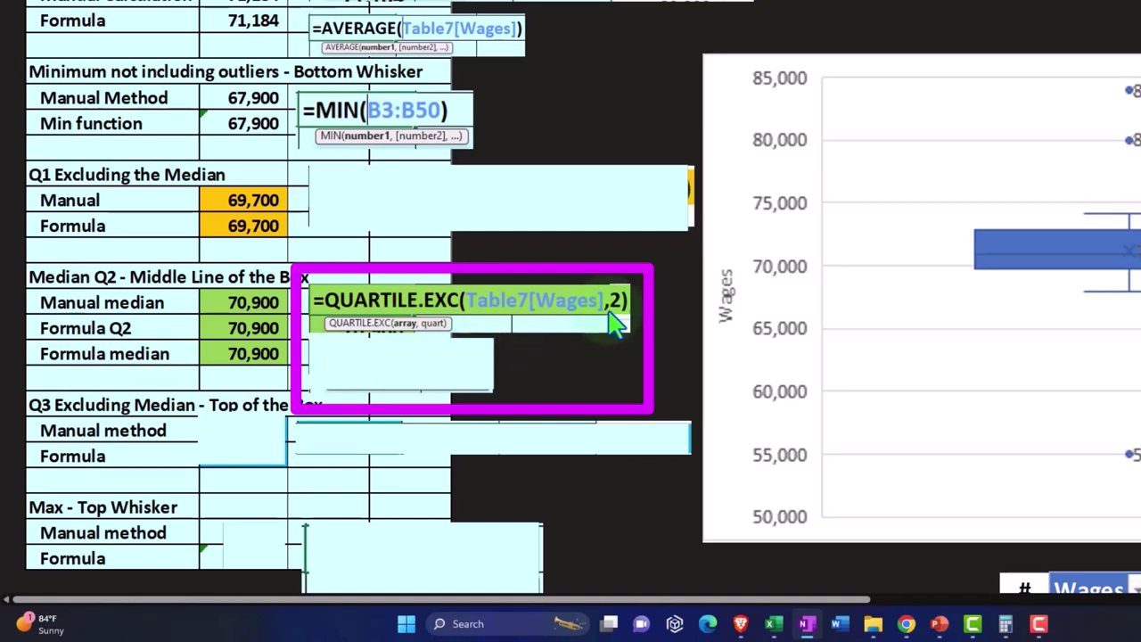
click(401, 366)
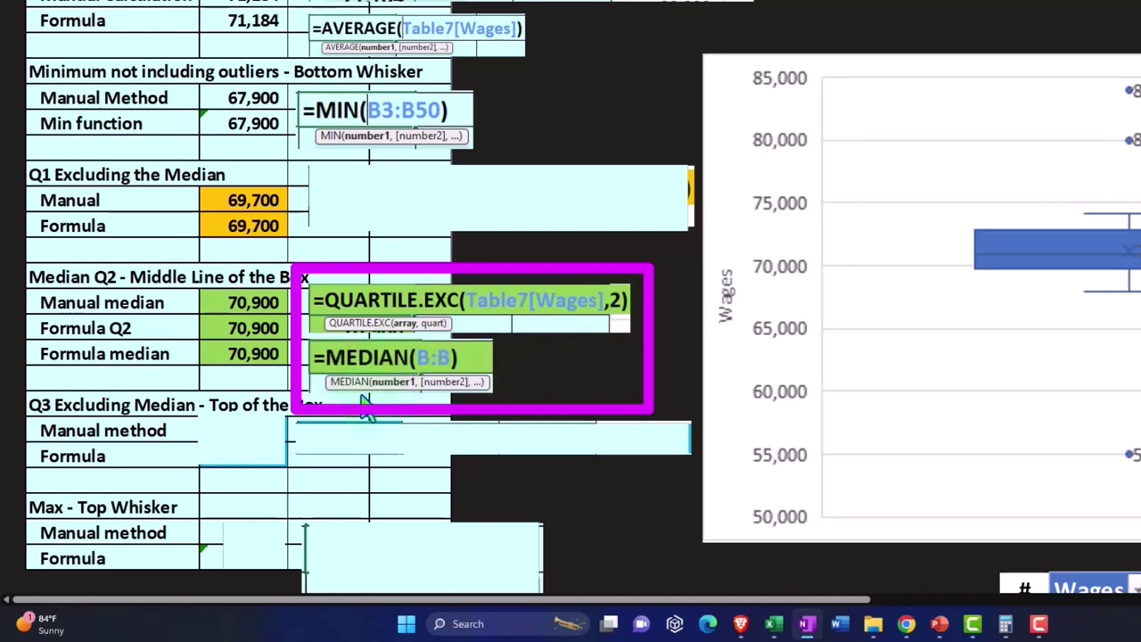
Uncover the Q1 formula =QUARTILE.EXC(Table7[Wages],1).
scroll(443, 406, down, 5)
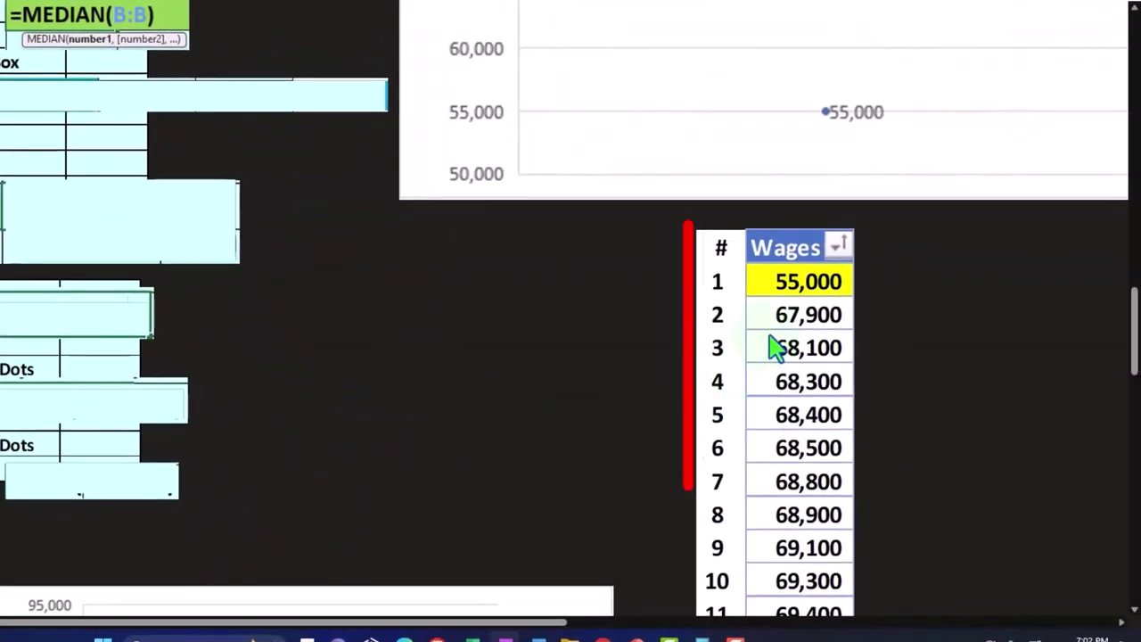
scroll(785, 388, up, 4)
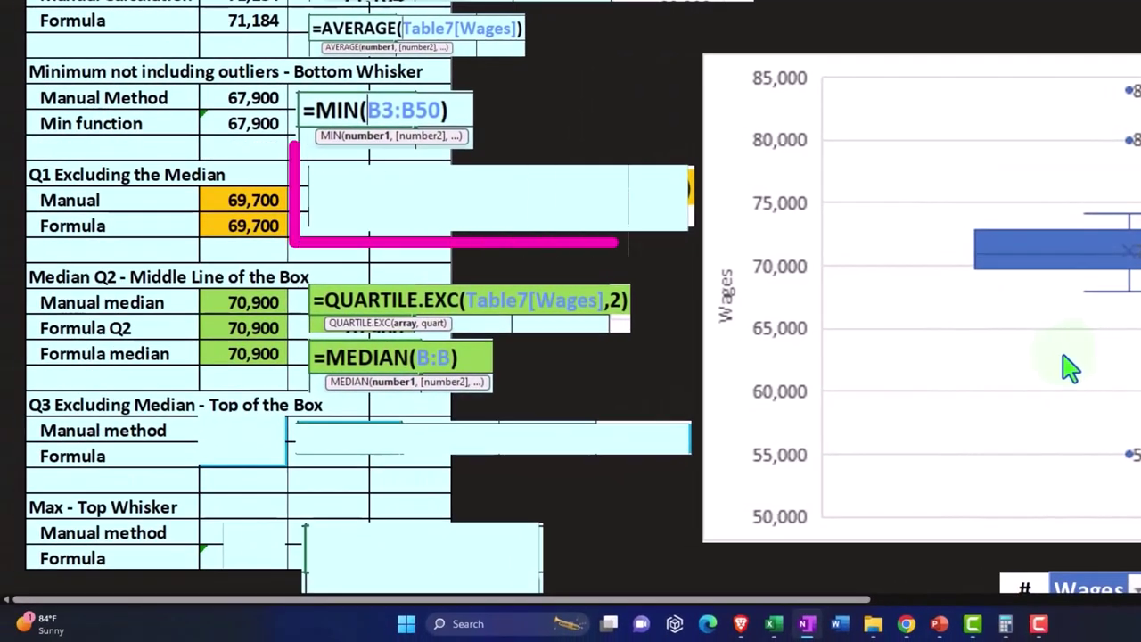
click(500, 209)
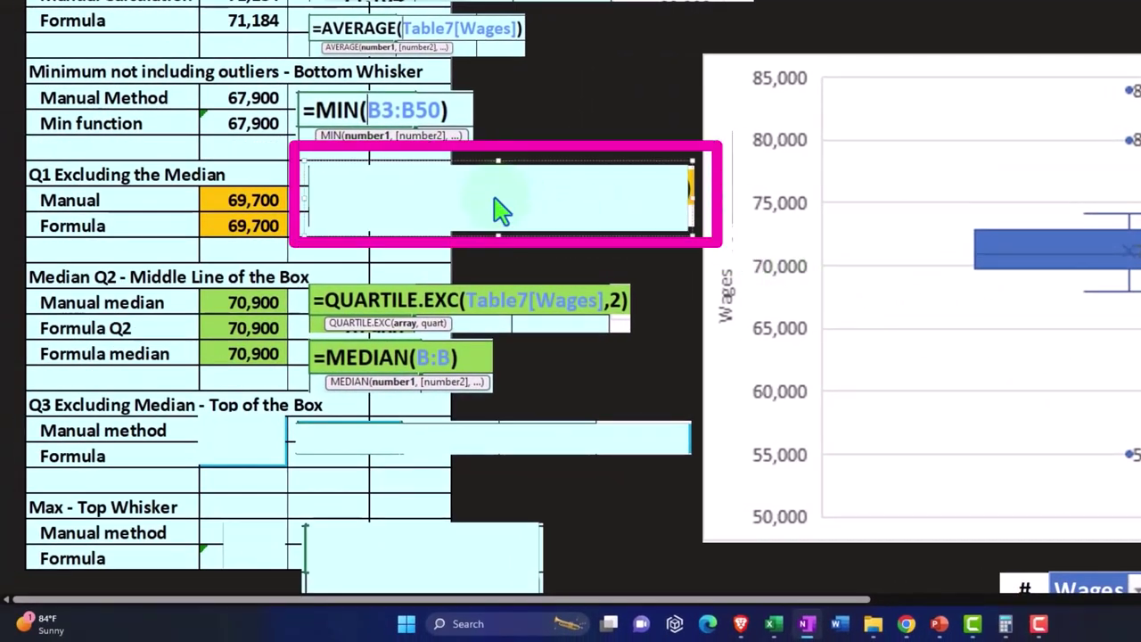
key(Delete)
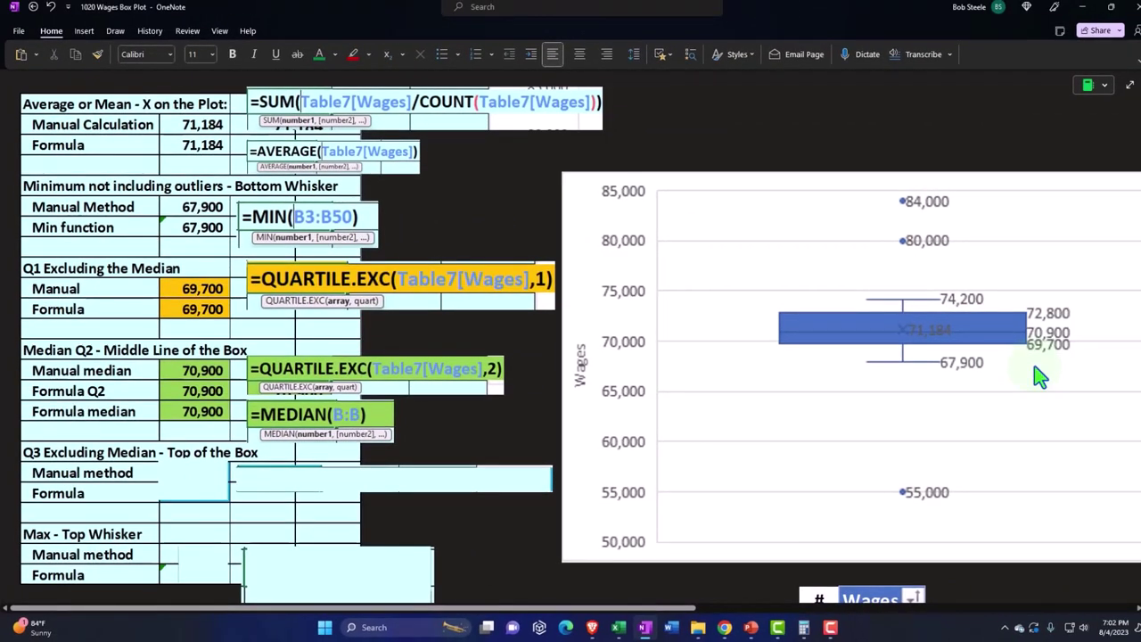
scroll(1039, 374, down, 7)
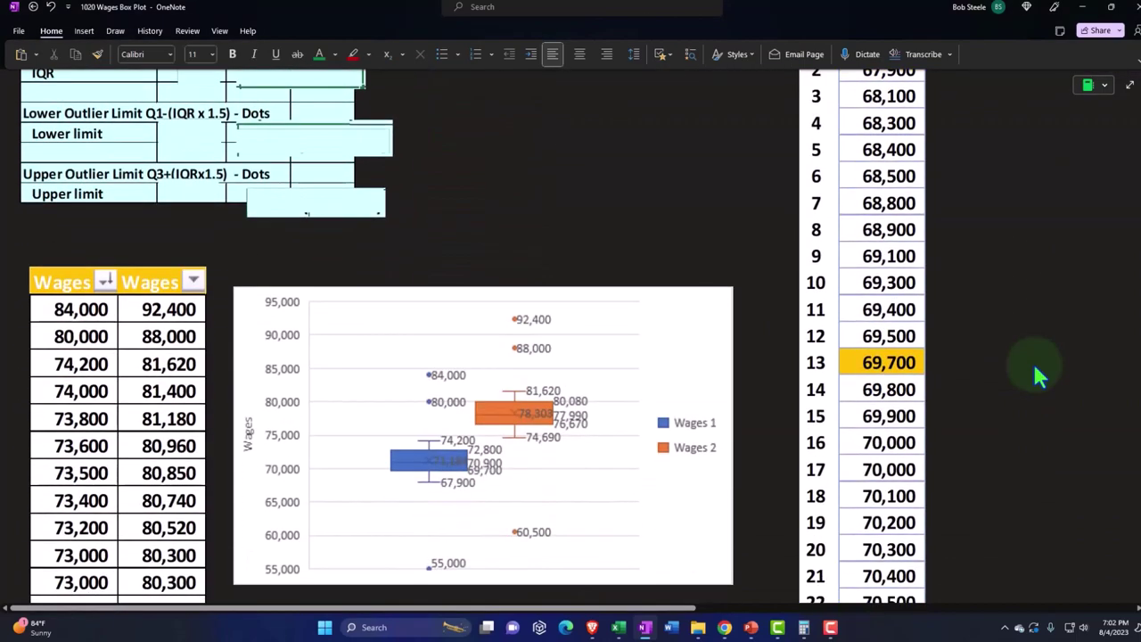
Scroll up and down through the sorted Wages list to review the values.
scroll(1032, 361, down, 3)
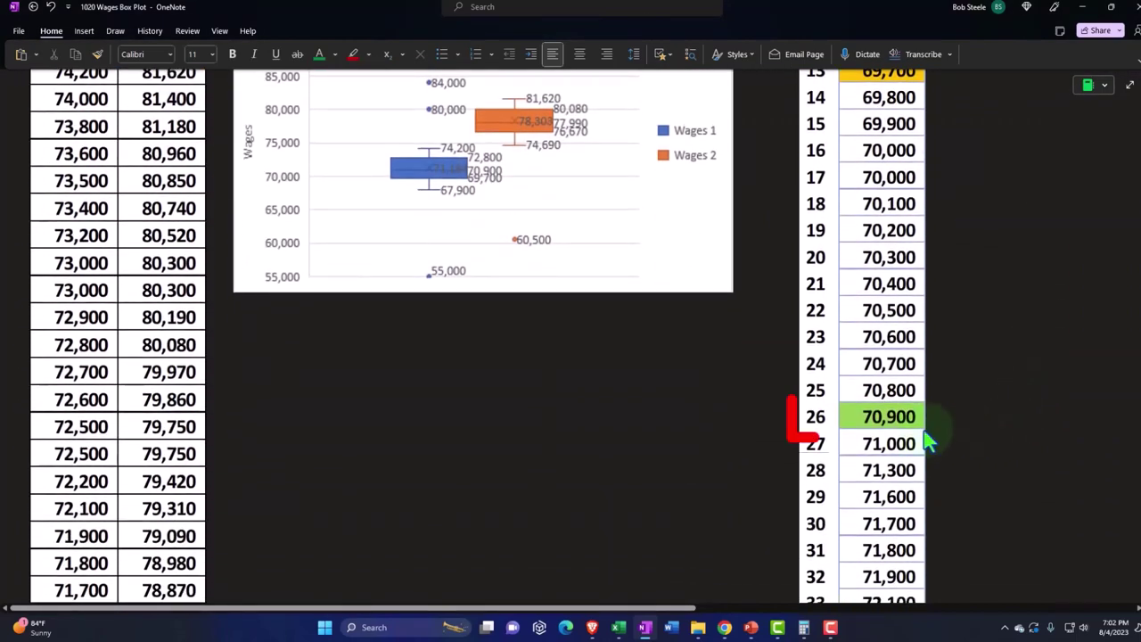
scroll(943, 438, up, 4)
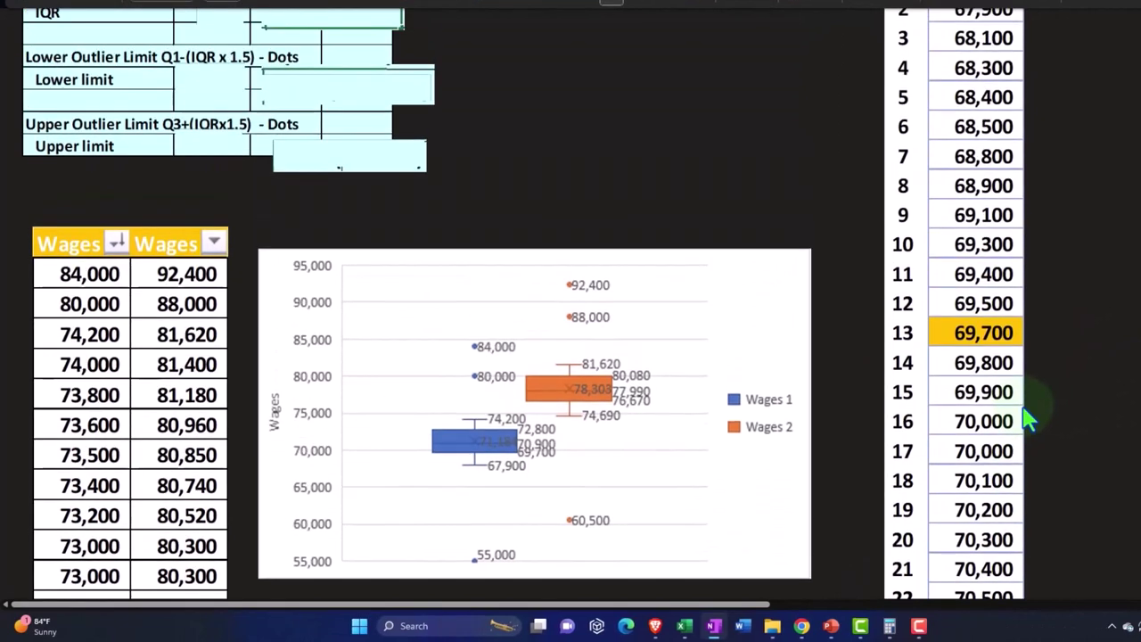
scroll(1027, 419, down, 3)
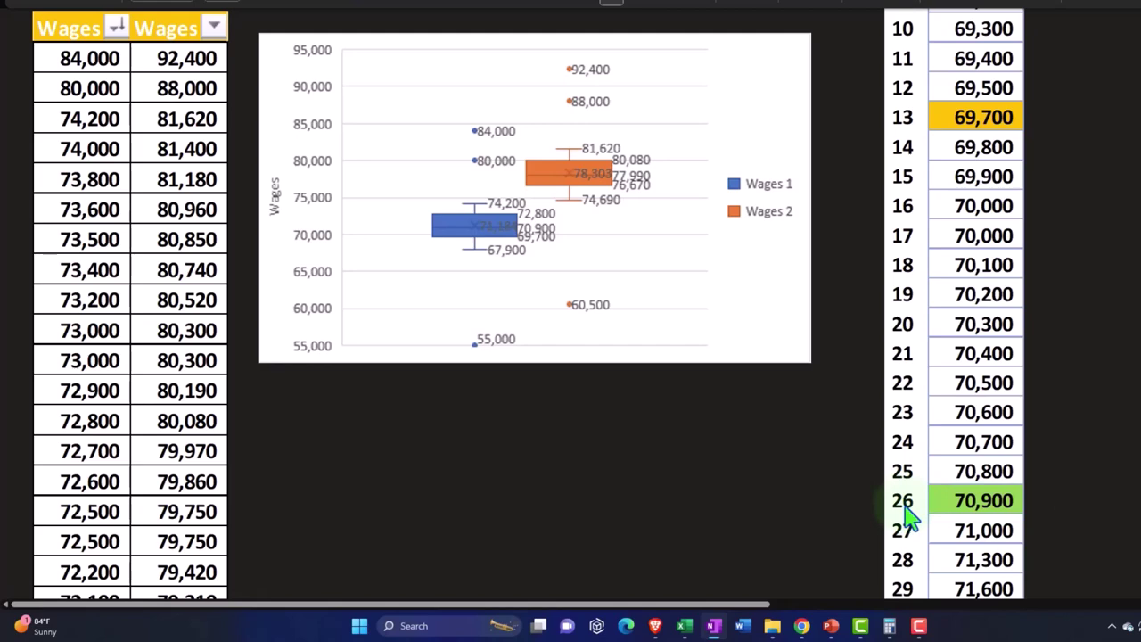
scroll(905, 517, up, 4)
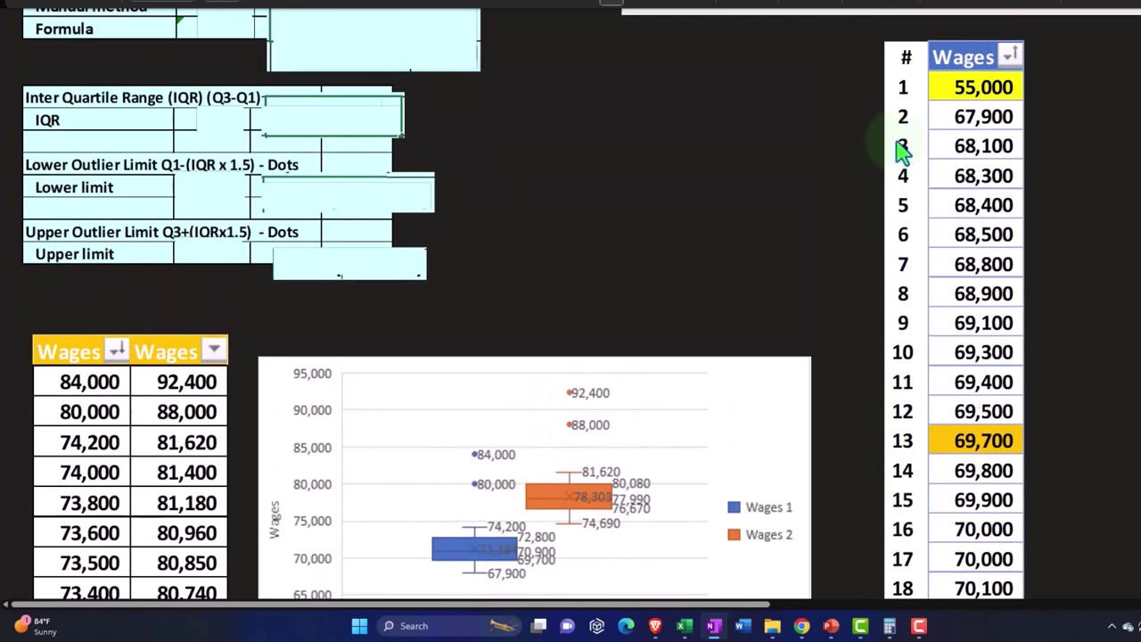
scroll(916, 182, down, 2)
scroll(916, 182, down, 4)
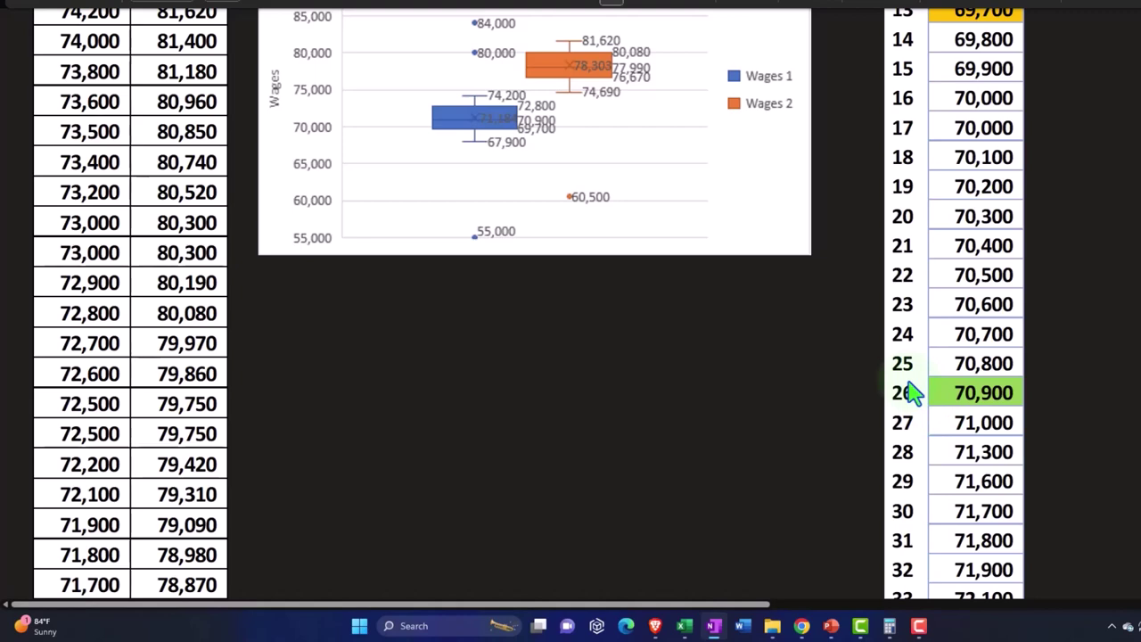
scroll(914, 392, up, 5)
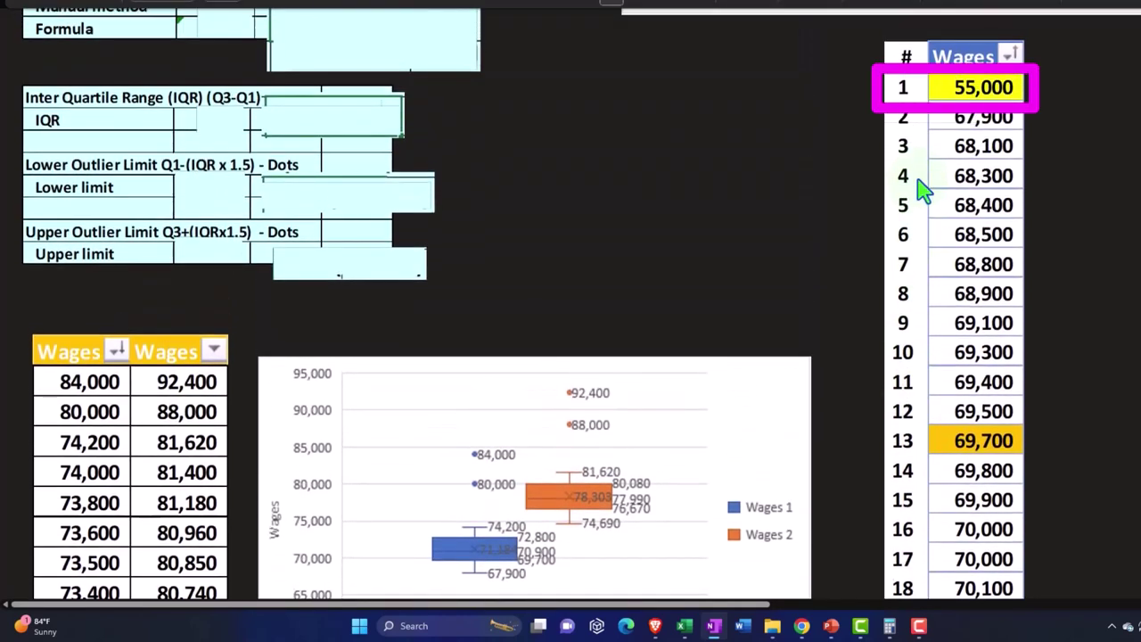
scroll(897, 185, down, 4)
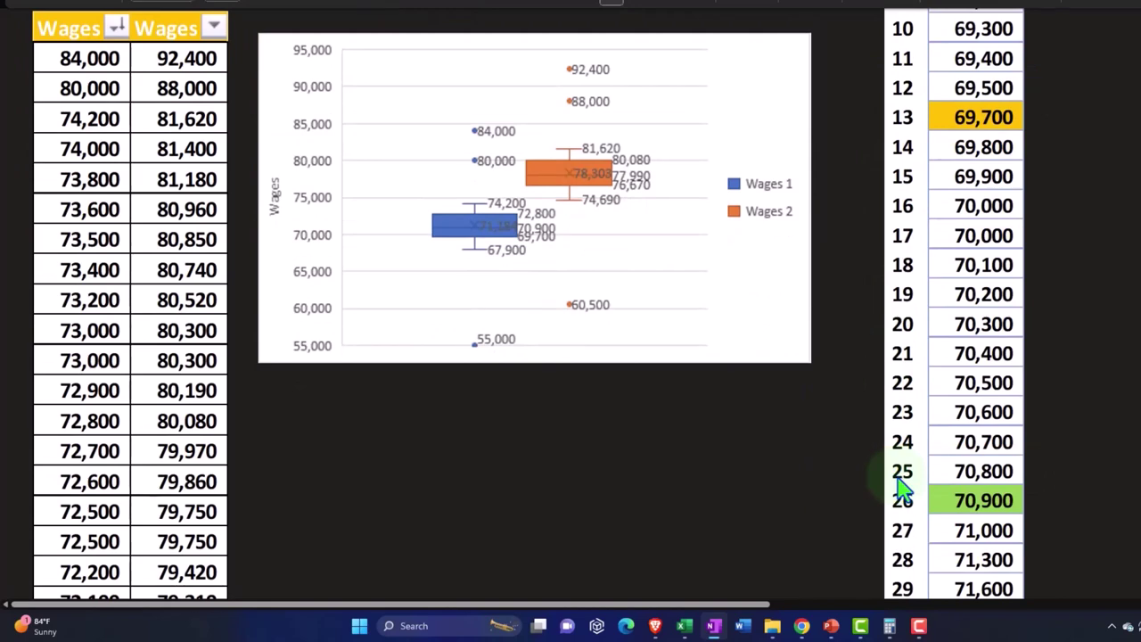
scroll(902, 489, up, 1)
Bring up Windows Calculator beside the wage list and clear its display to 0.
click(889, 625)
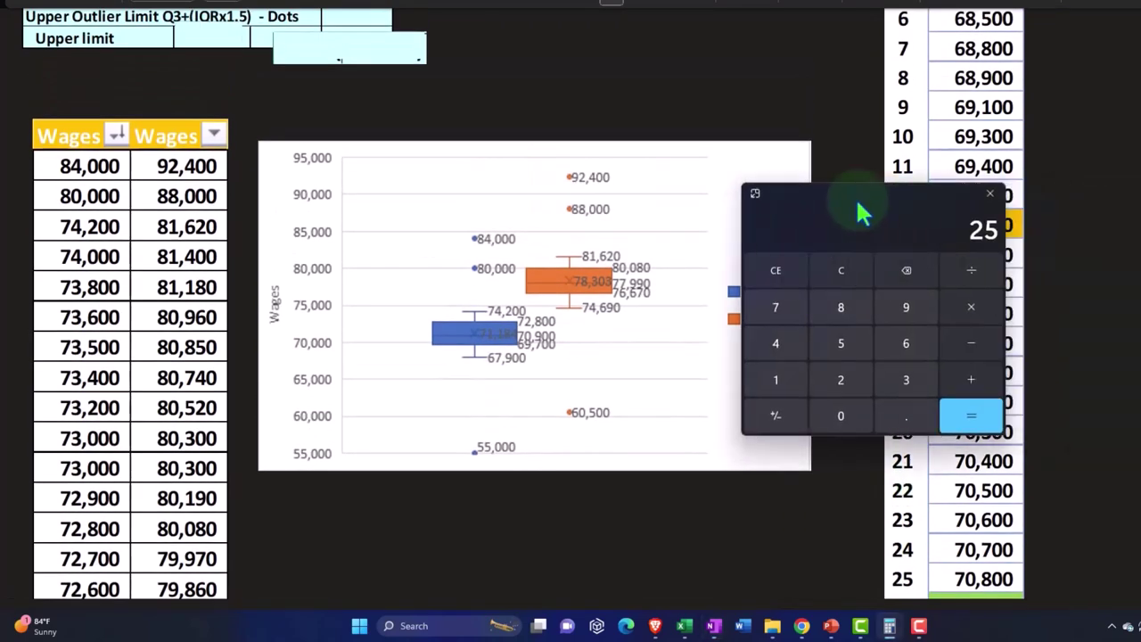
drag(856, 197, 785, 166)
click(757, 239)
click(750, 395)
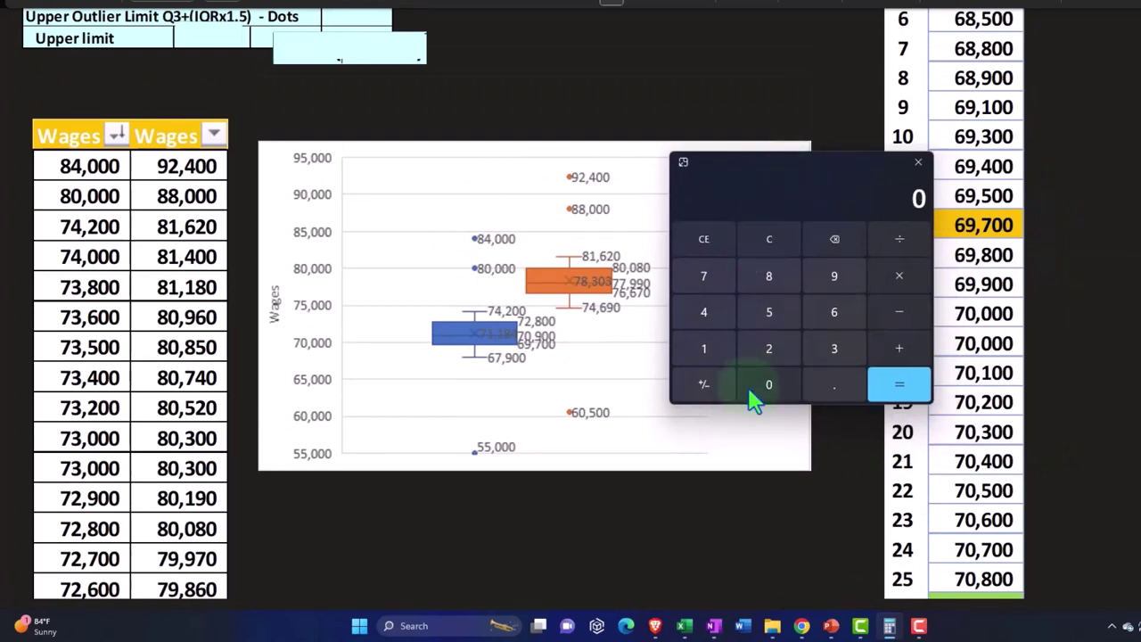
Compute 25/2 = 12.5 in Calculator, clear the result, and close Calculator.
text(25/2)
key(Return)
drag(800, 167, 719, 161)
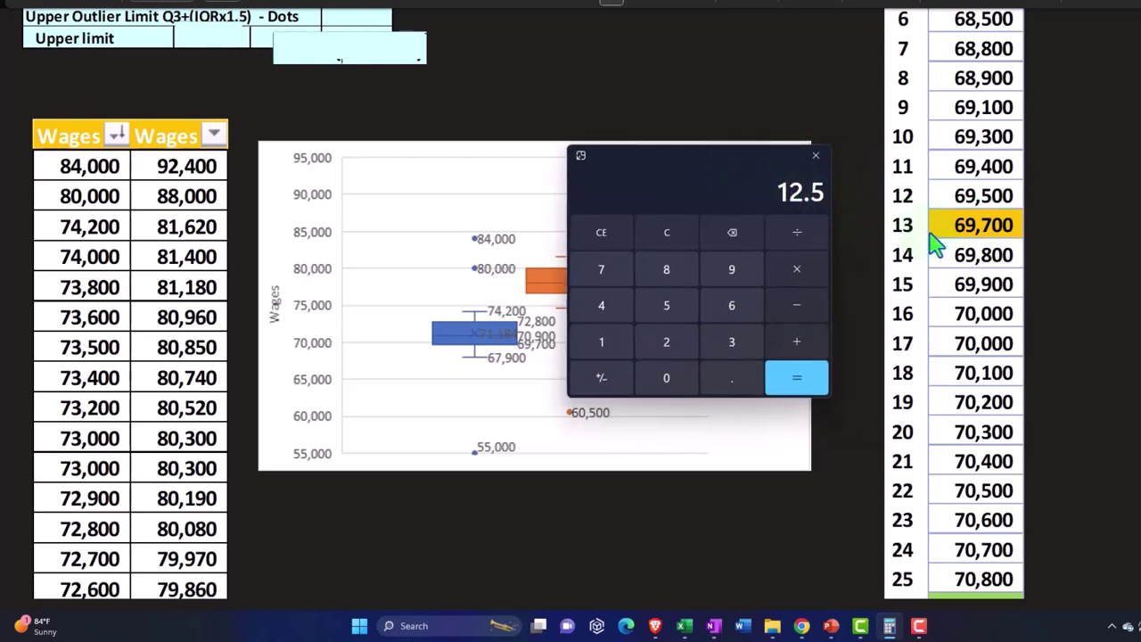
scroll(934, 245, up, 3)
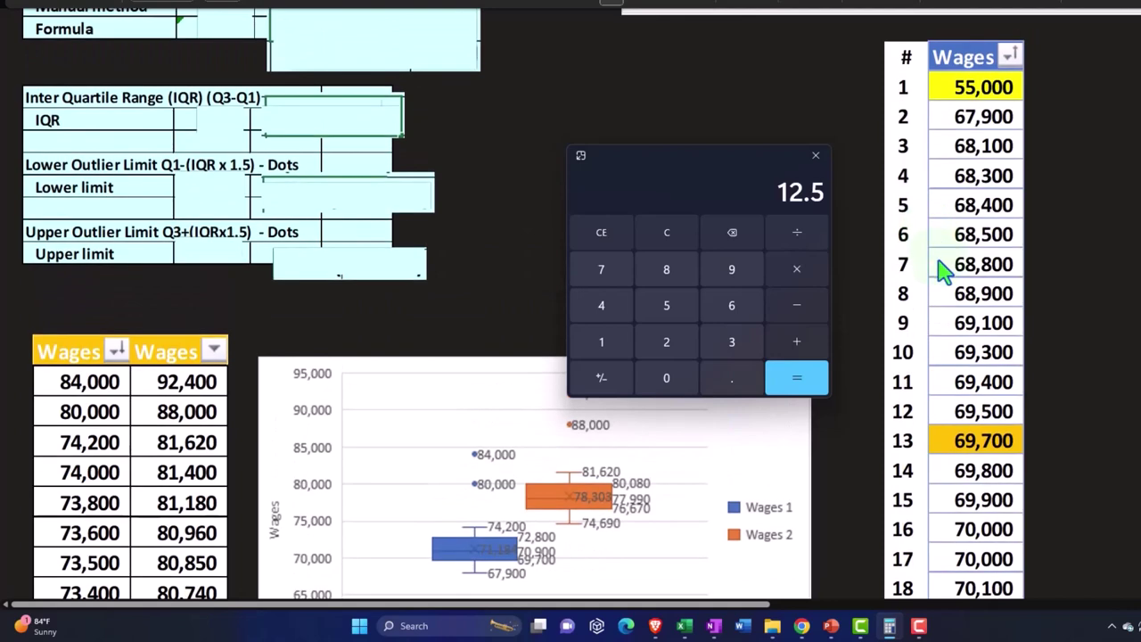
click(678, 233)
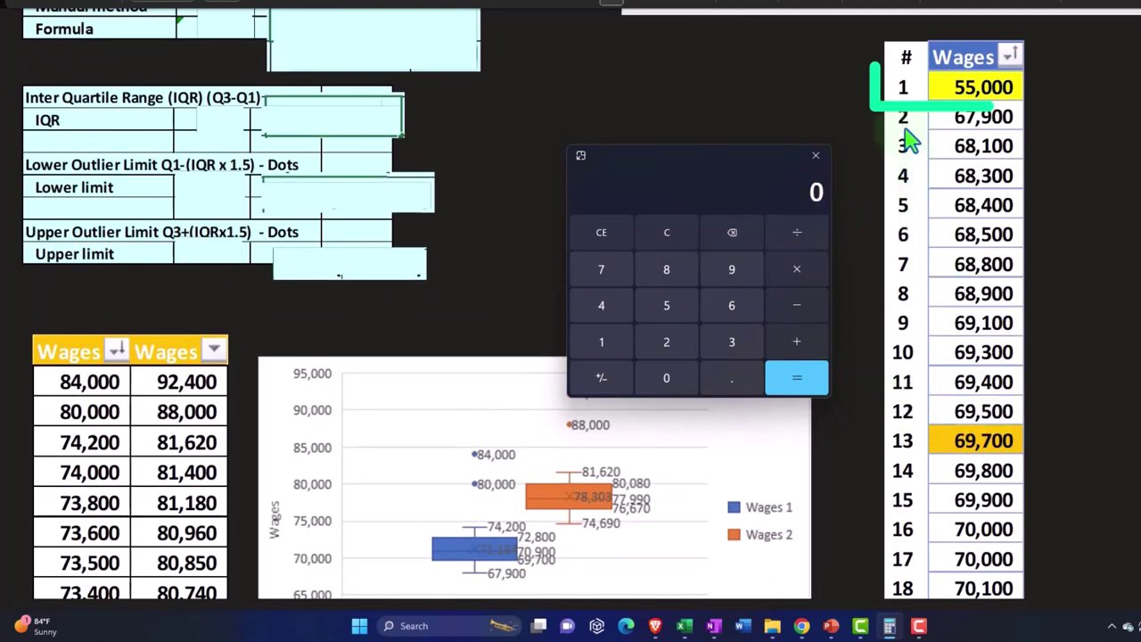
scroll(935, 401, down, 4)
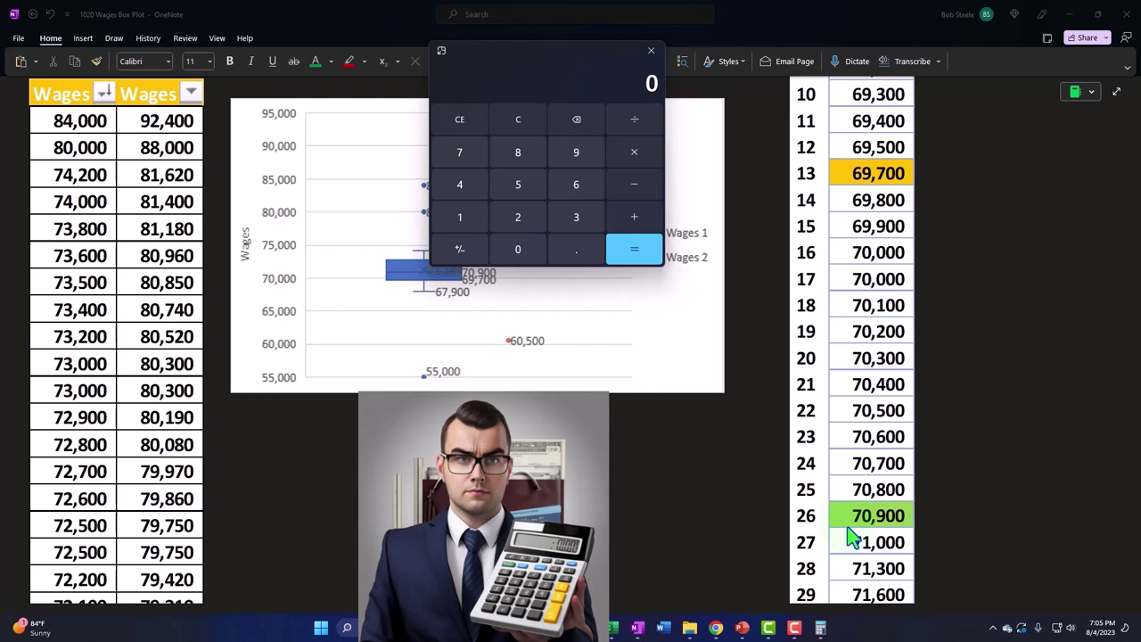
drag(554, 54, 629, 176)
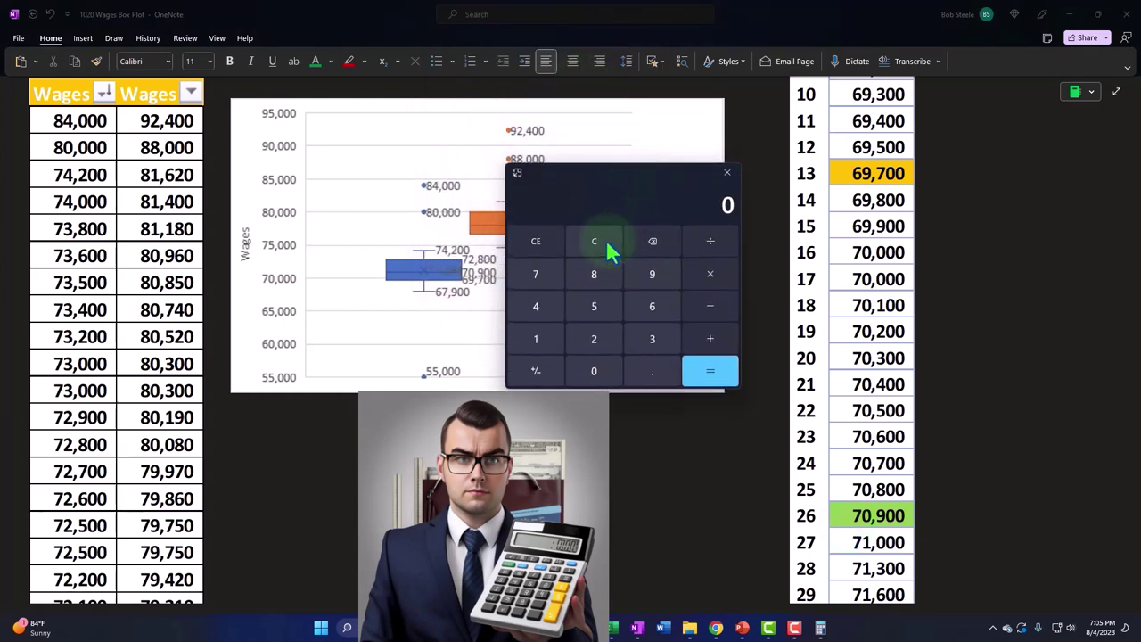
click(726, 173)
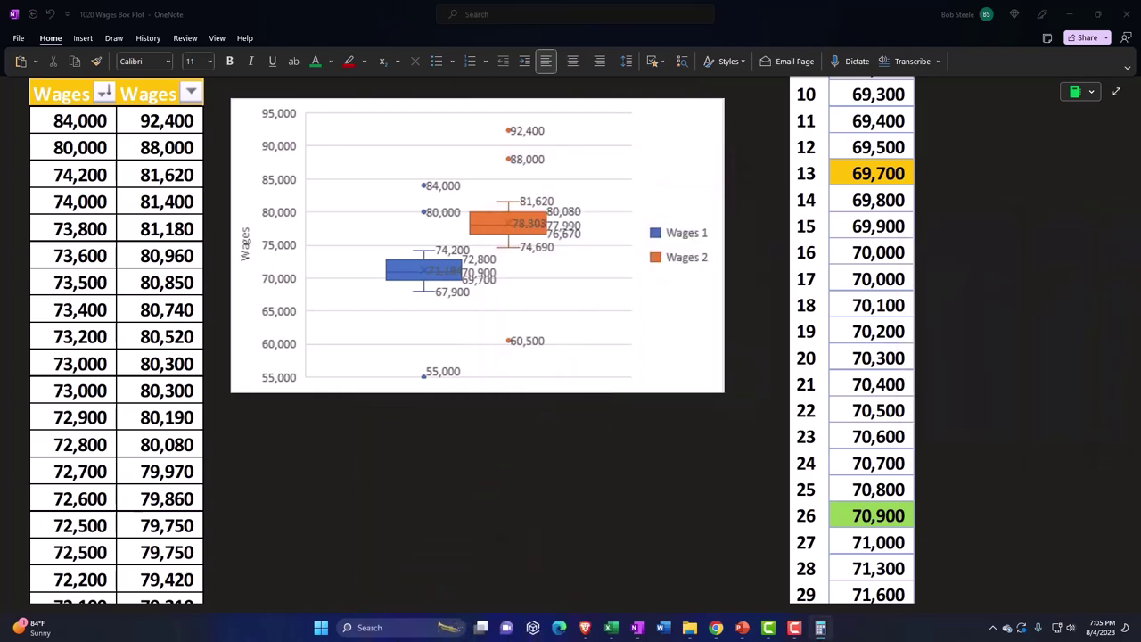
Scroll the page up from the sorted Wages list to the Q3 (72,800) and Max - Top Whisker rows.
scroll(367, 274, up, 5)
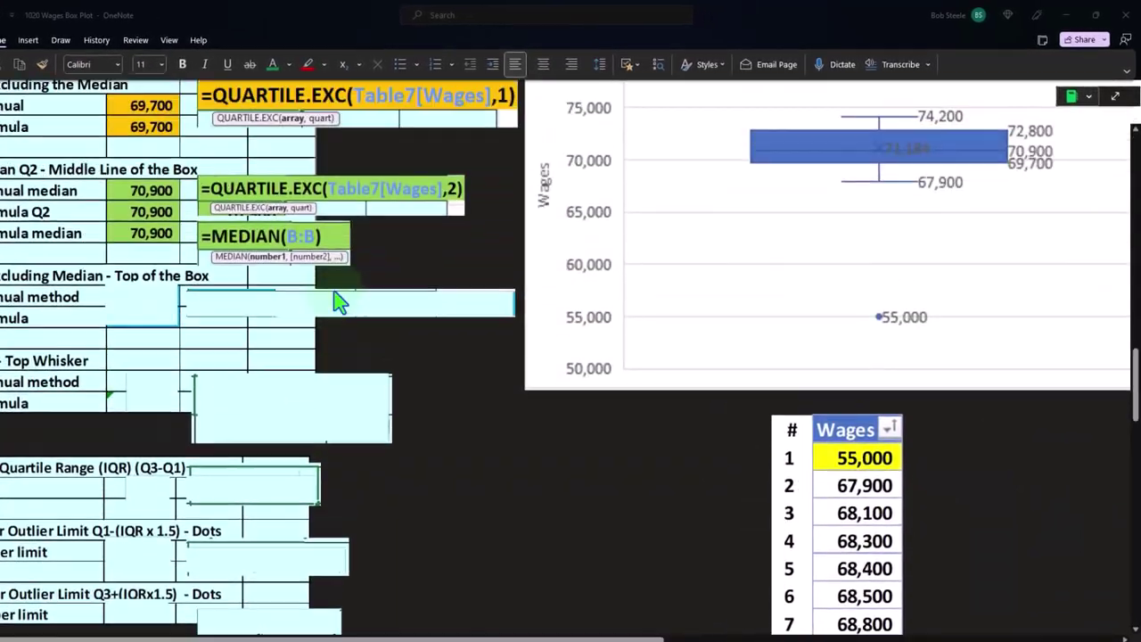
scroll(338, 301, up, 2)
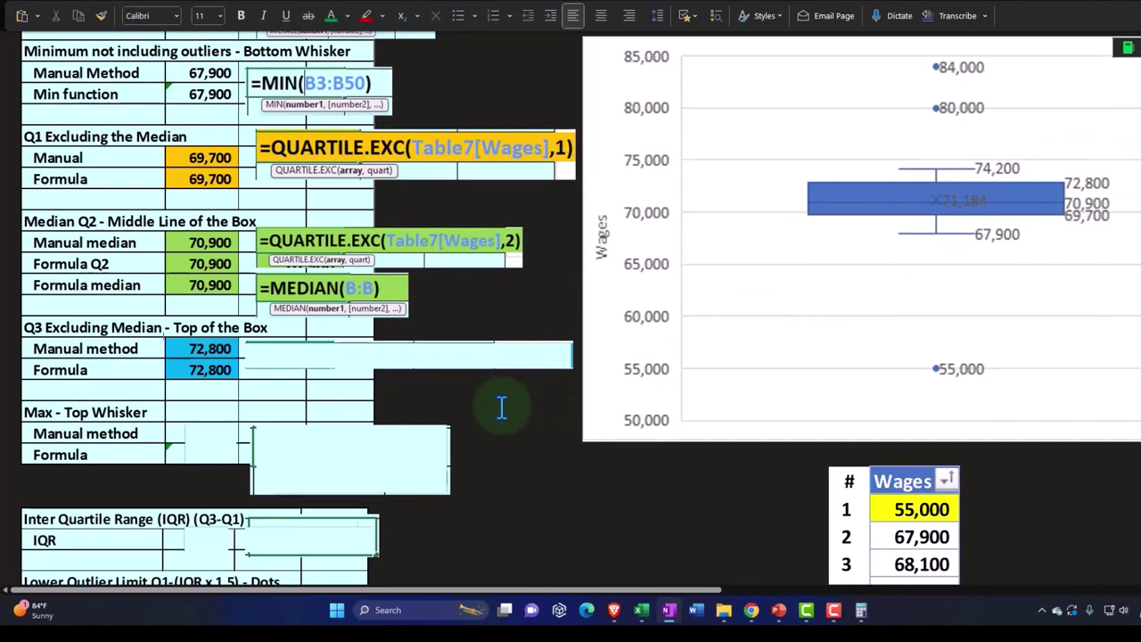
scroll(502, 407, down, 9)
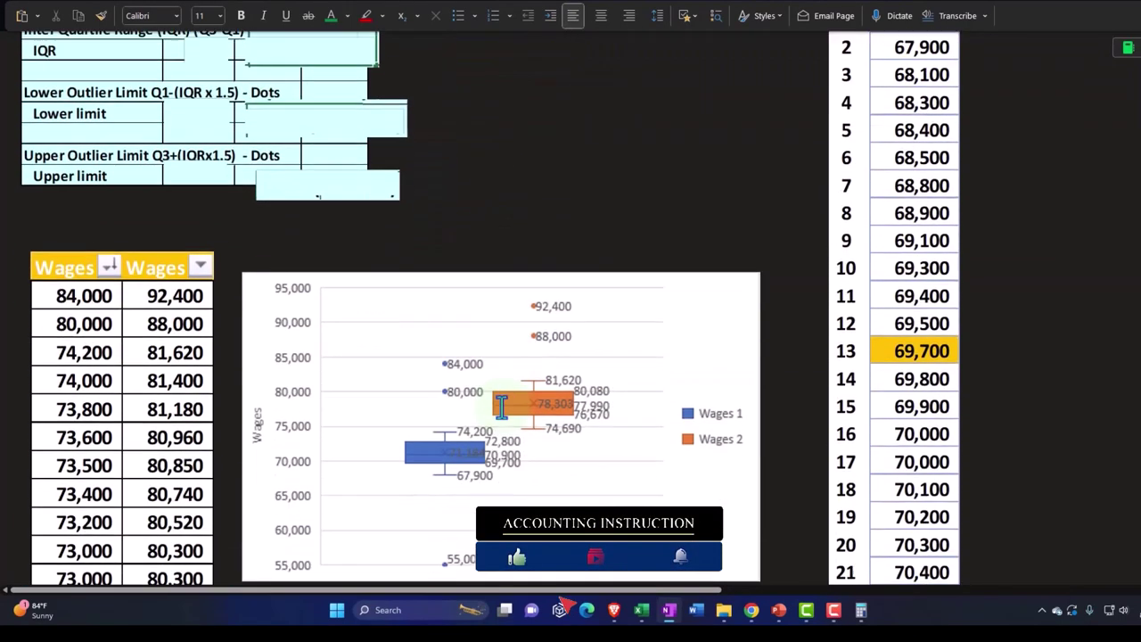
scroll(502, 407, down, 5)
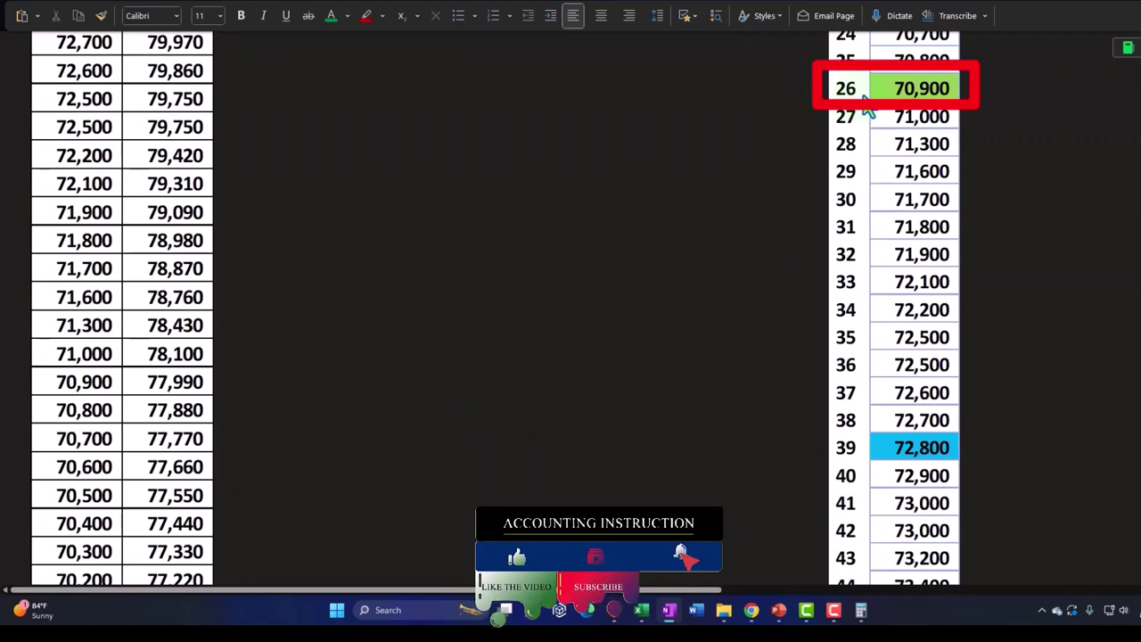
scroll(861, 152, down, 5)
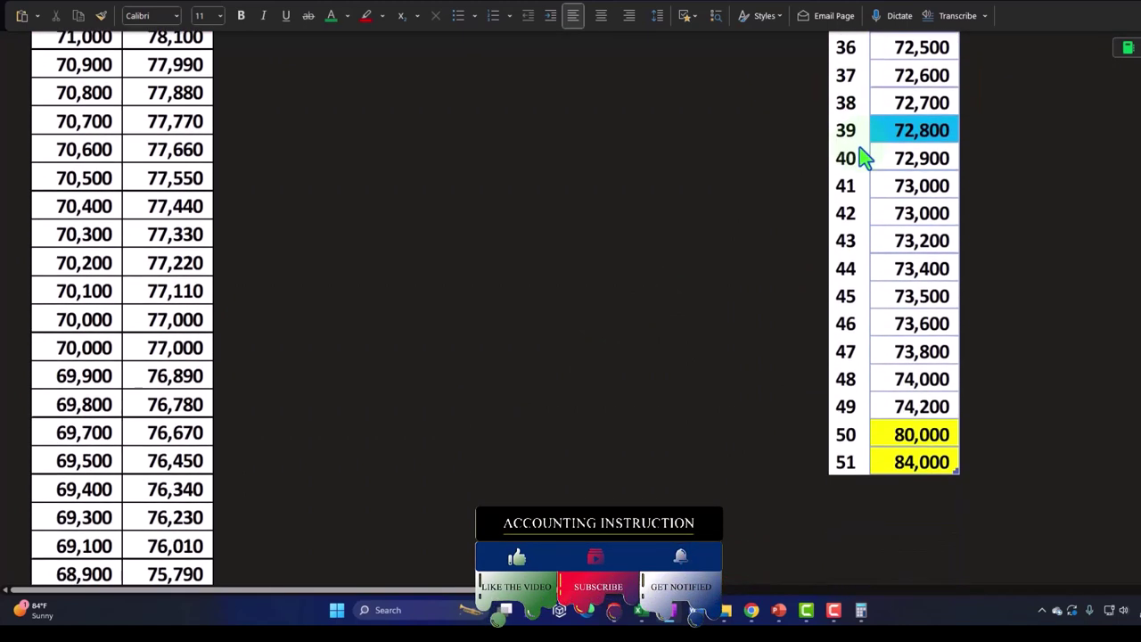
scroll(878, 351, up, 4)
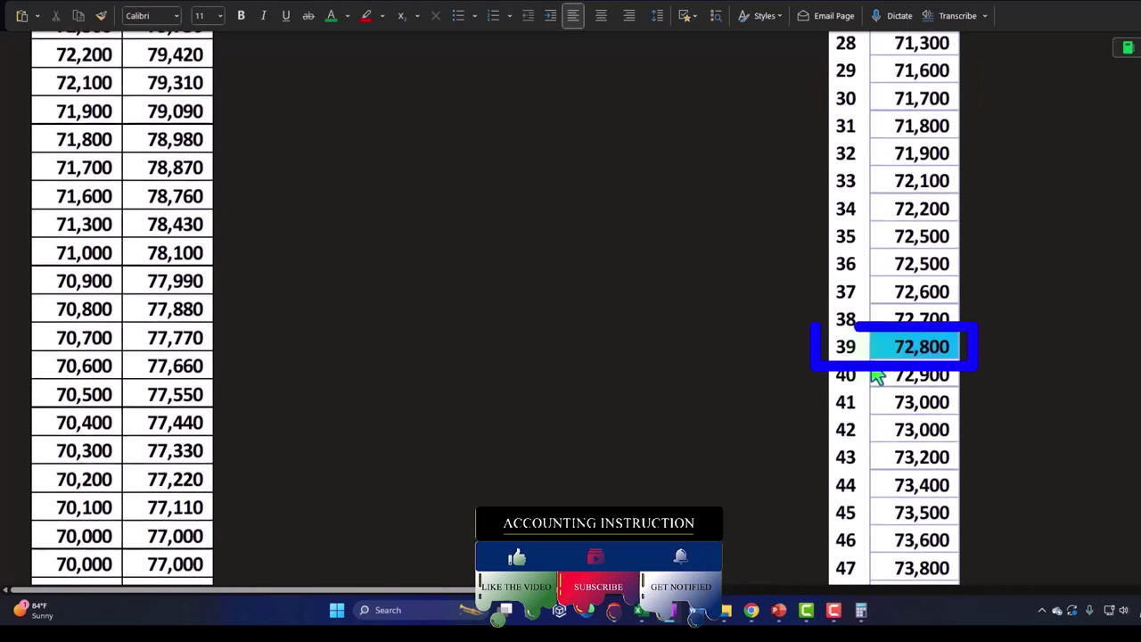
scroll(855, 369, up, 3)
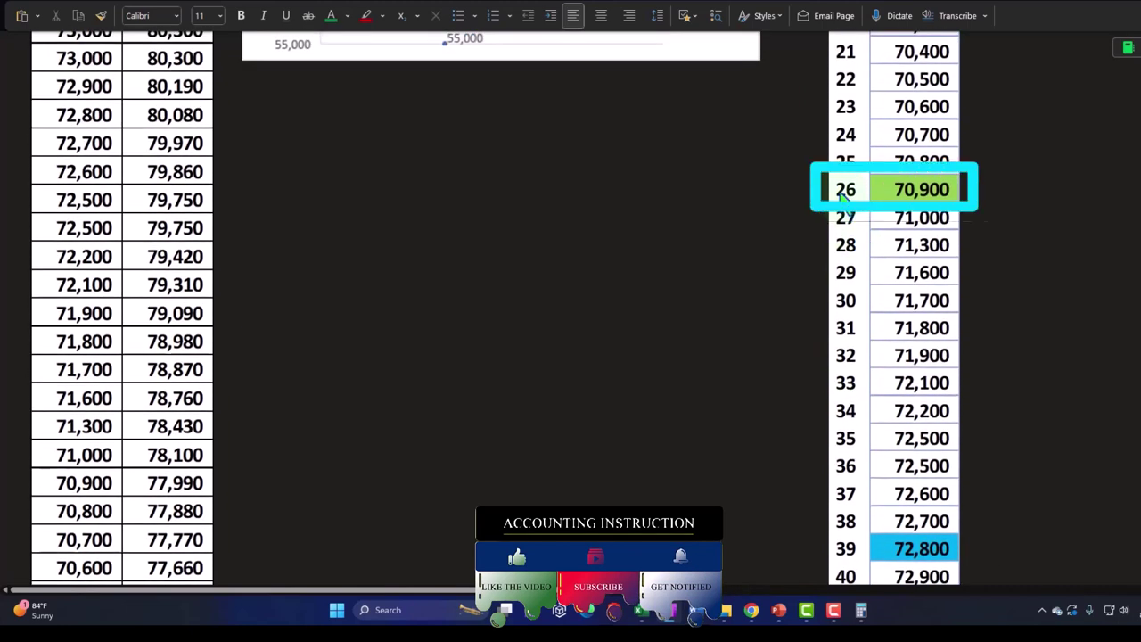
scroll(847, 193, down, 6)
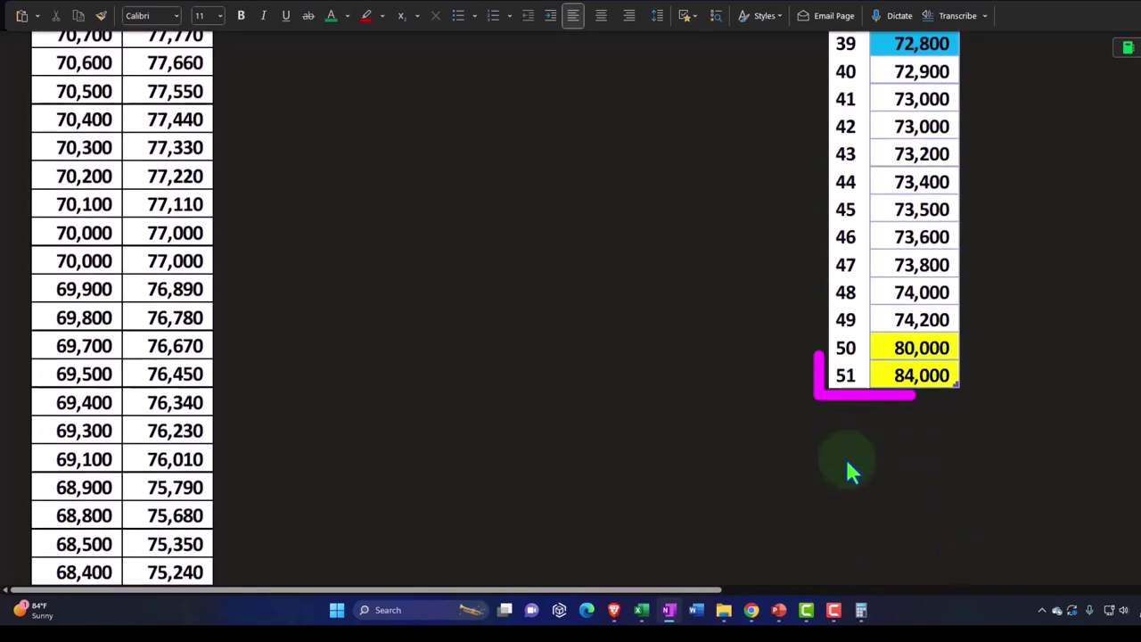
scroll(848, 466, up, 10)
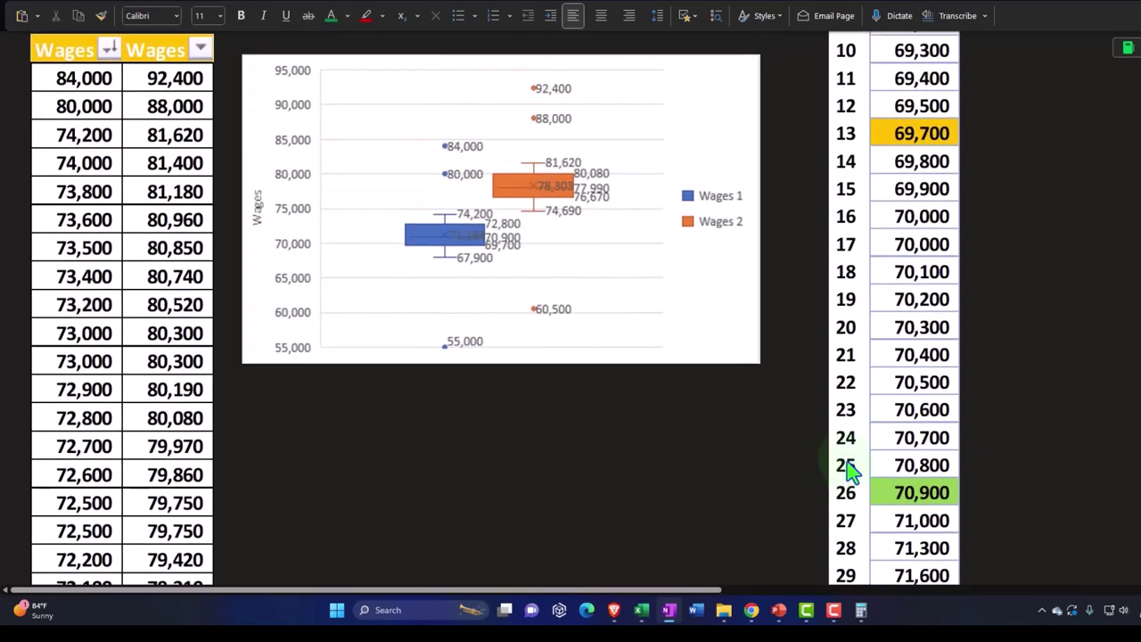
scroll(847, 472, up, 7)
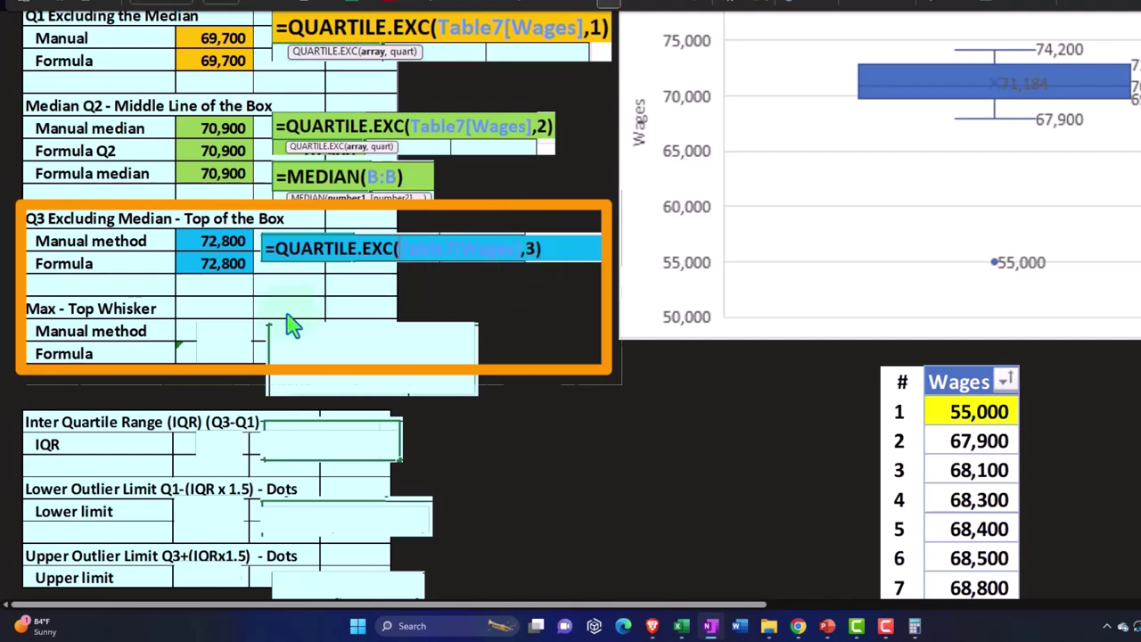
Reveal Max - Top Whisker as 74,200 with =MAX(B3:B50), checking the 80,000 and 84,000 outliers.
click(202, 344)
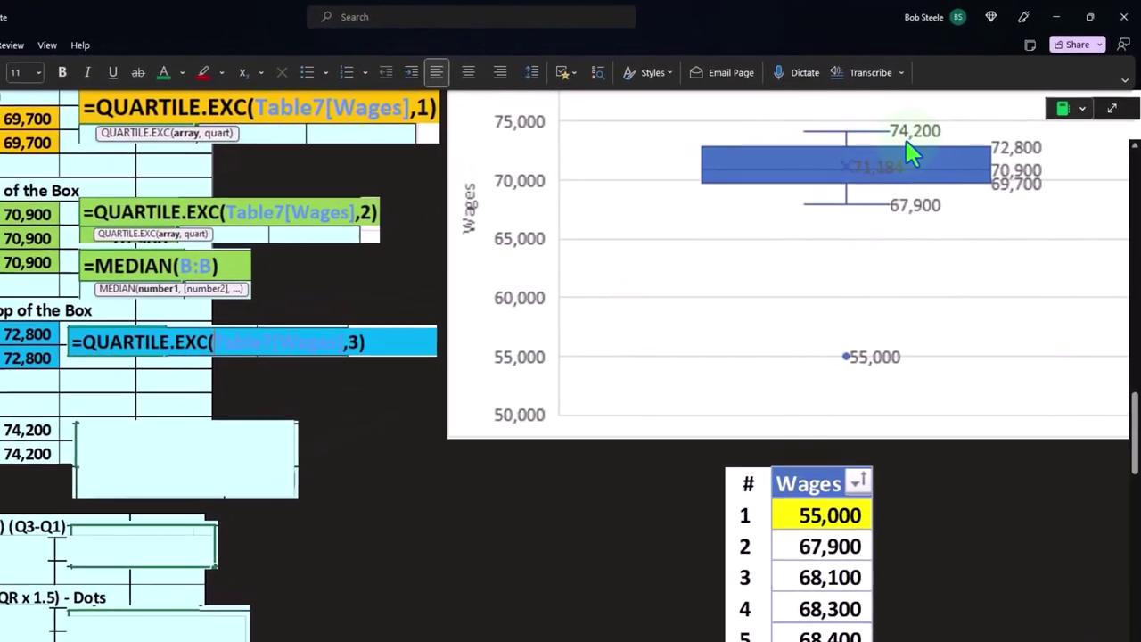
scroll(914, 156, up, 2)
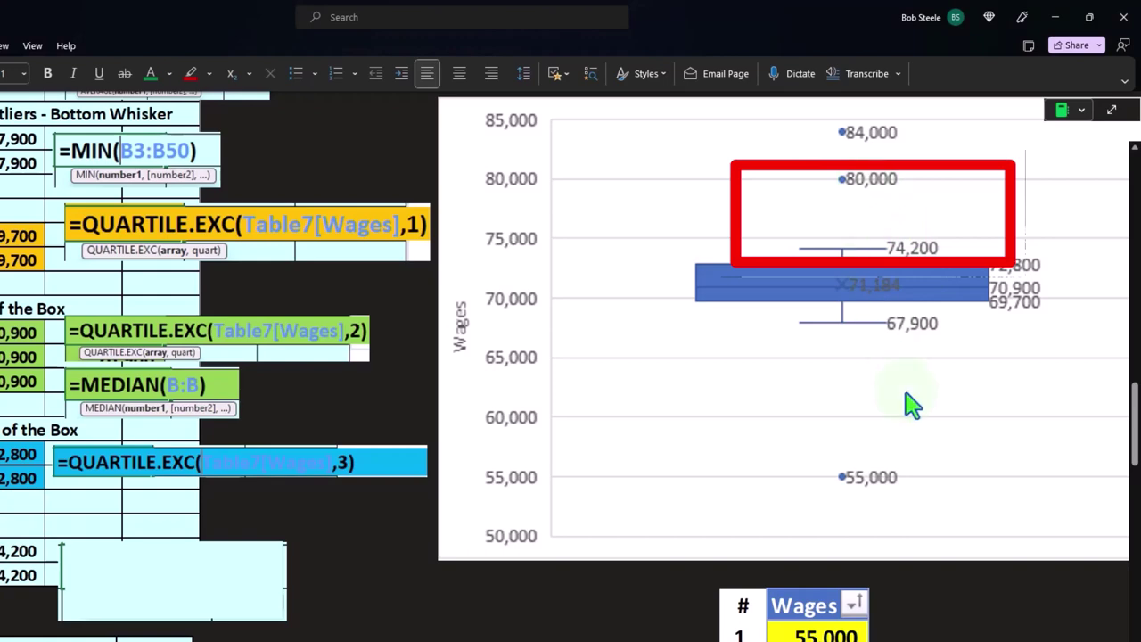
scroll(910, 403, down, 15)
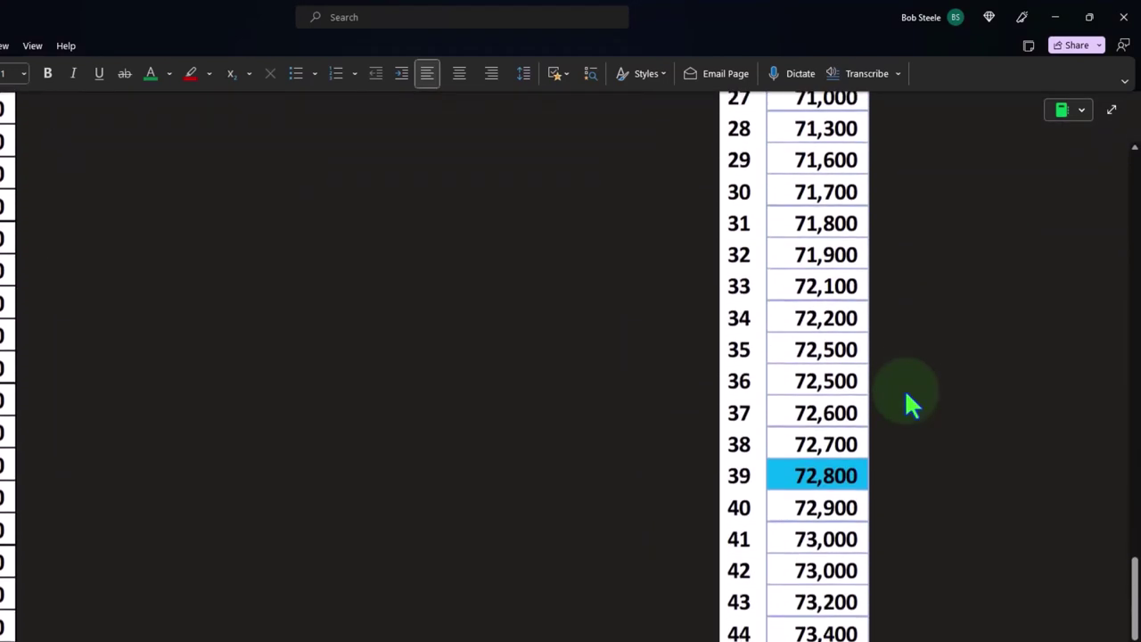
scroll(905, 389, down, 5)
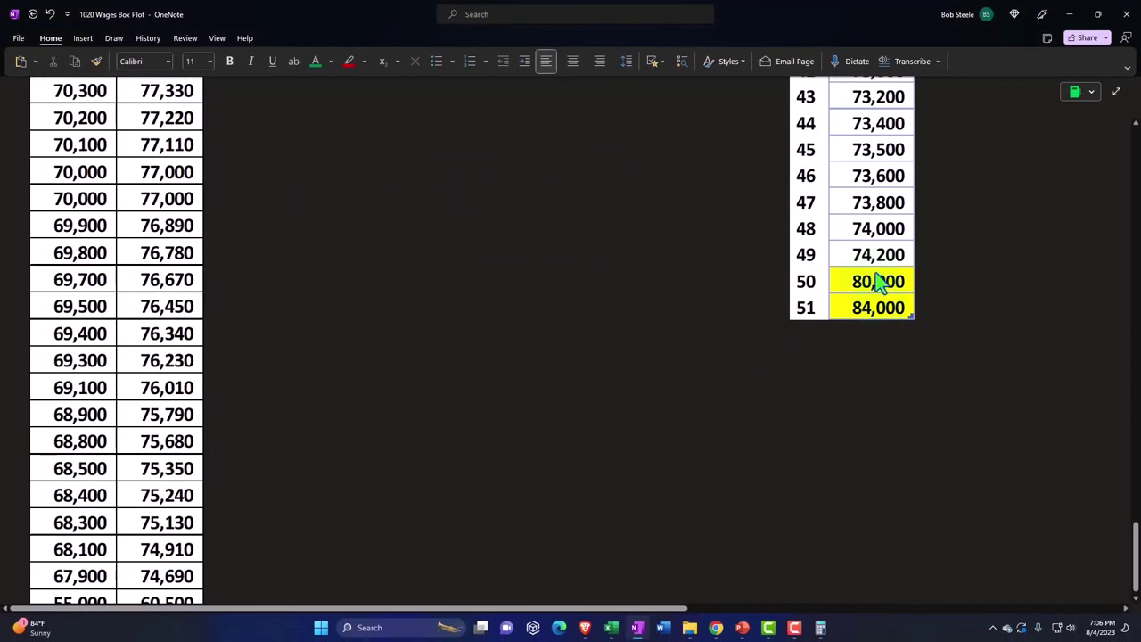
scroll(446, 272, up, 12)
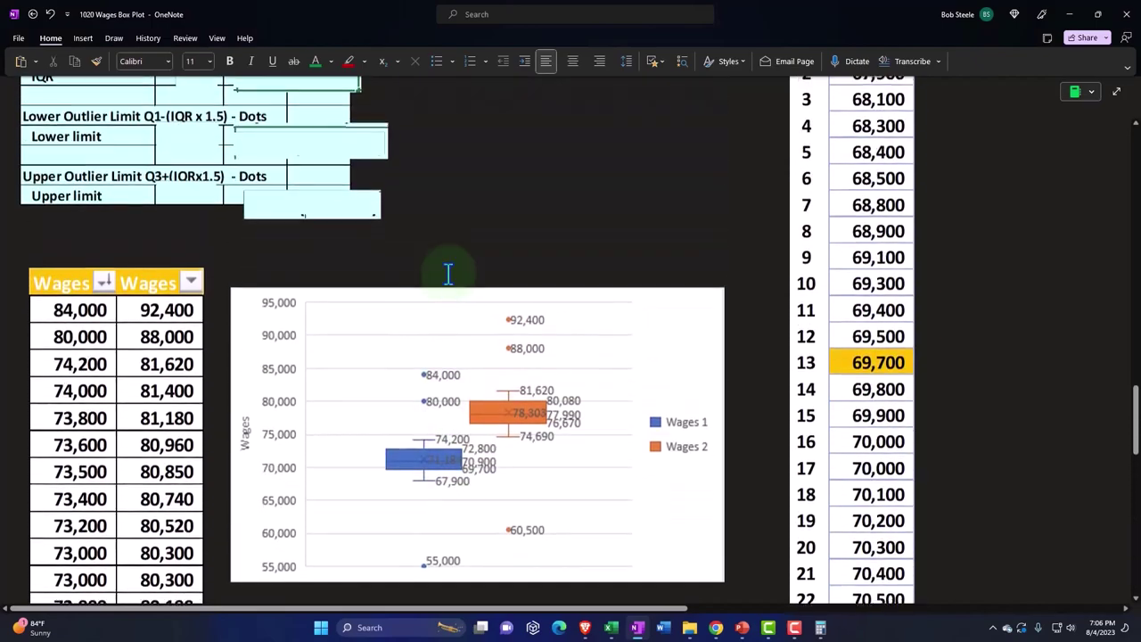
scroll(449, 275, up, 8)
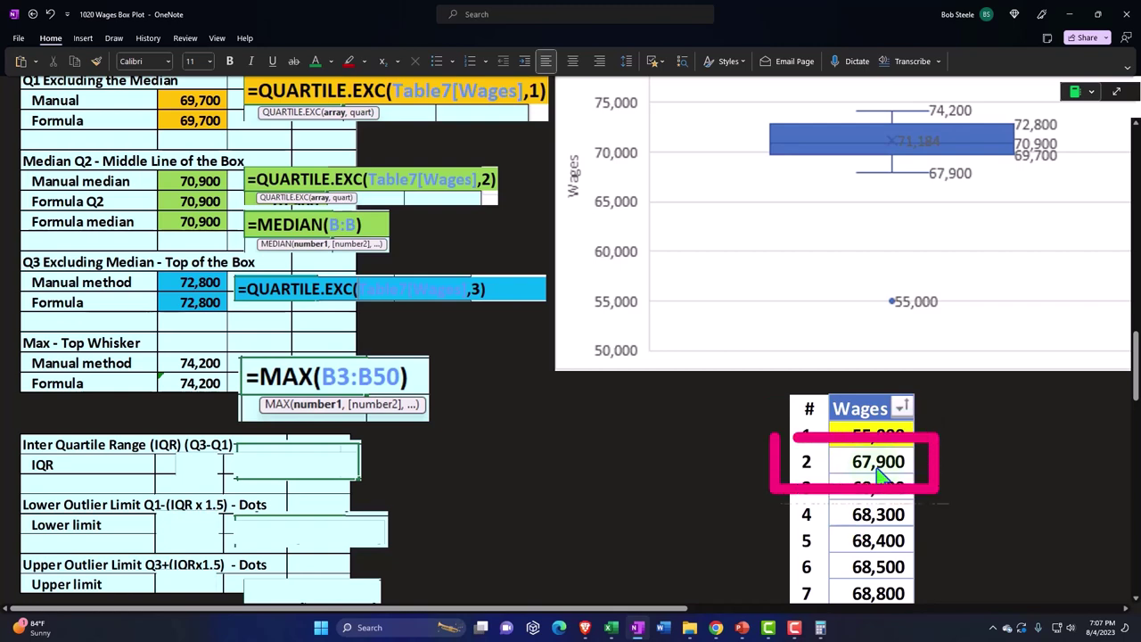
scroll(878, 474, up, 2)
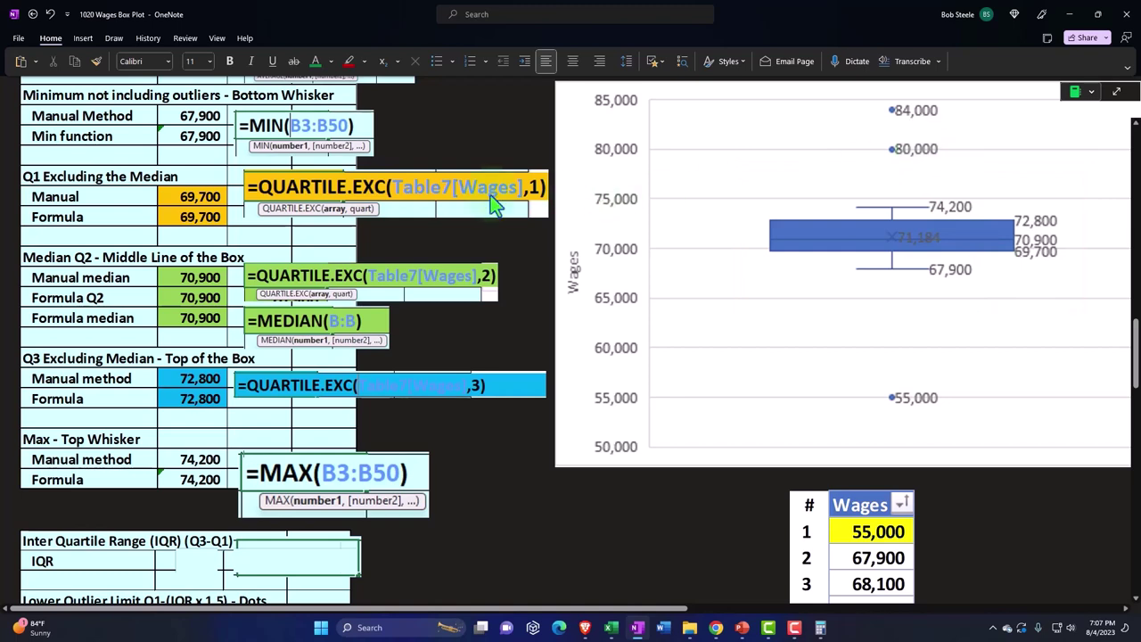
scroll(495, 204, down, 3)
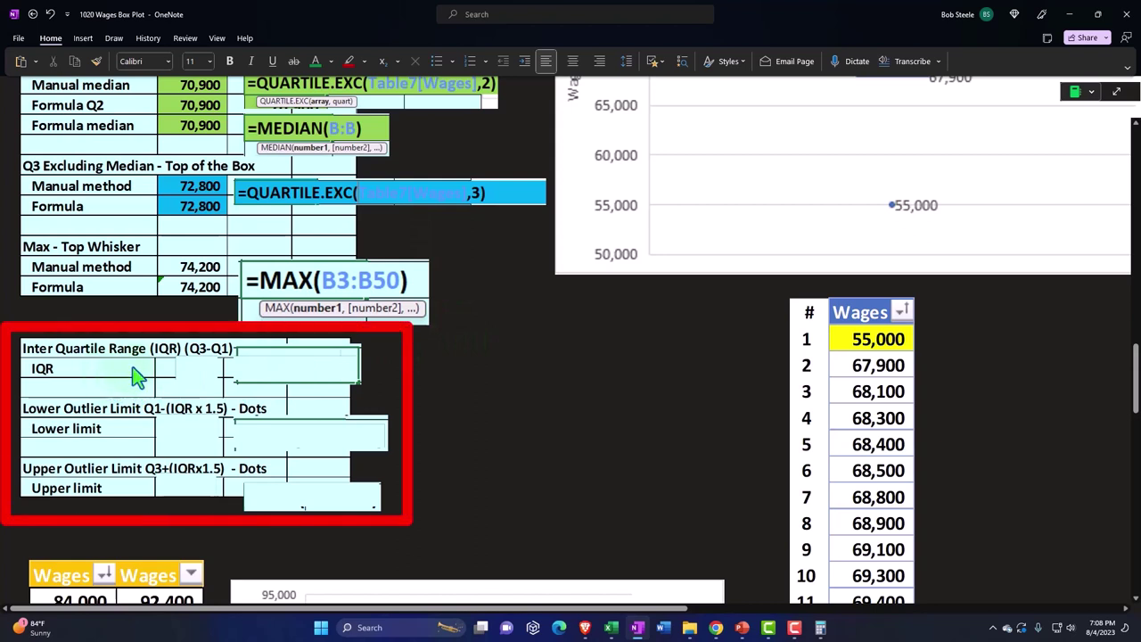
Fill the IQR row with 3,100 and its =E19-E10 formula.
click(204, 381)
text(3,100)
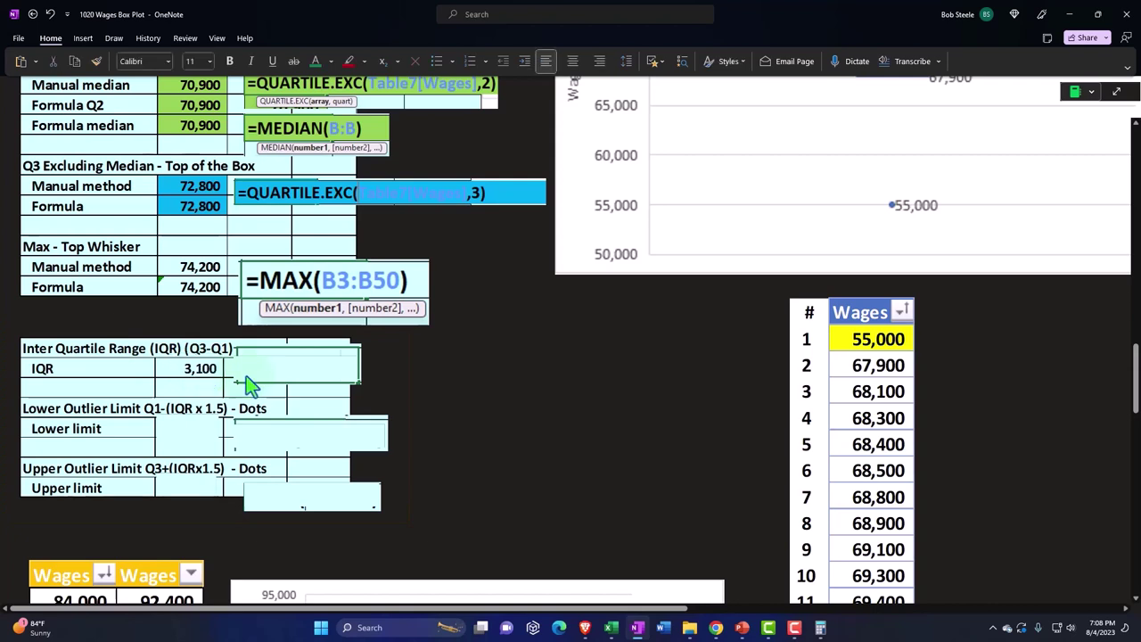
click(252, 382)
key(ctrl+v)
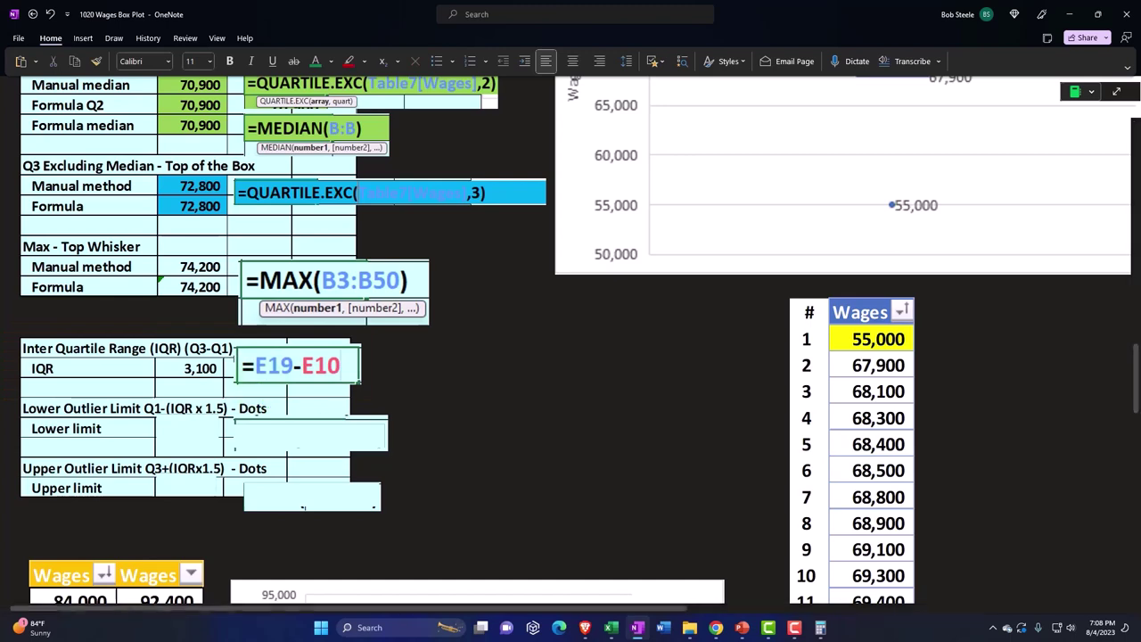
Verify the IQR in Windows Calculator by computing 72800 - 69700 = 3,100.
drag(1140, 234, 606, 261)
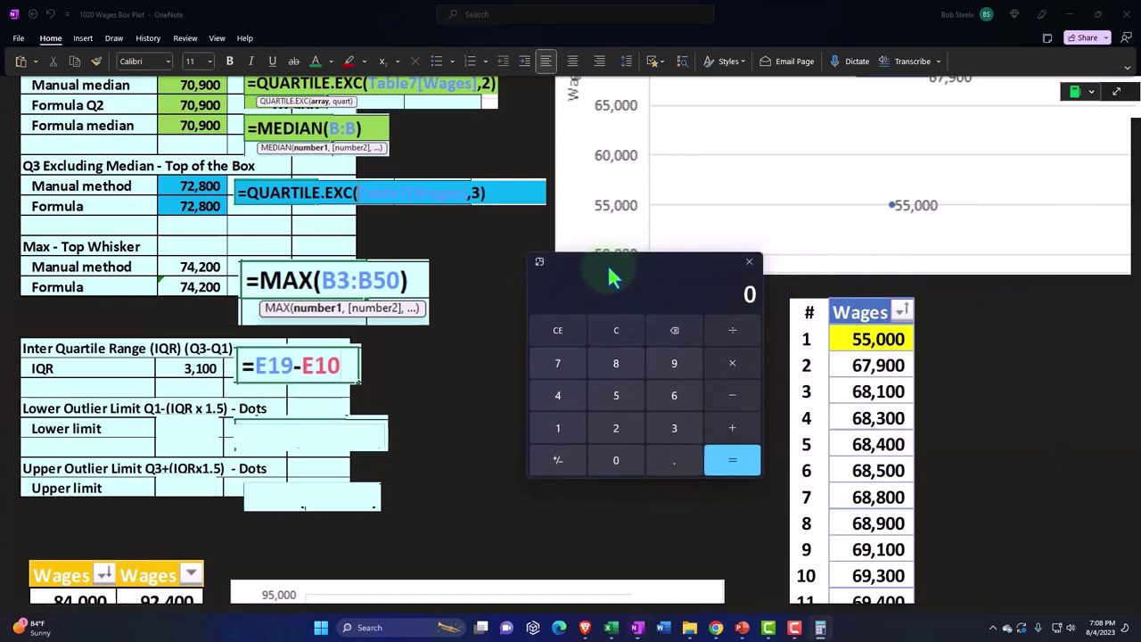
scroll(911, 210, up, 1)
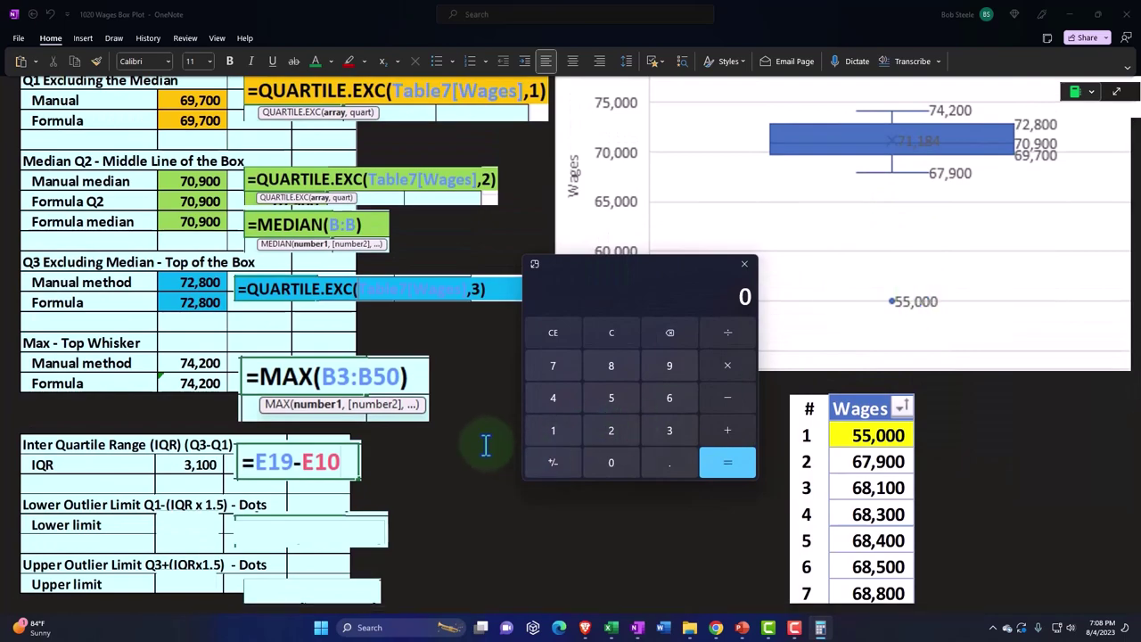
scroll(486, 446, up, 2)
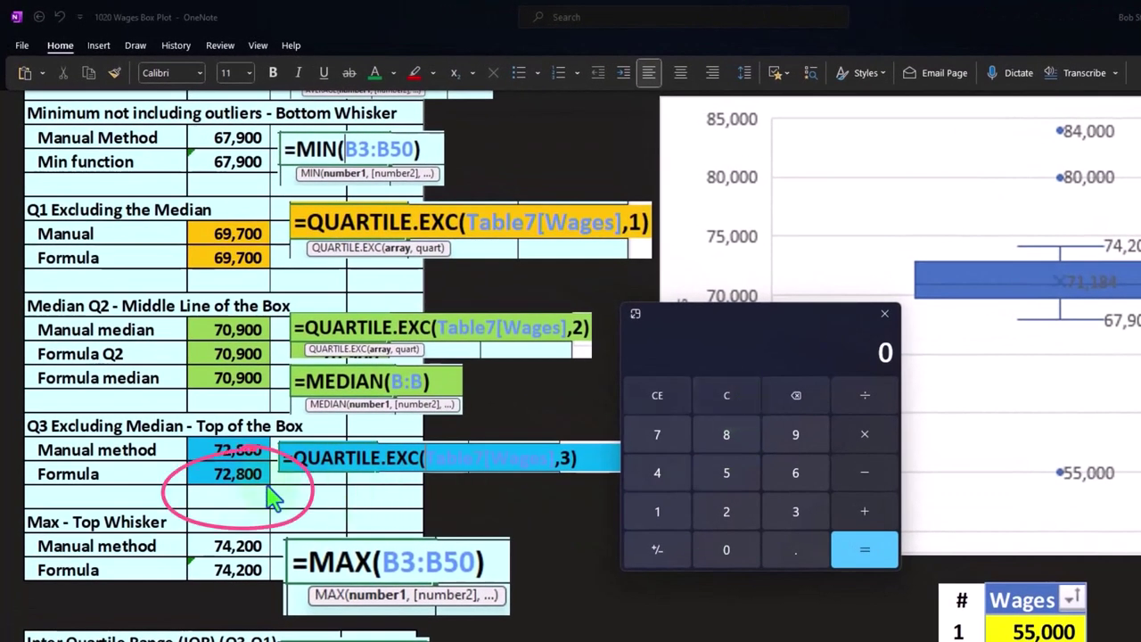
text(72800)
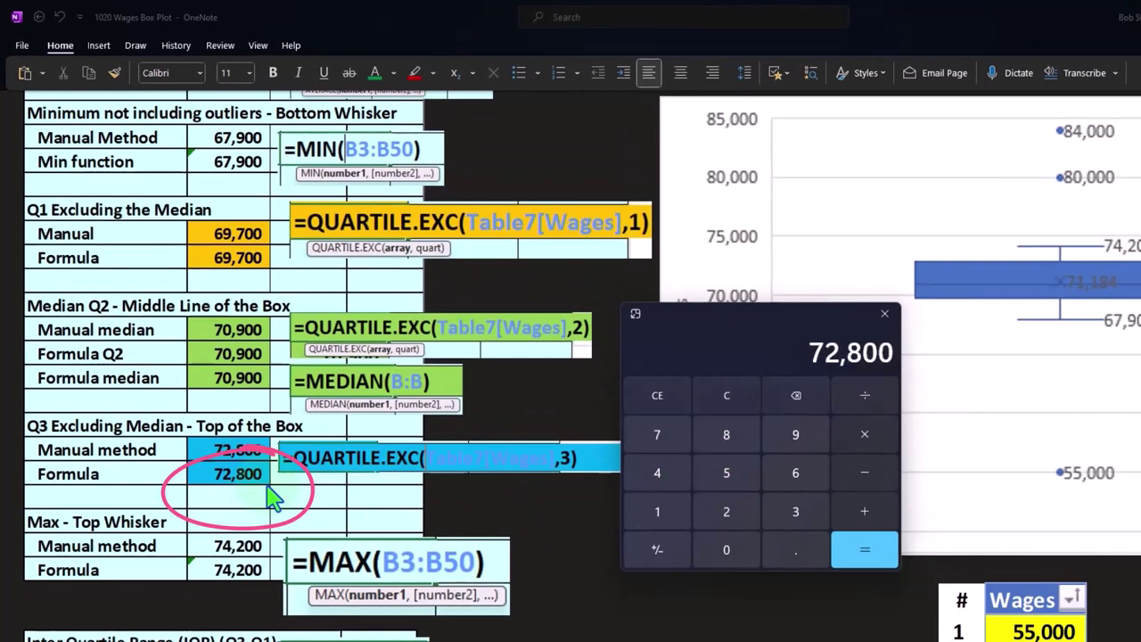
text(69)
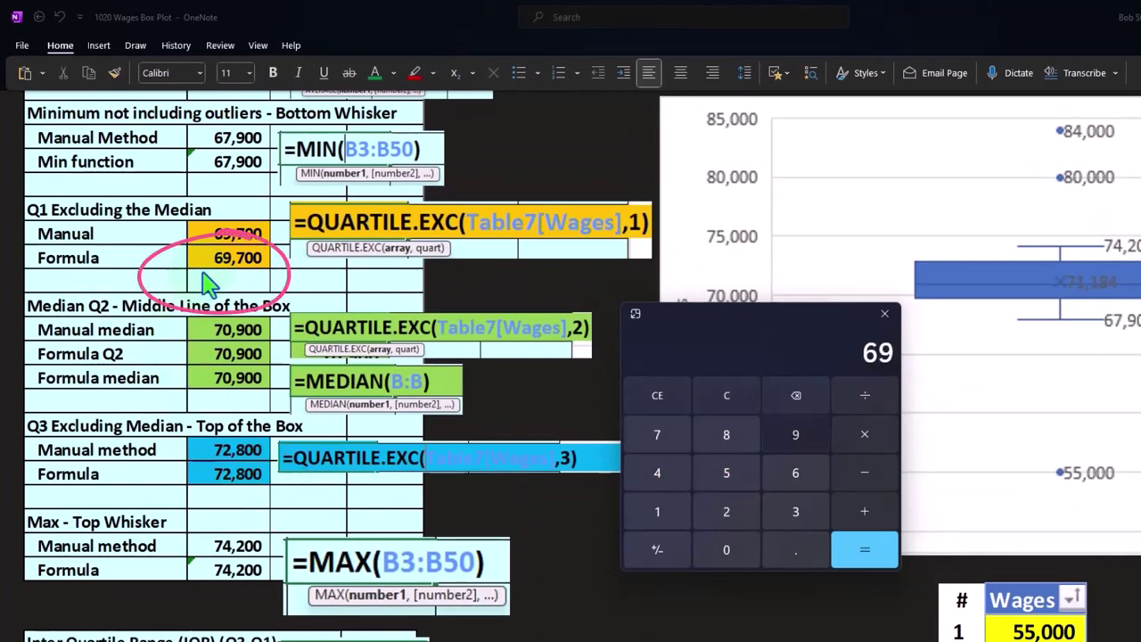
text(700)
key(Return)
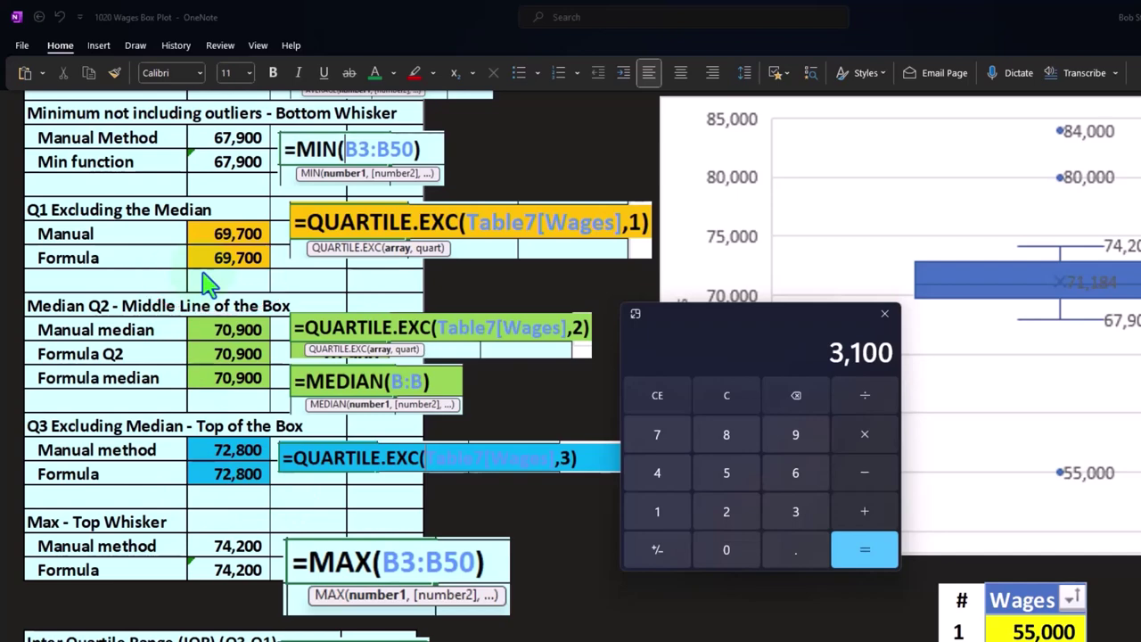
scroll(203, 281, down, 3)
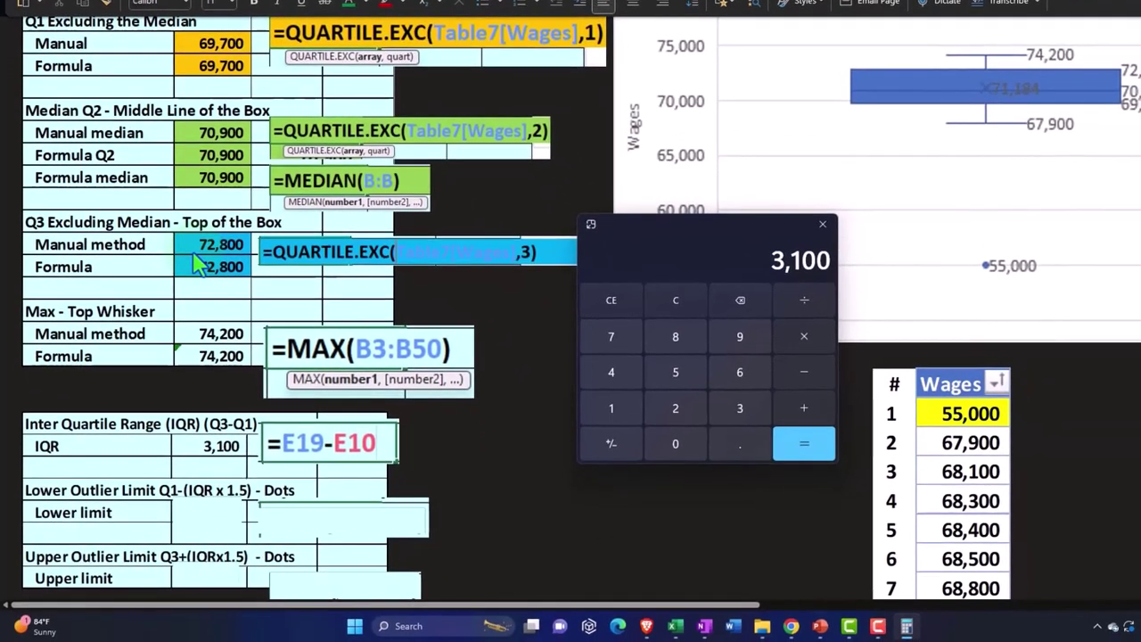
scroll(199, 265, down, 2)
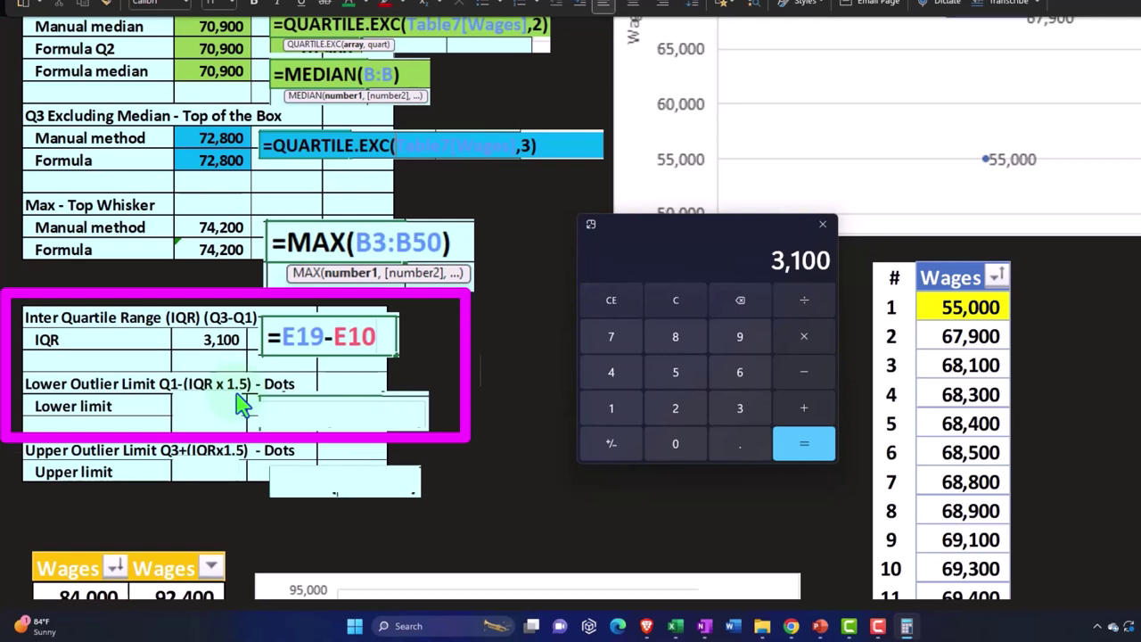
Fill the Lower limit with 65,050 and check it in Calculator: 3100*1.5, then -69700.
click(229, 421)
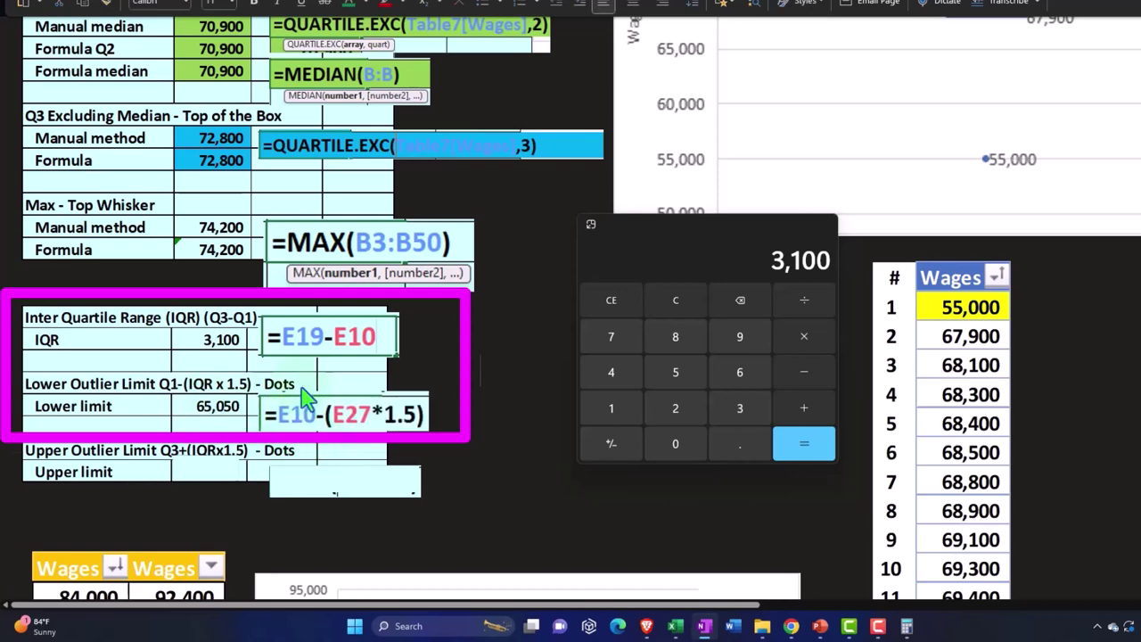
scroll(304, 397, up, 5)
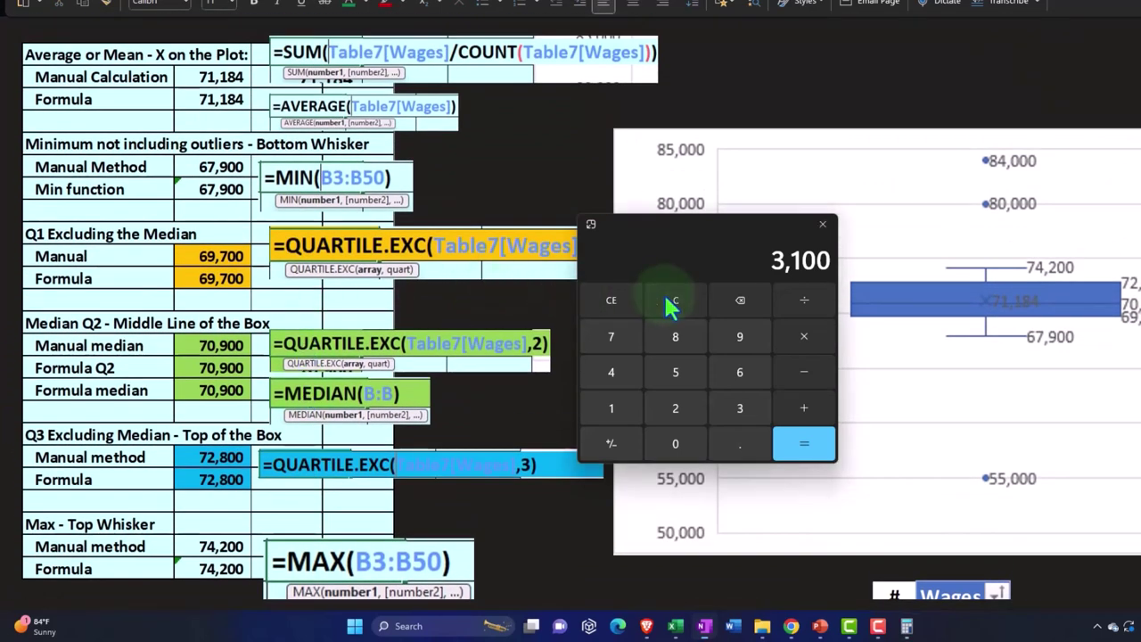
click(670, 300)
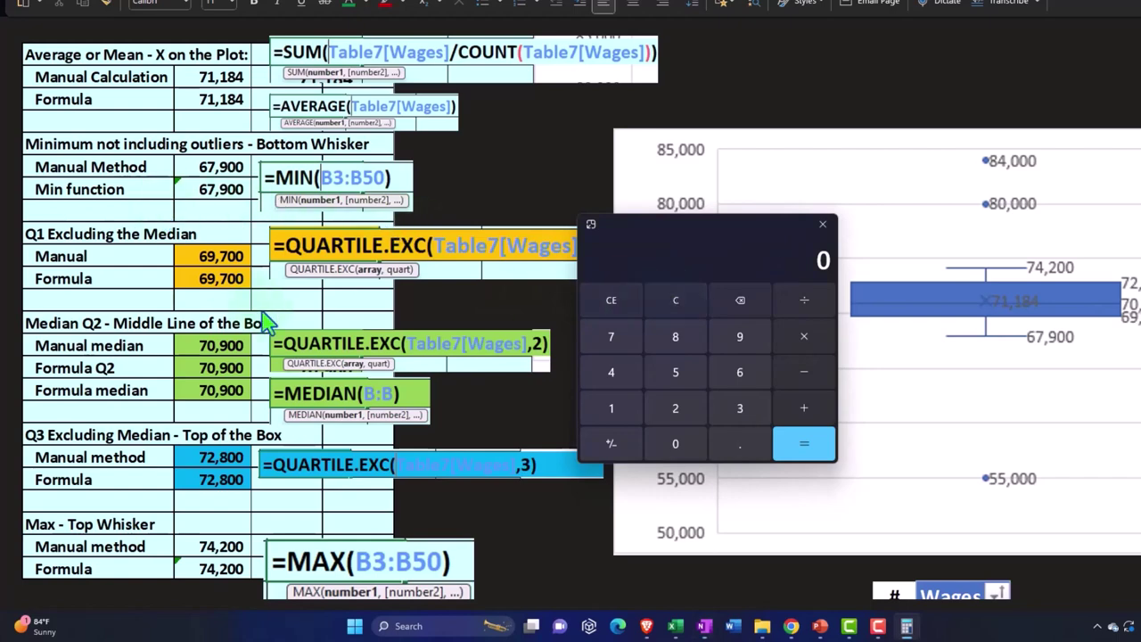
scroll(268, 324, down, 5)
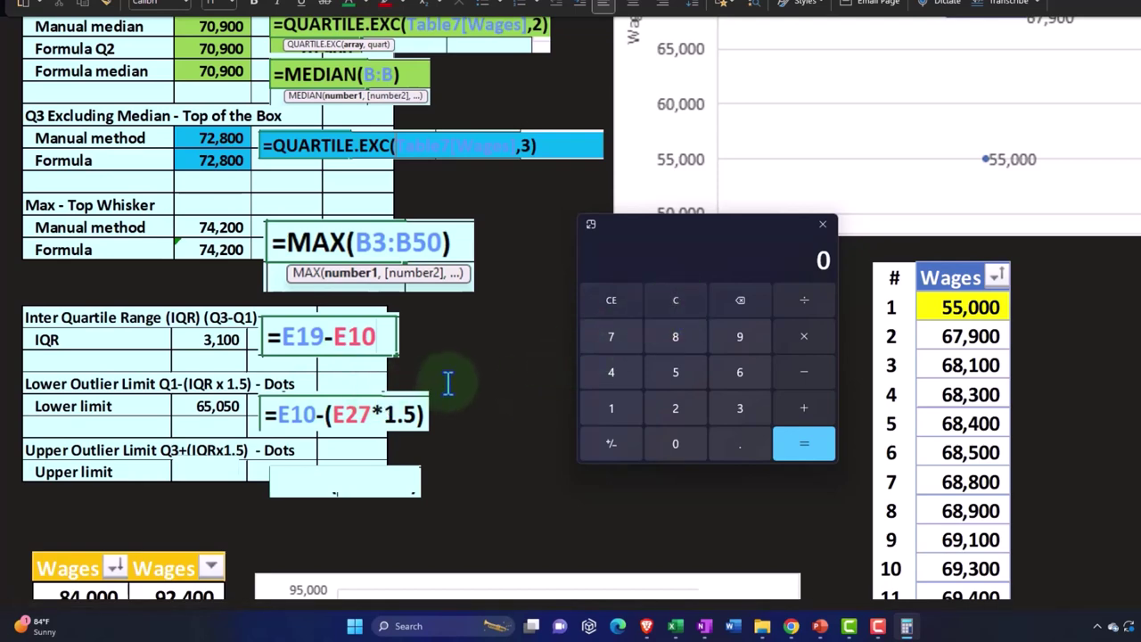
text(3100)
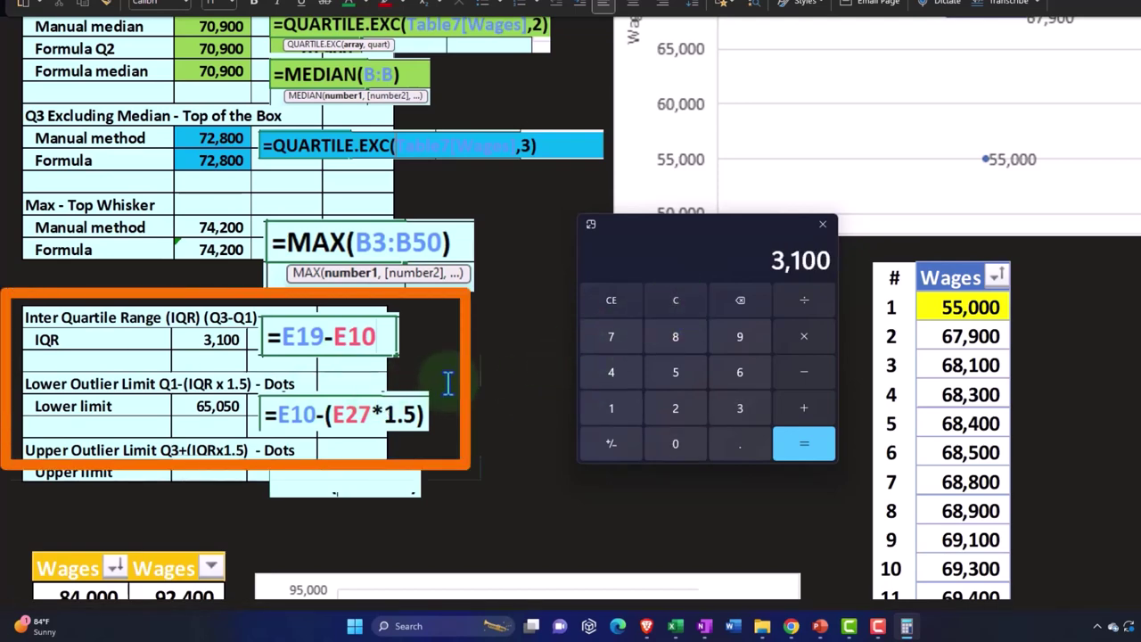
text(*1.5)
key(Return)
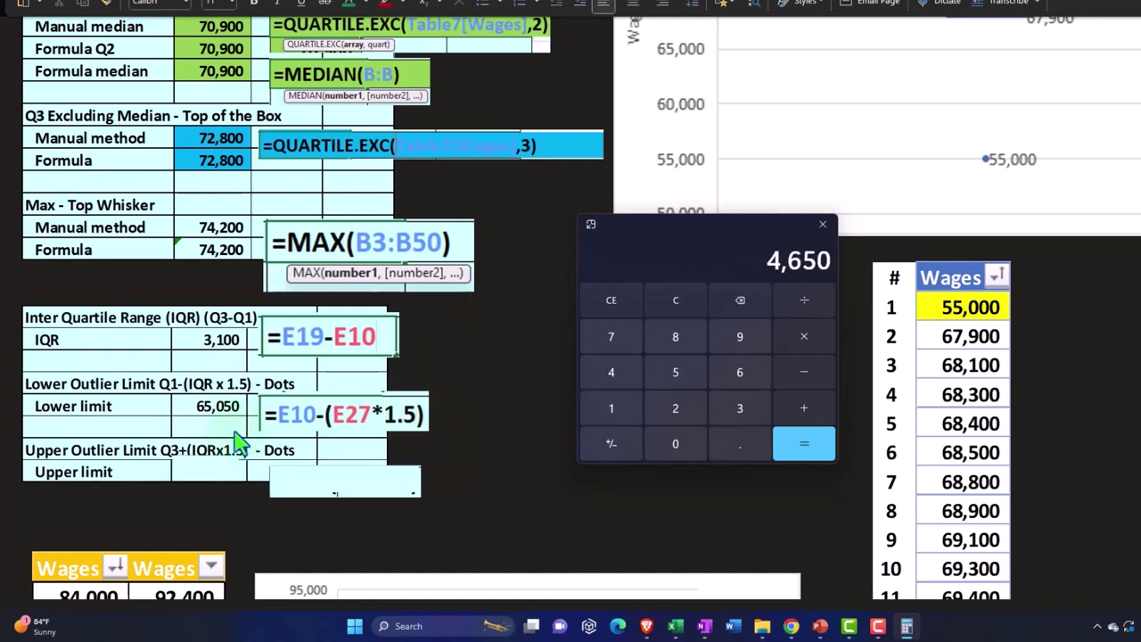
scroll(239, 439, up, 6)
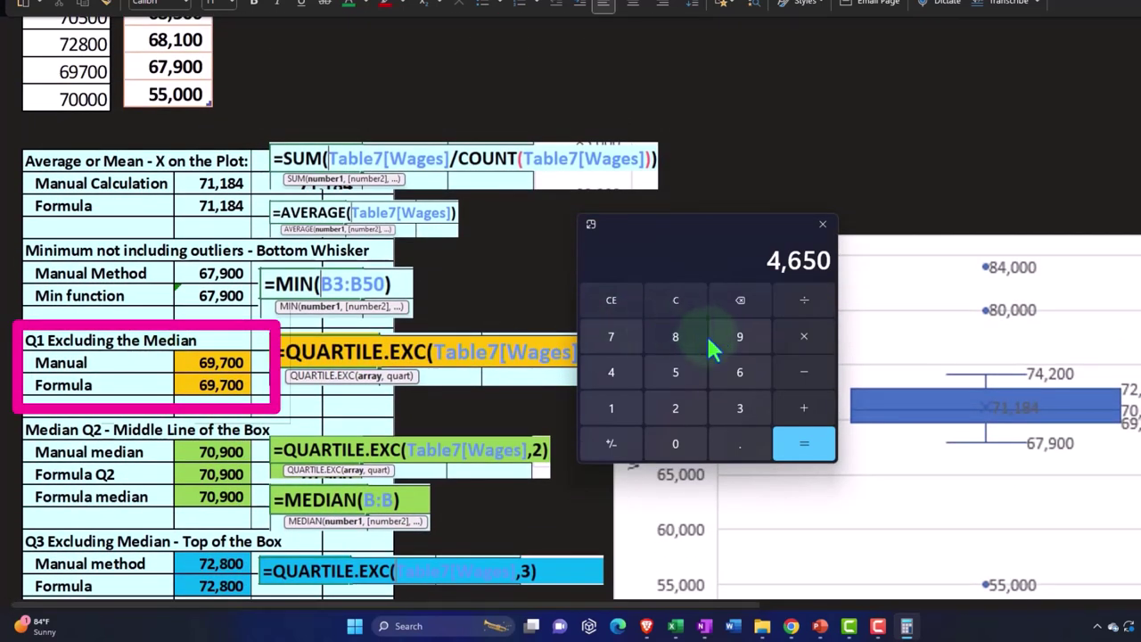
text(-69700)
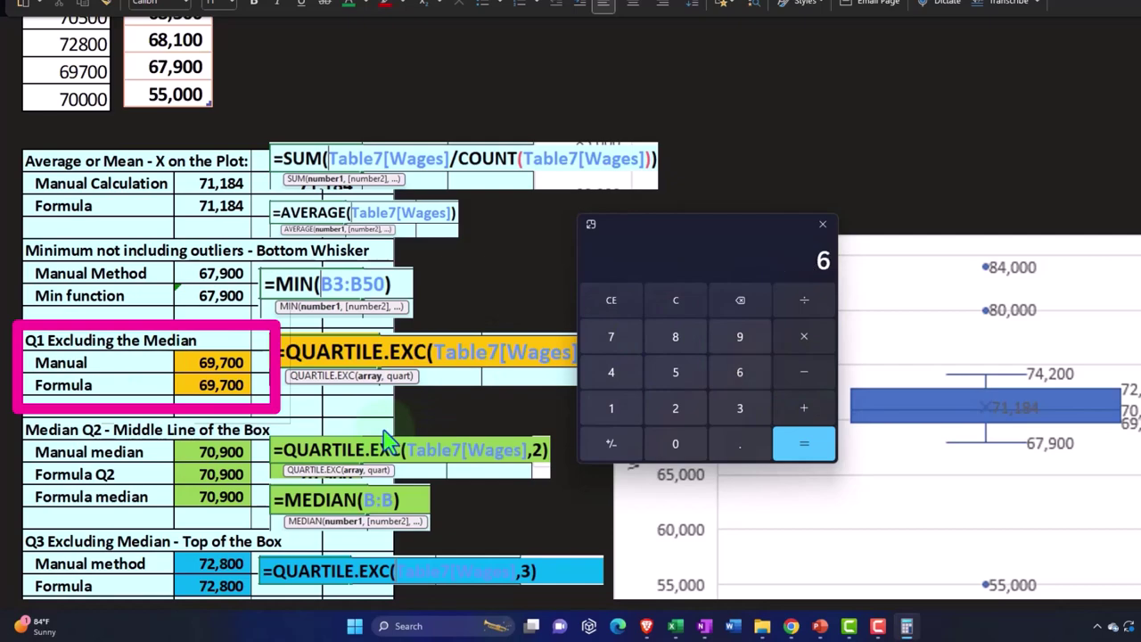
key(Return)
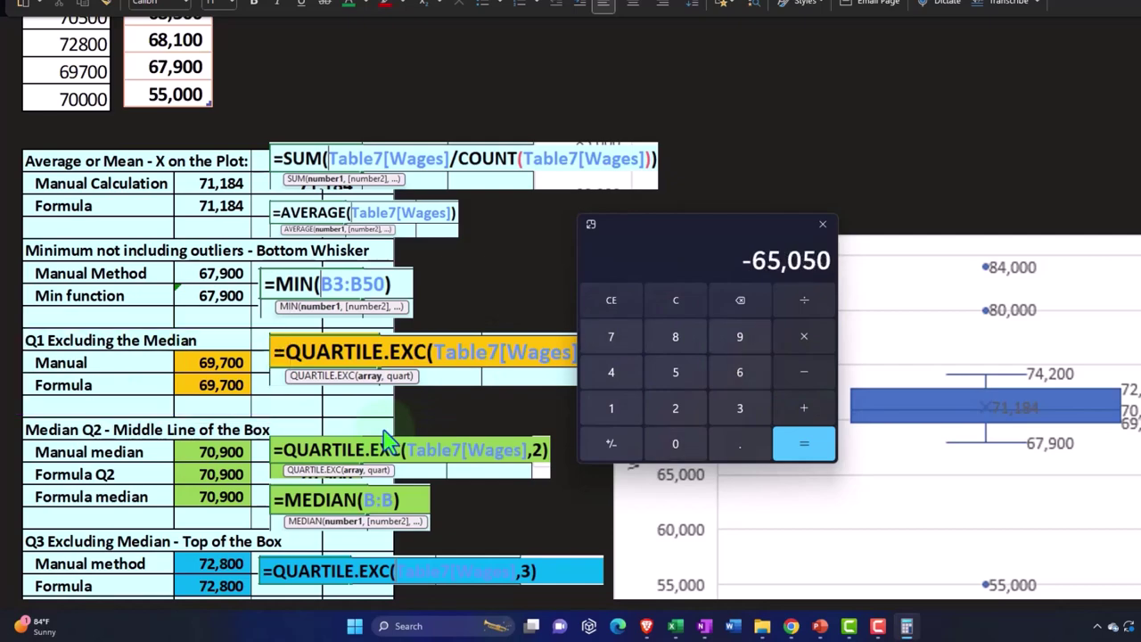
Move the Calculator window to the centre so the Wages table is visible.
scroll(385, 437, down, 8)
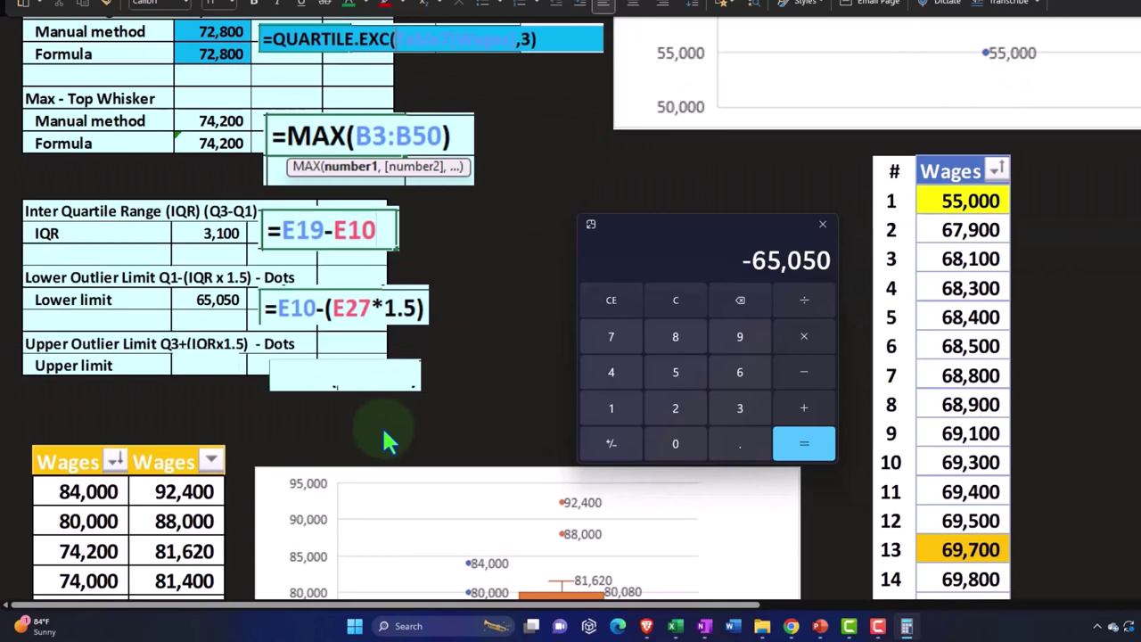
scroll(383, 430, up, 2)
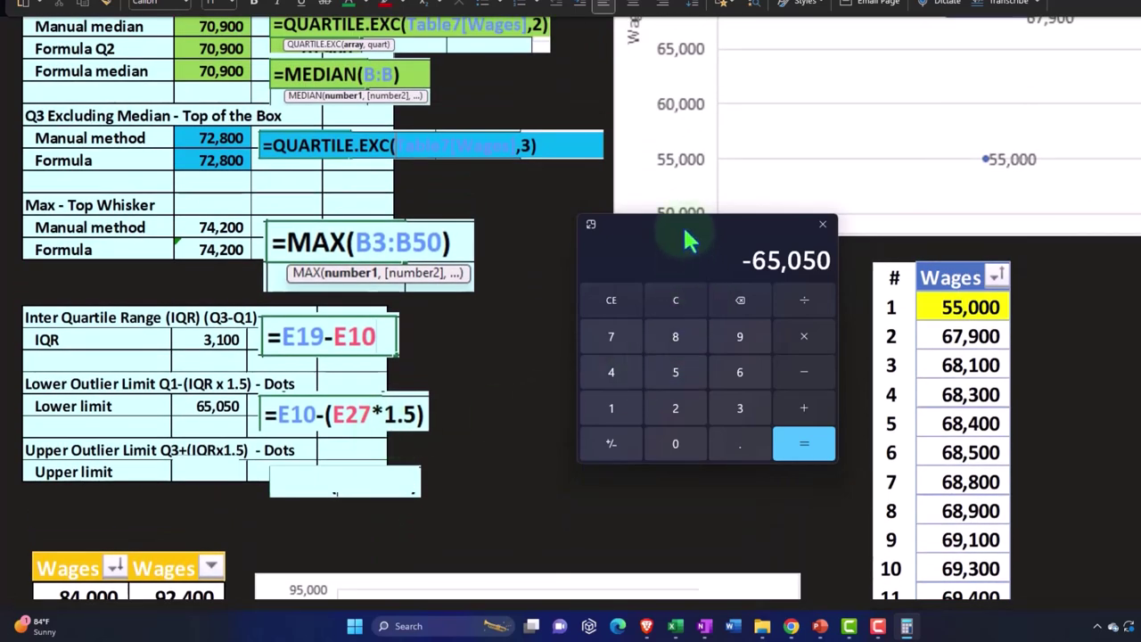
drag(683, 228, 1035, 392)
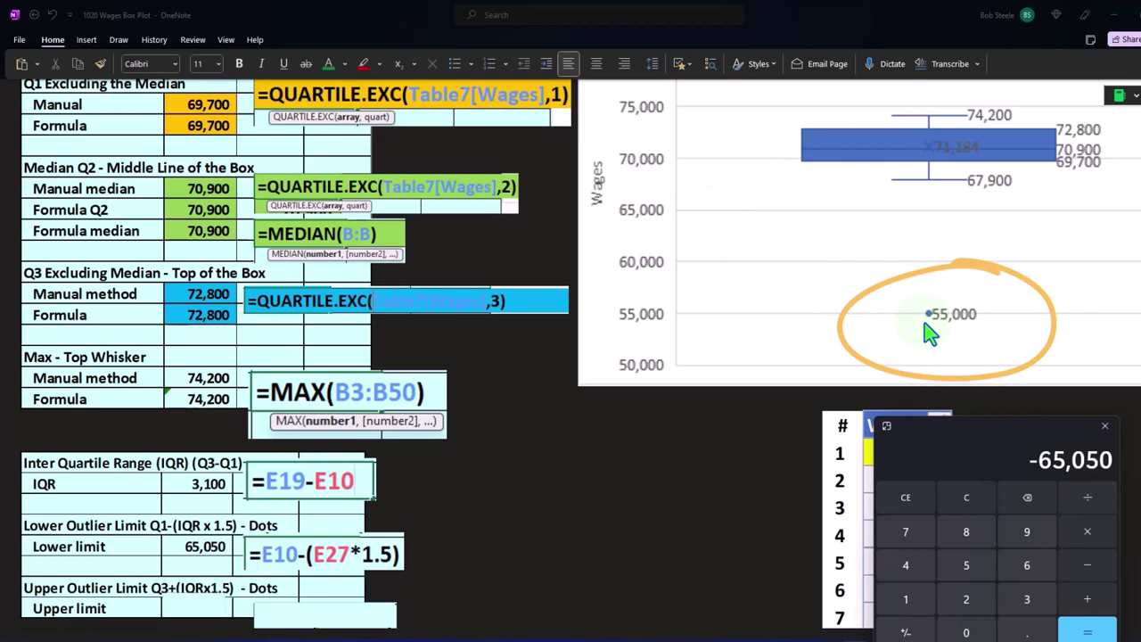
scroll(678, 348, down, 4)
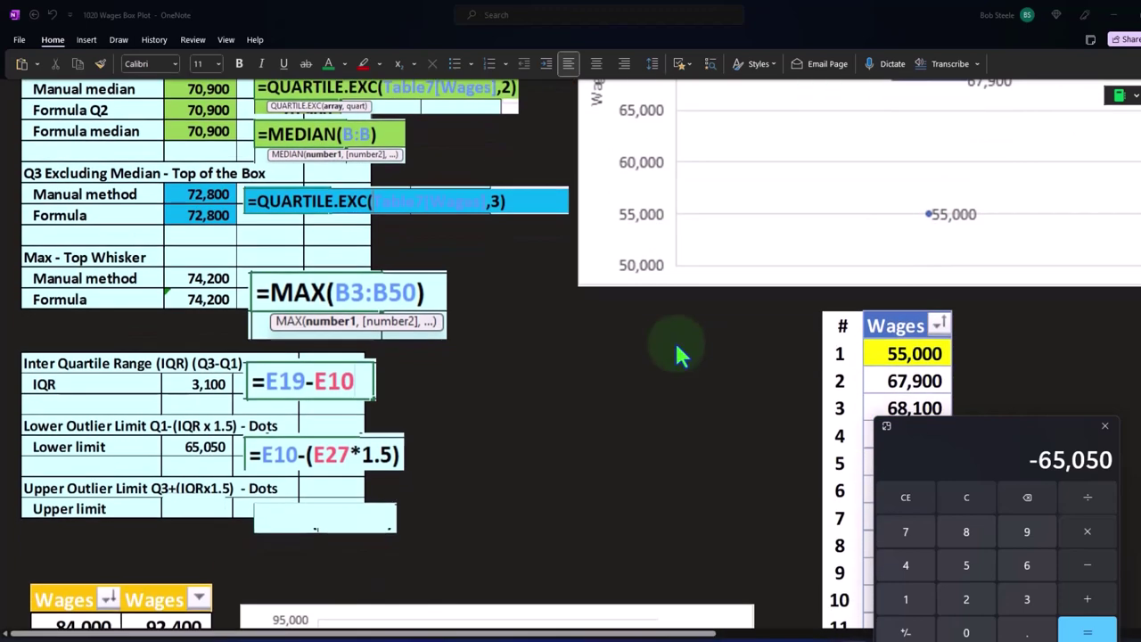
drag(988, 434, 612, 234)
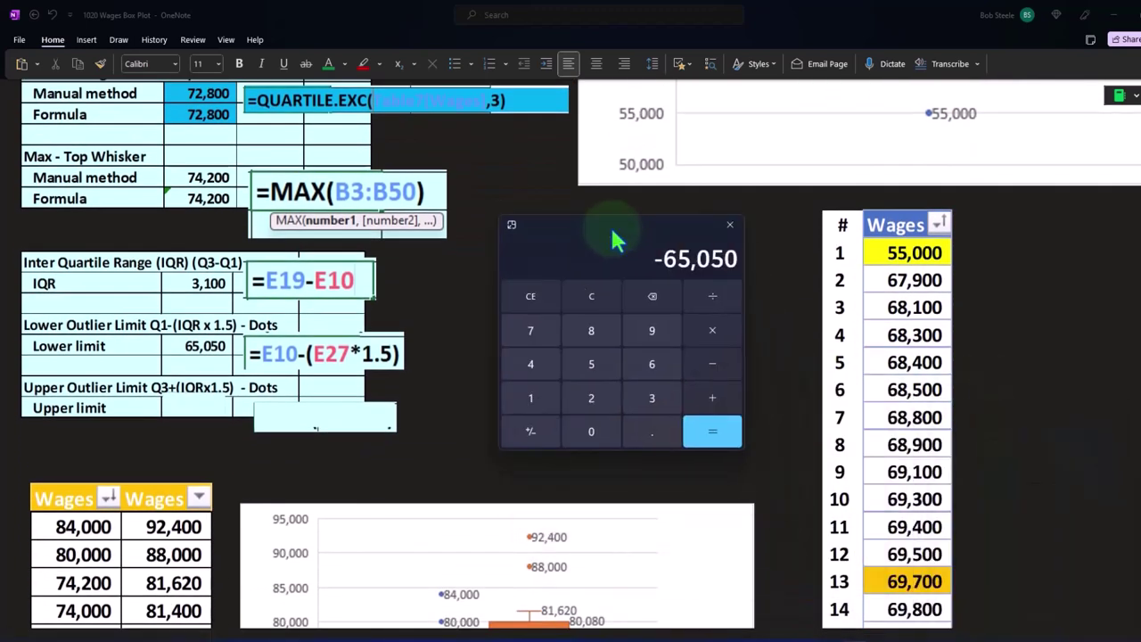
Enter 77,450 in the Upper limit cell.
click(346, 428)
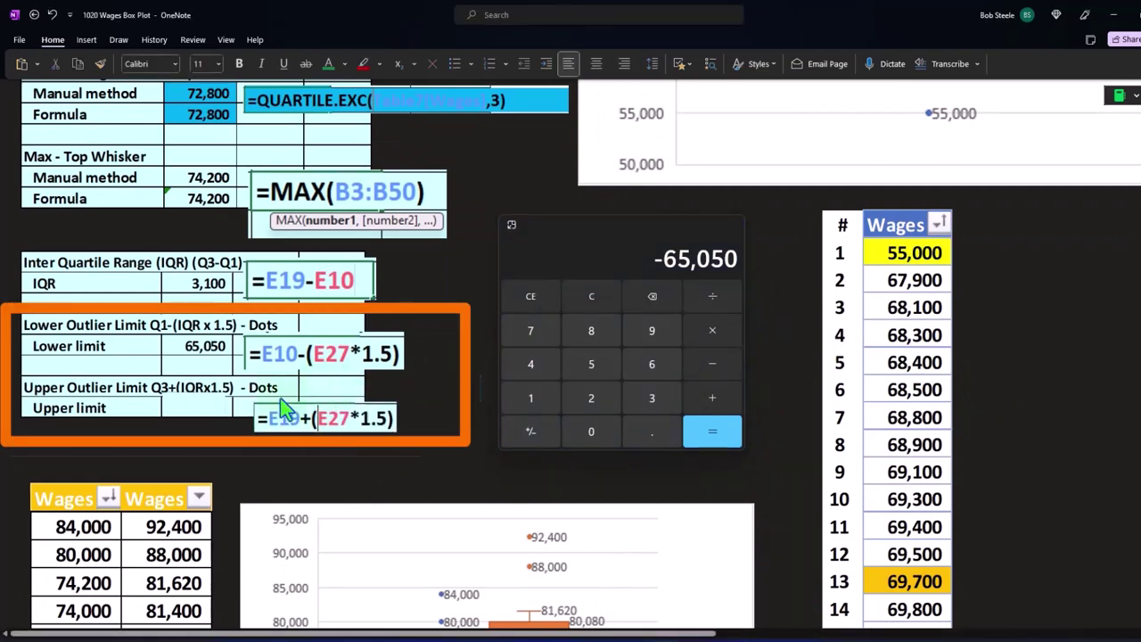
click(196, 417)
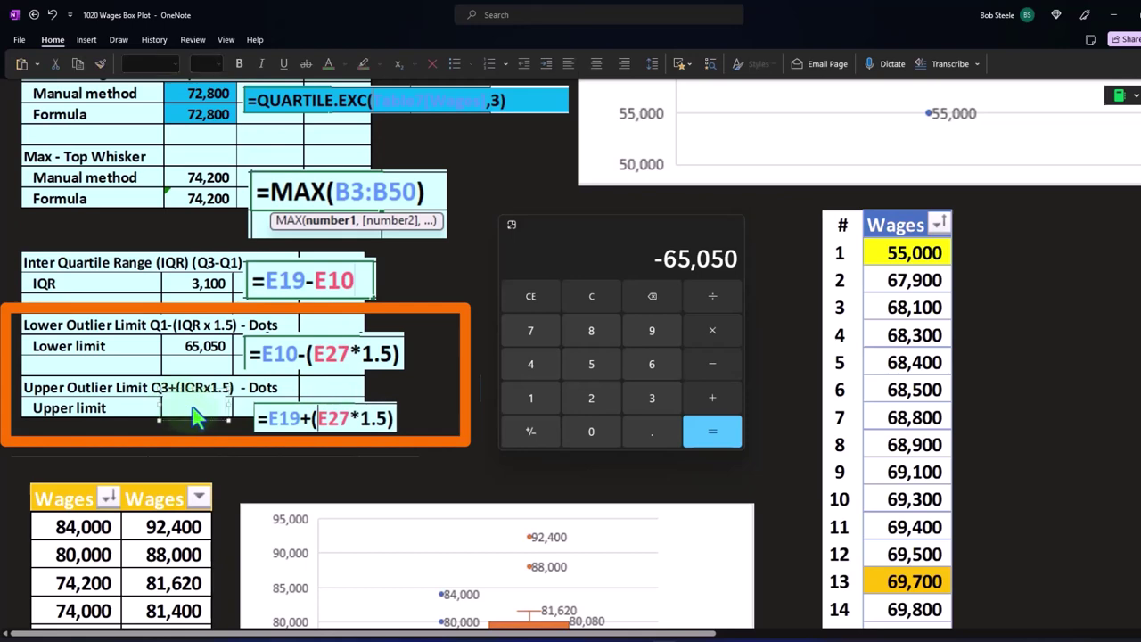
text(77,450)
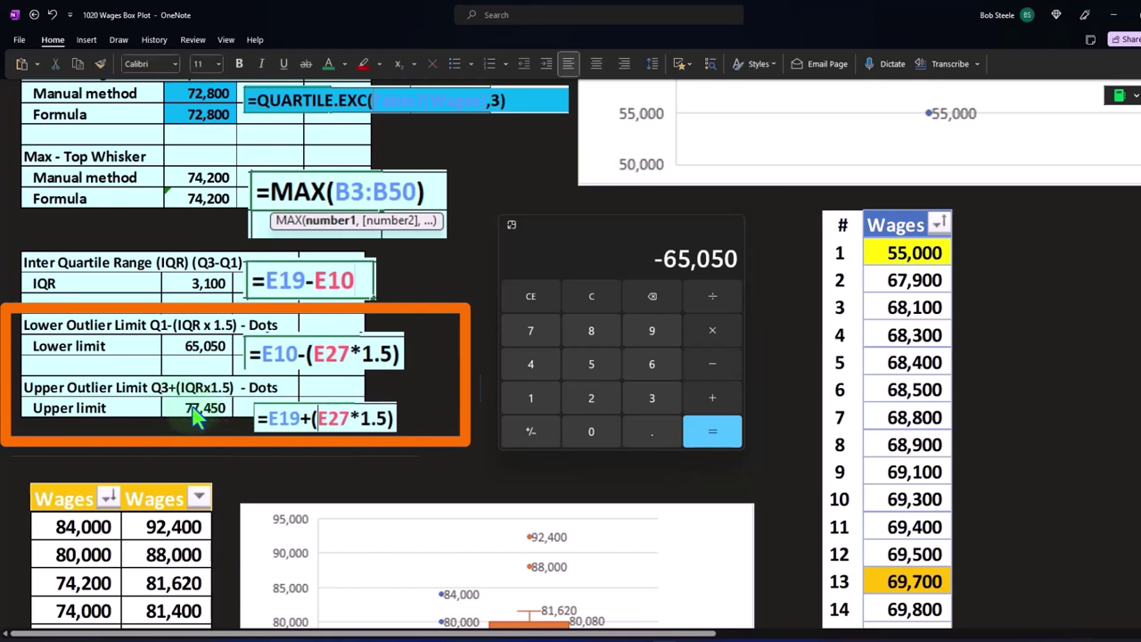
Confirm the upper limit in Calculator: 3100*1.5, then +72800 gives 77,450.
click(588, 297)
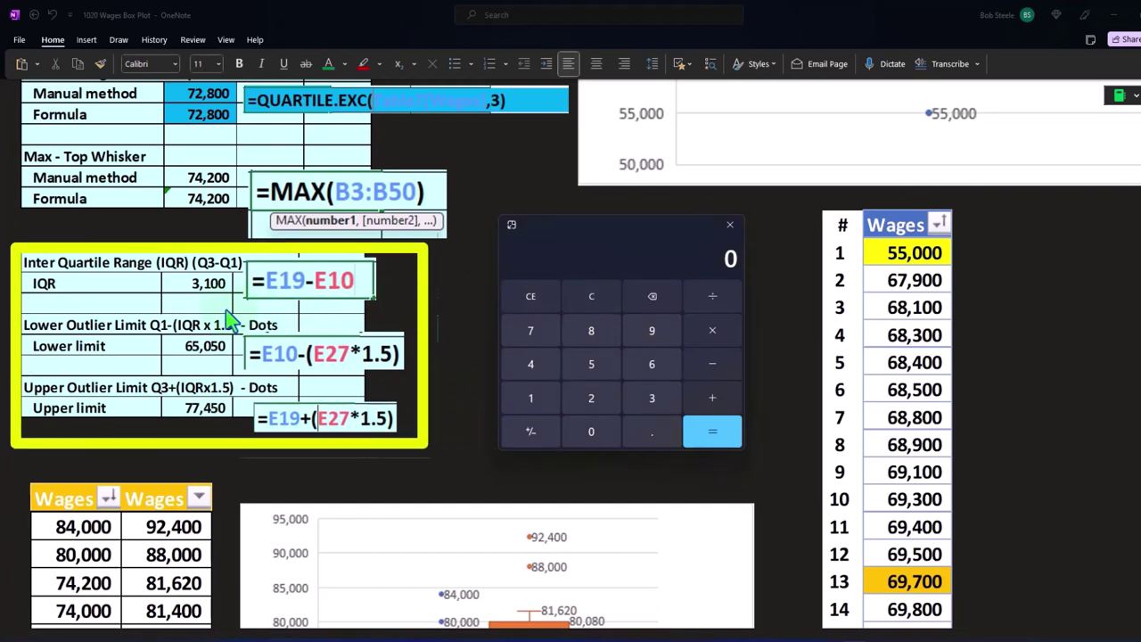
text(3)
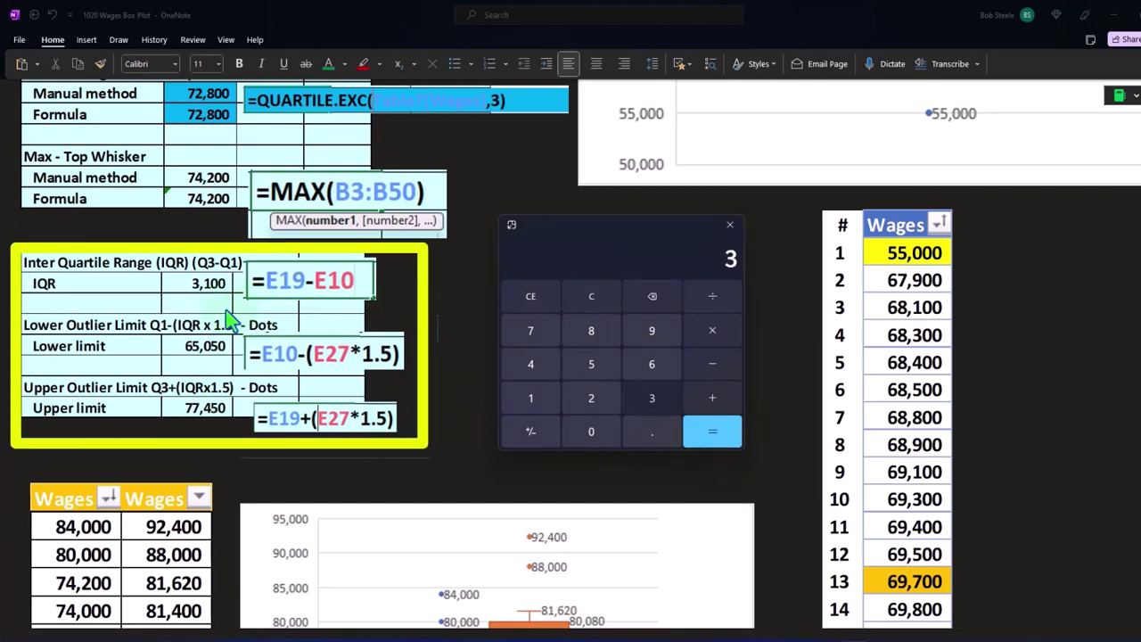
text(100*1.5)
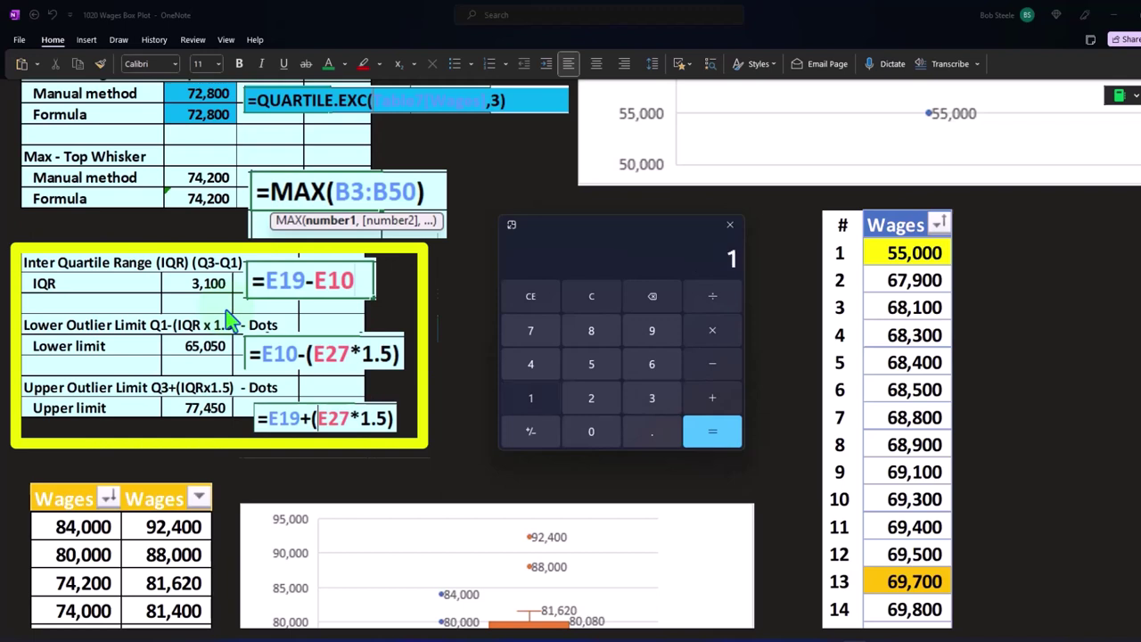
key(Return)
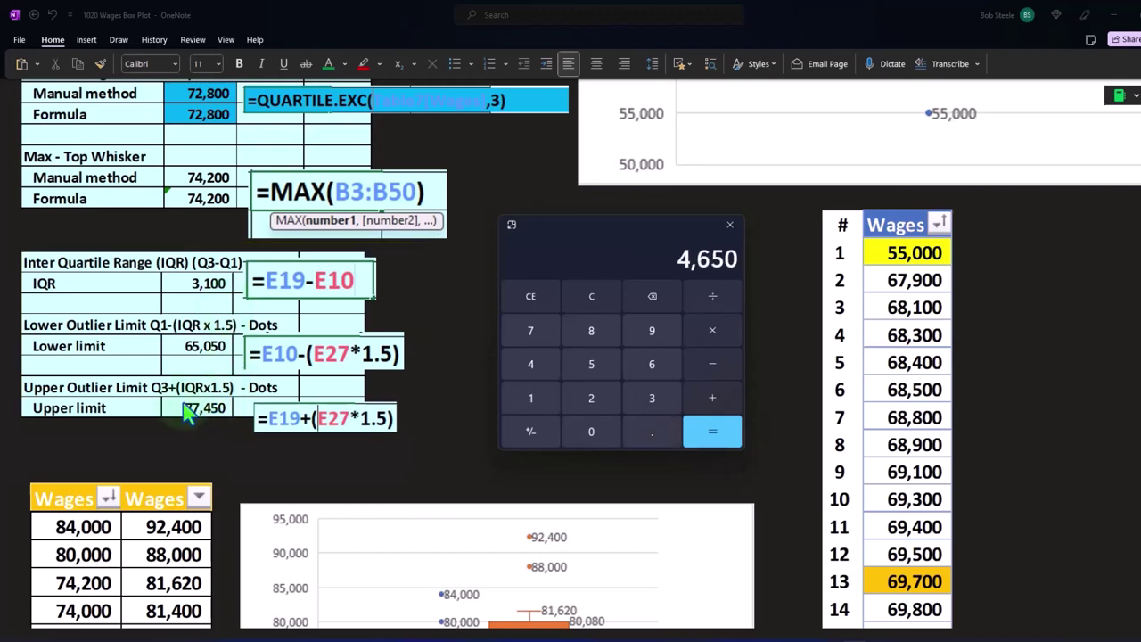
scroll(191, 416, up, 10)
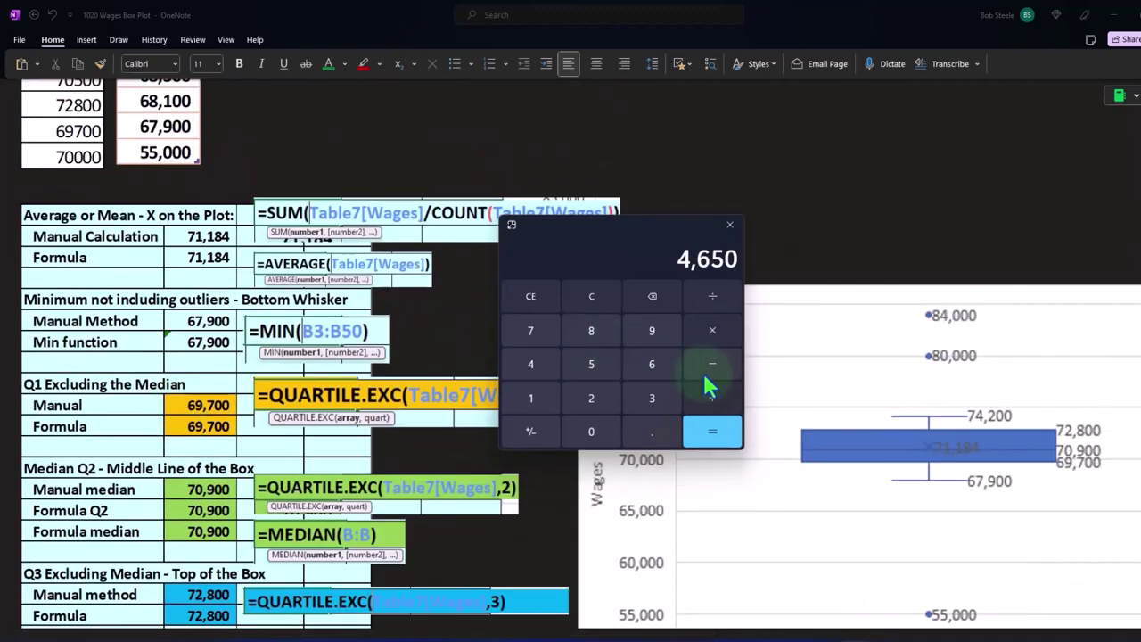
scroll(161, 421, down, 4)
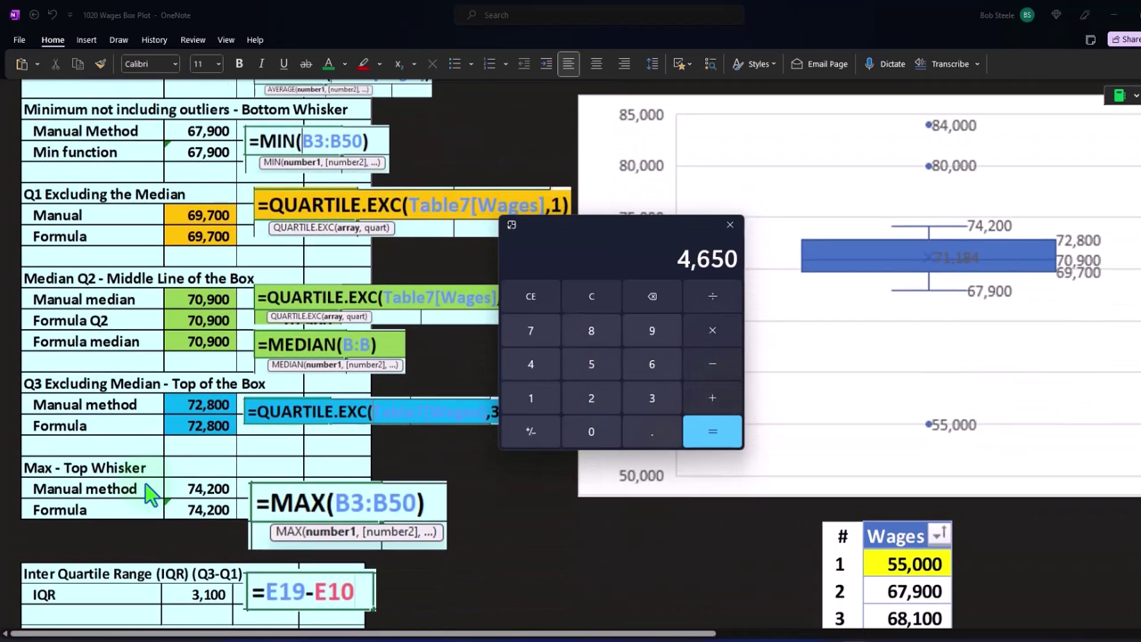
text(+72800)
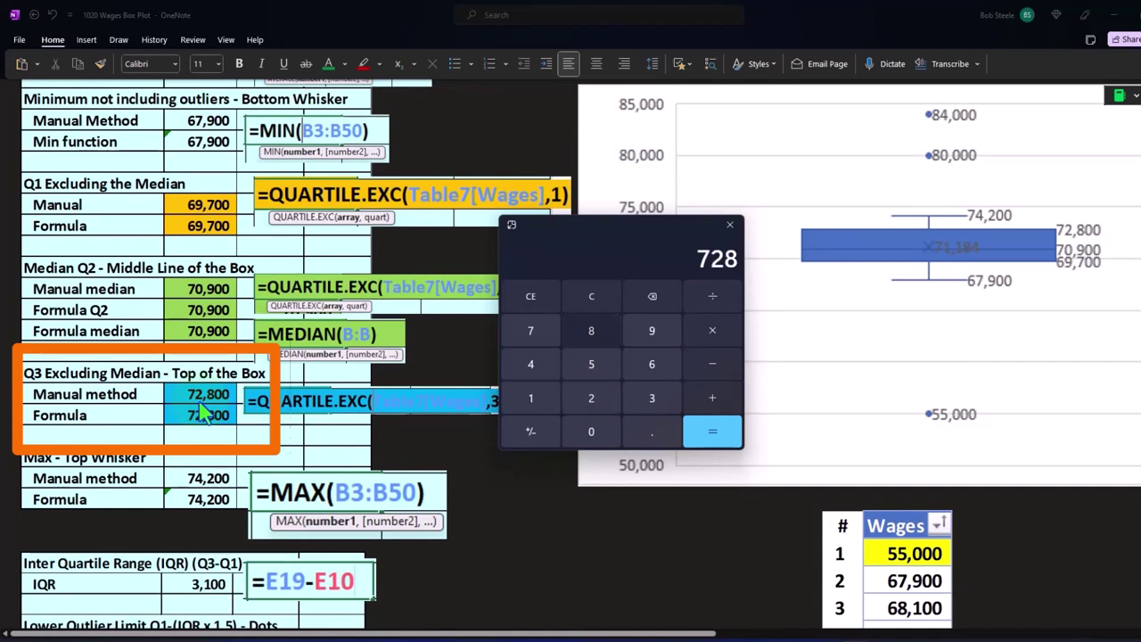
key(Return)
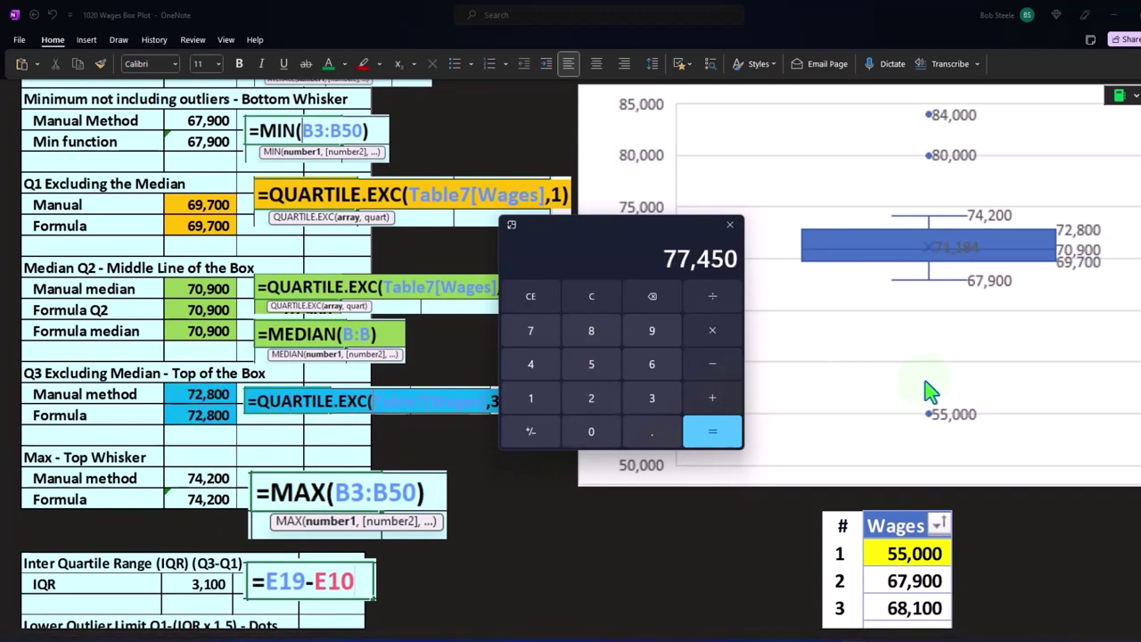
scroll(923, 392, down, 6)
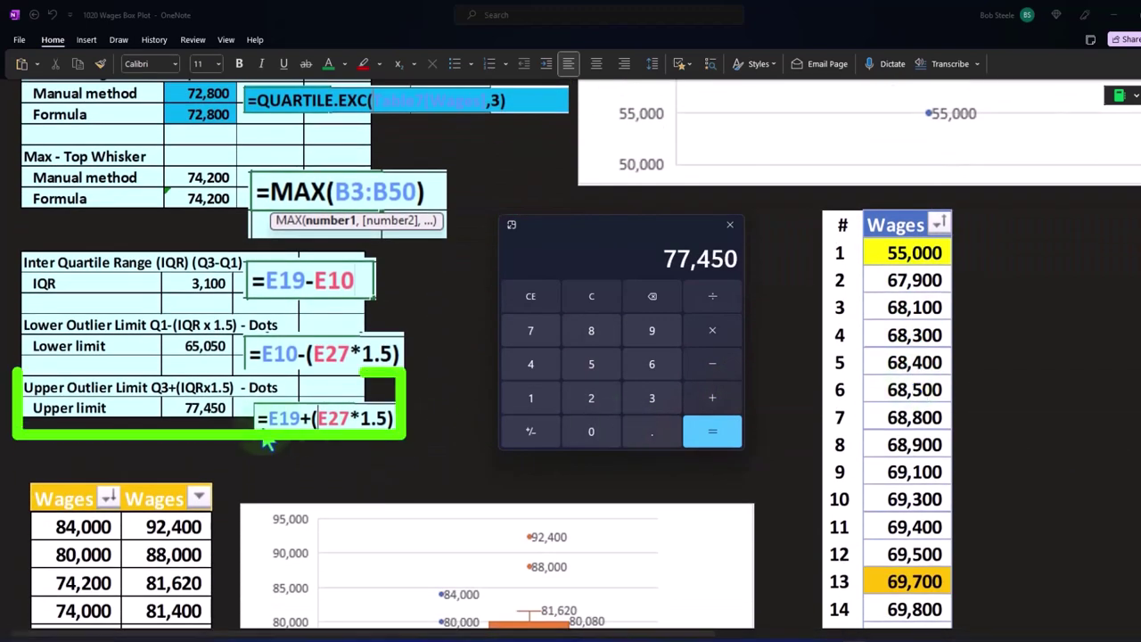
Circle the 84,000, 80,000 and 55,000 outlier dots and box rows 50–51.
scroll(902, 517, up, 6)
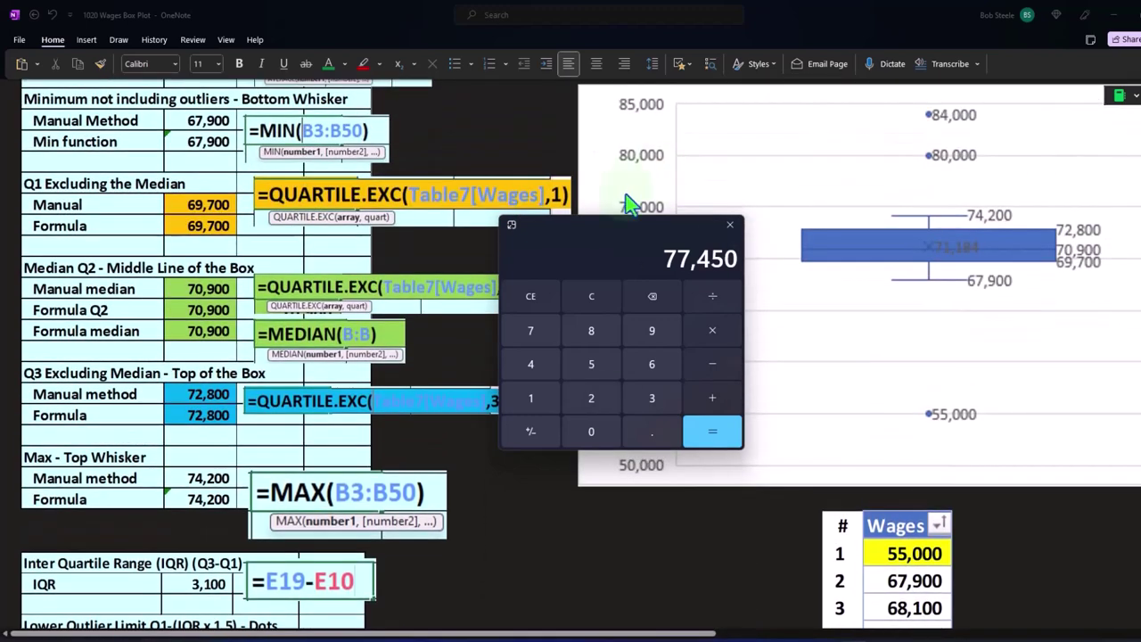
drag(636, 231, 453, 249)
drag(731, 127, 660, 223)
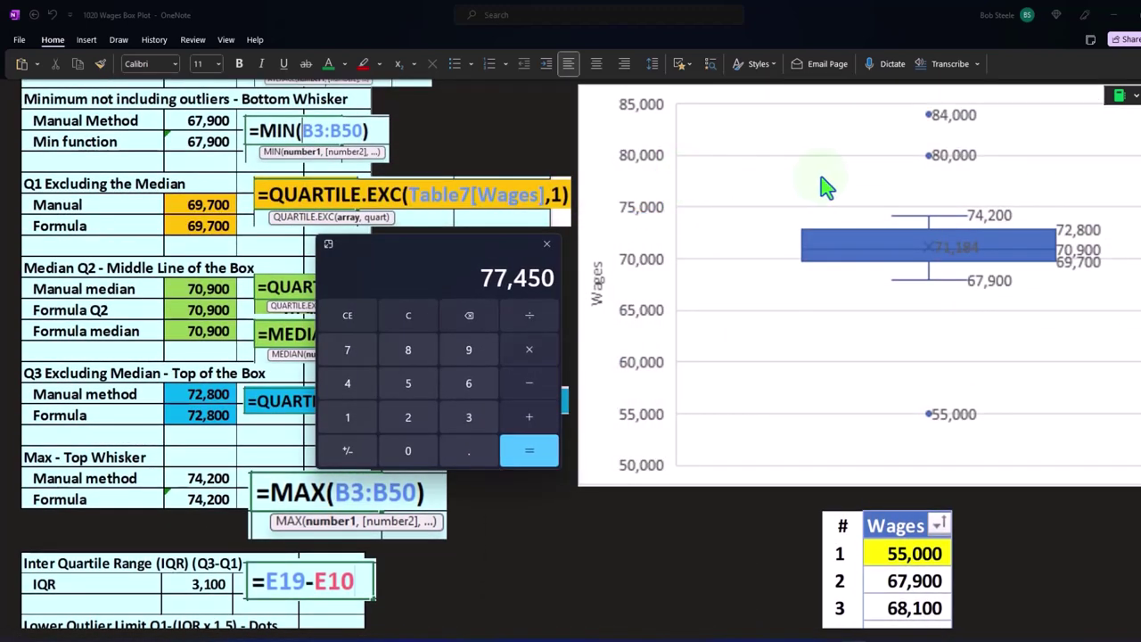
drag(971, 87, 939, 132)
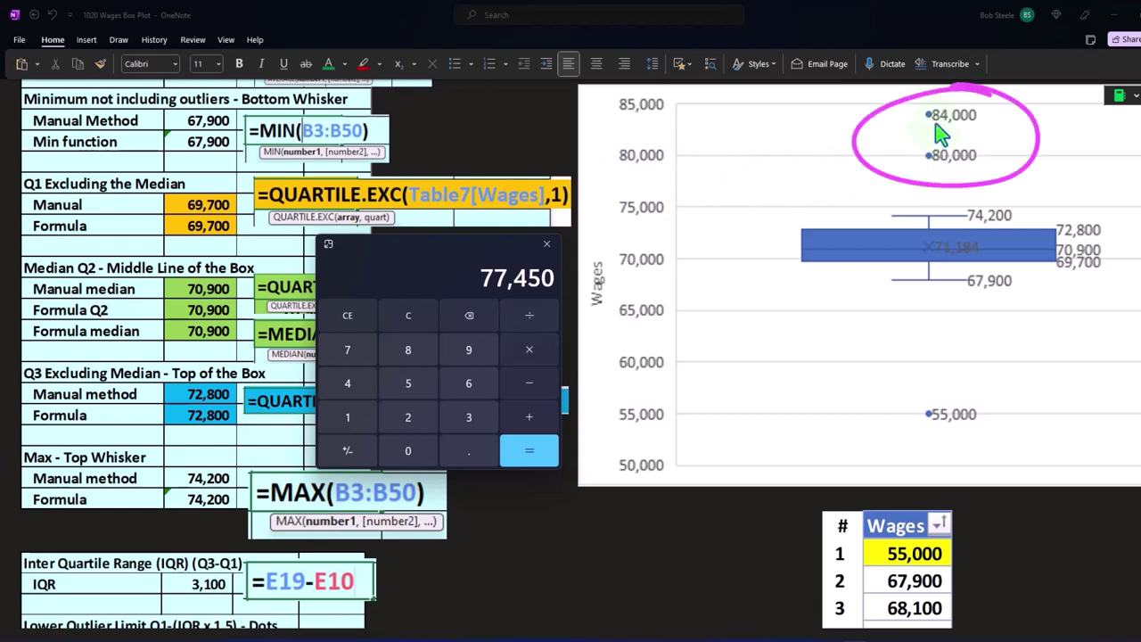
drag(958, 500, 942, 545)
drag(952, 437, 951, 331)
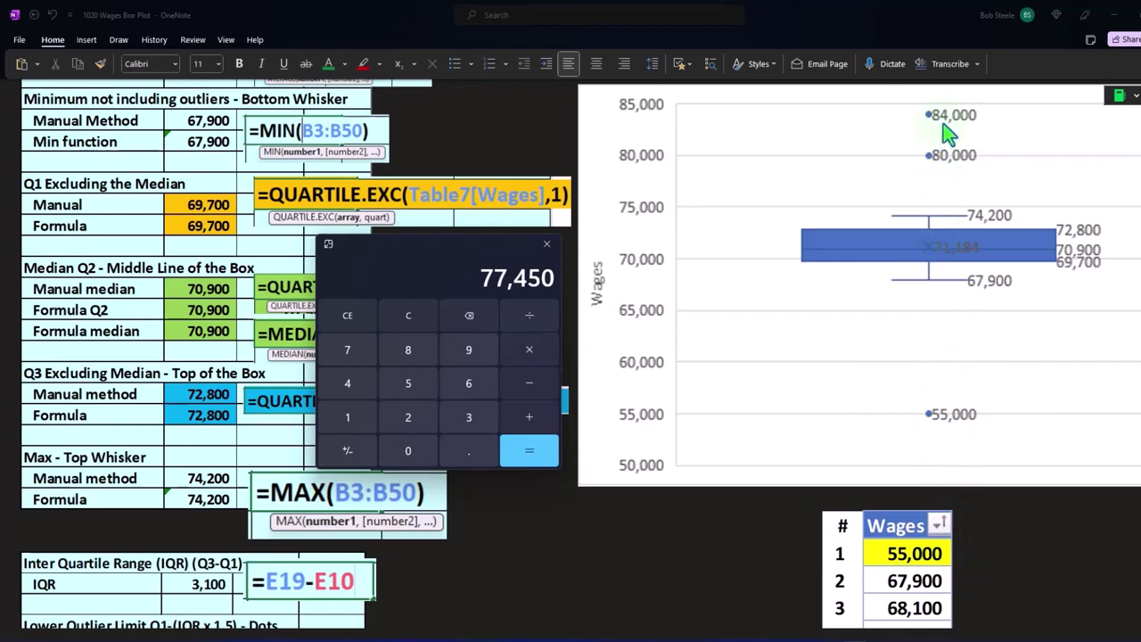
drag(945, 128, 945, 152)
scroll(963, 383, down, 15)
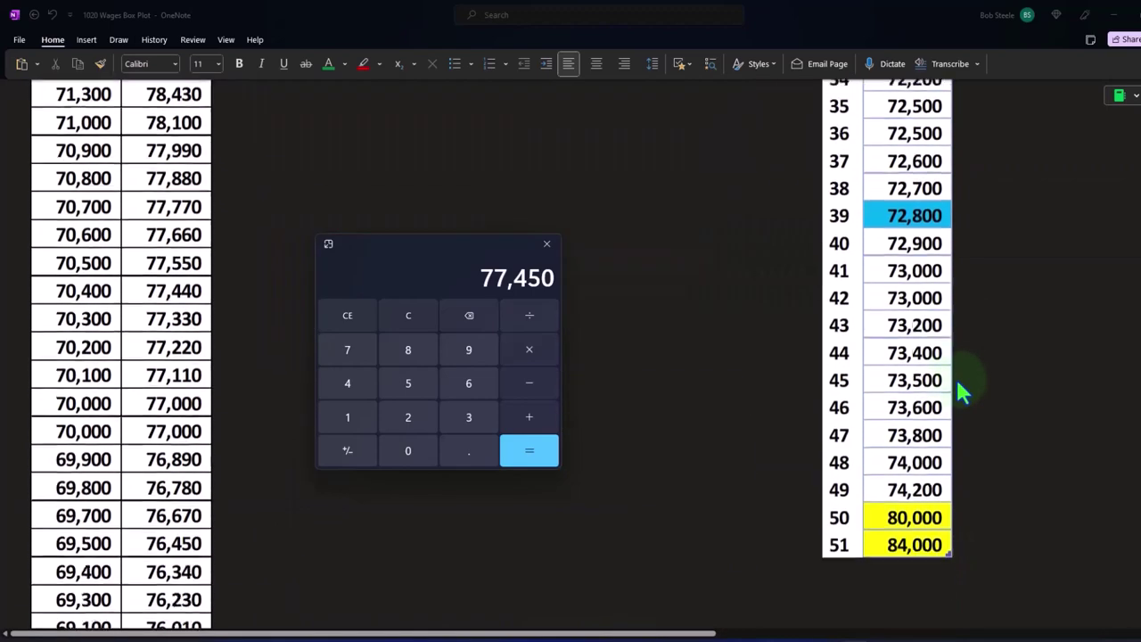
drag(924, 308, 924, 339)
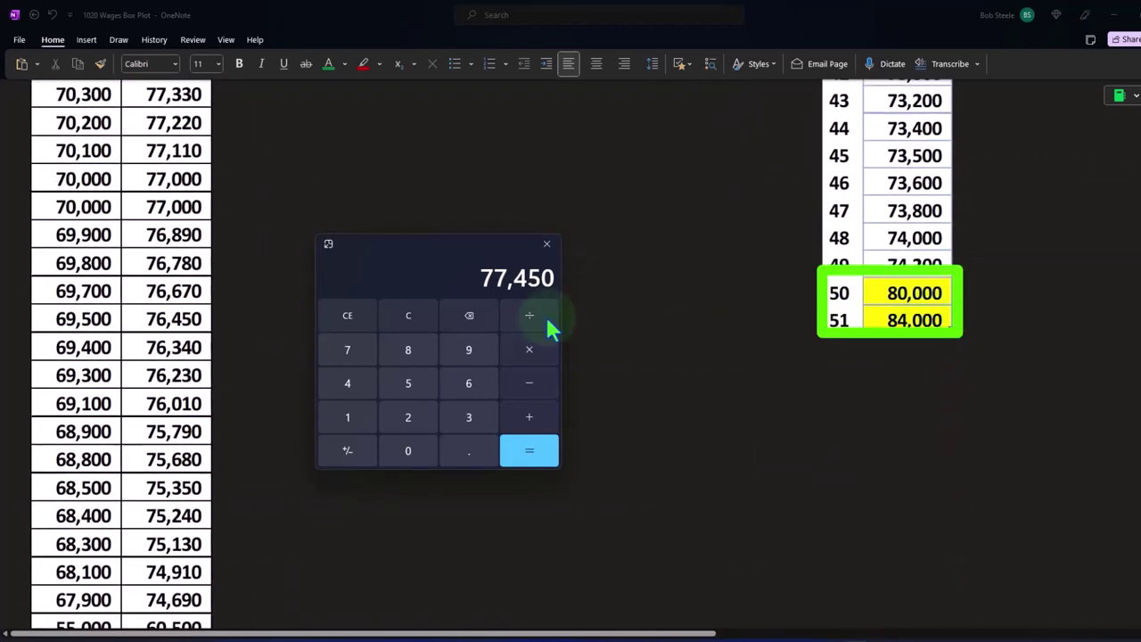
Move Calculator aside and bring OneNote back to the front.
drag(423, 248, 1023, 252)
click(477, 337)
scroll(393, 341, up, 10)
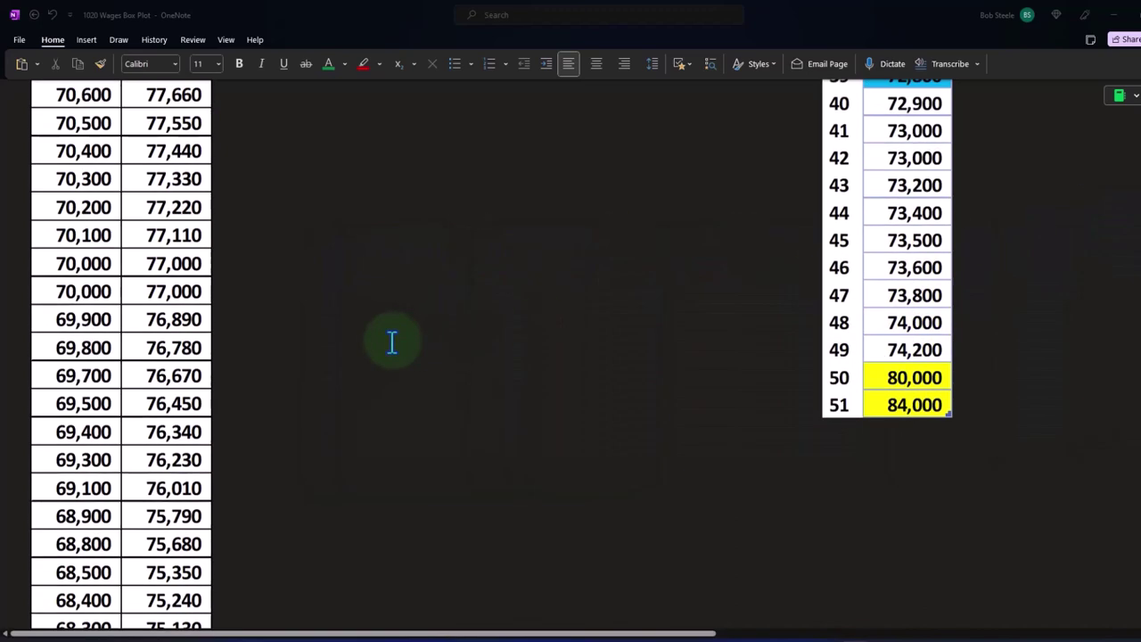
scroll(392, 342, up, 2)
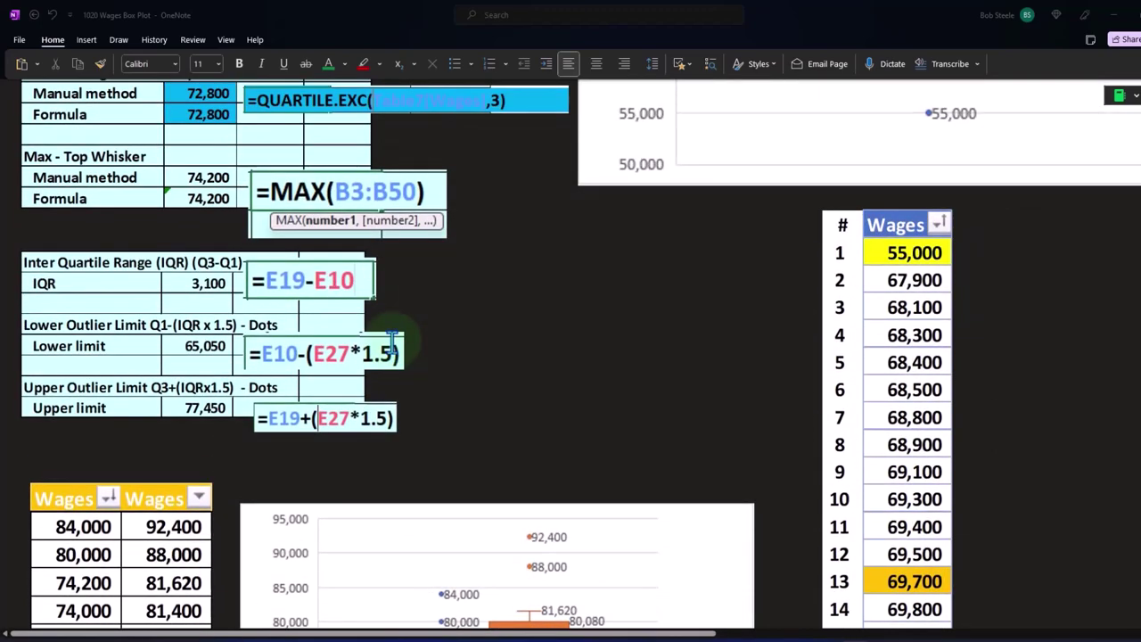
scroll(392, 341, down, 3)
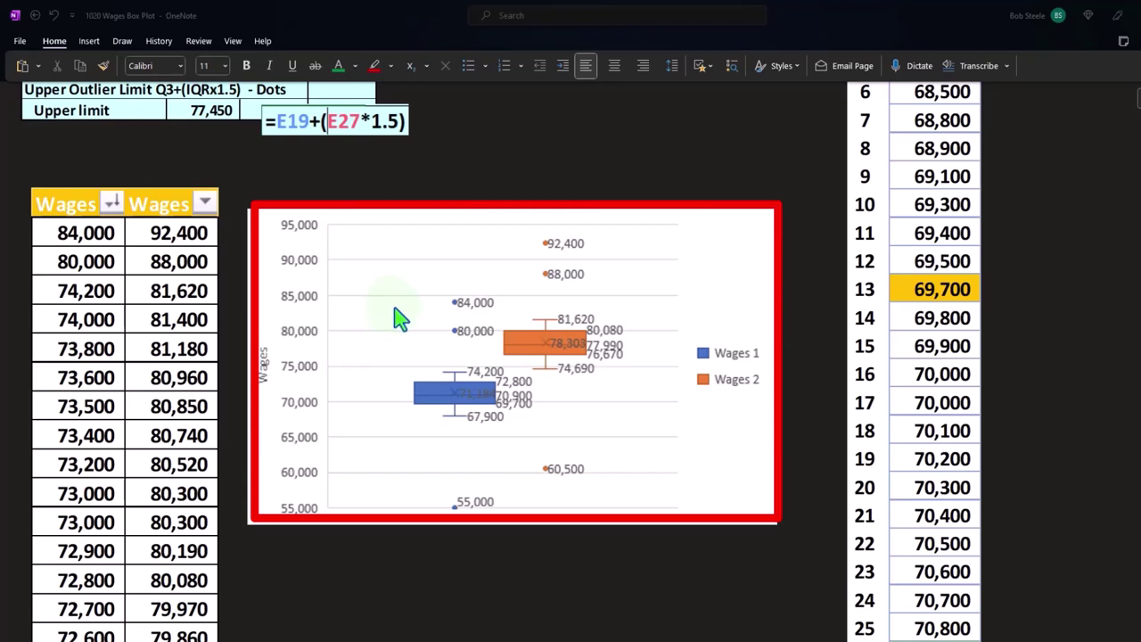
click(401, 318)
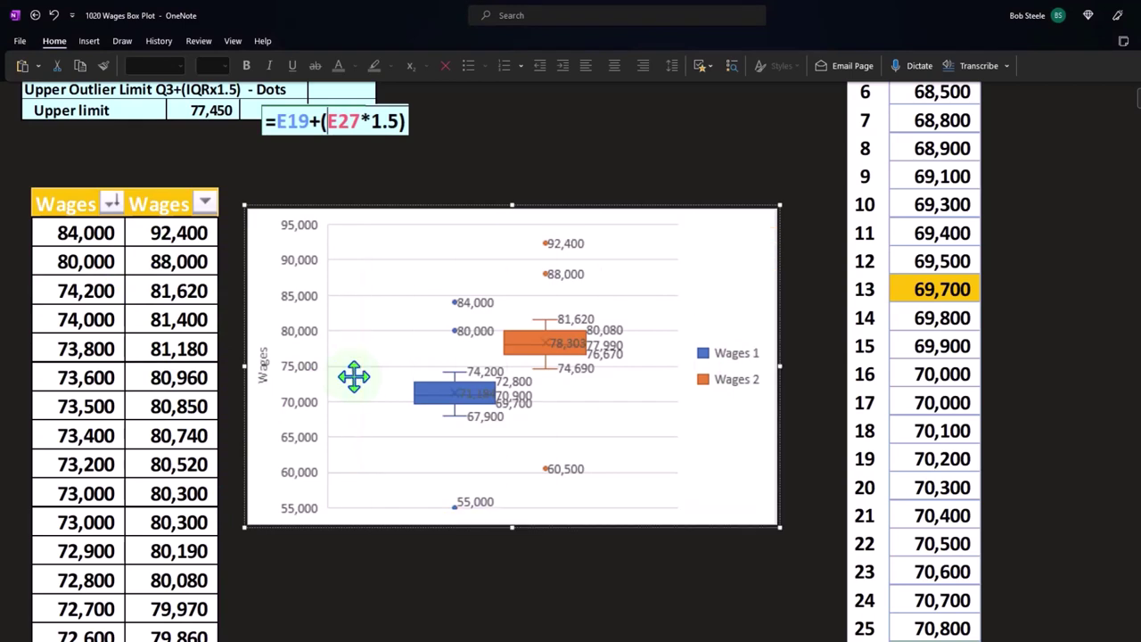
scroll(354, 376, up, 7)
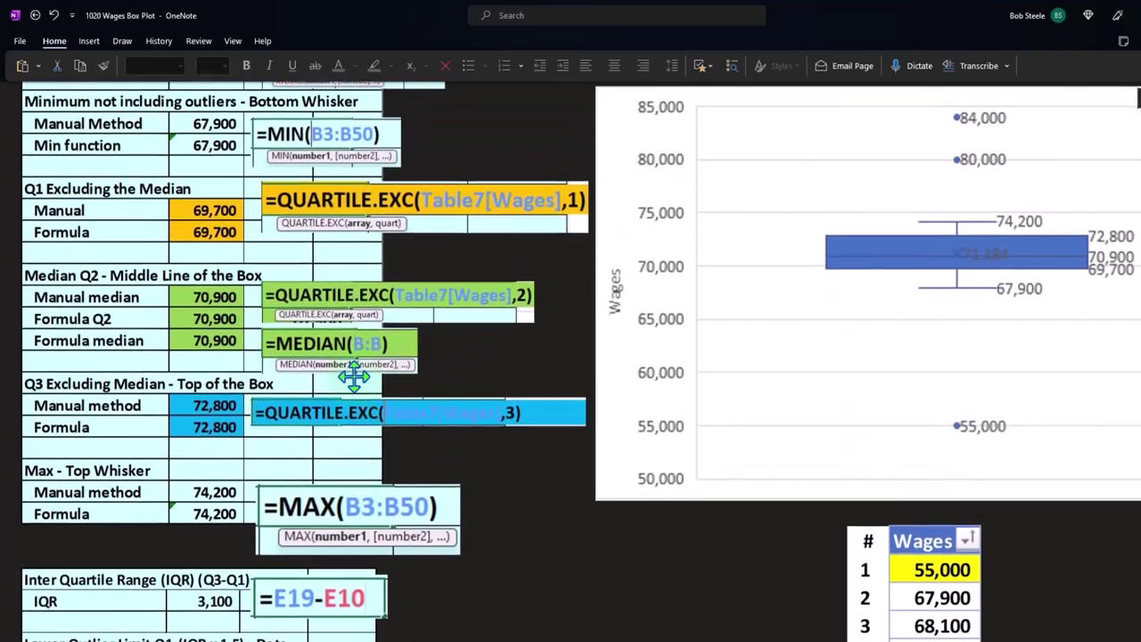
scroll(354, 376, up, 2)
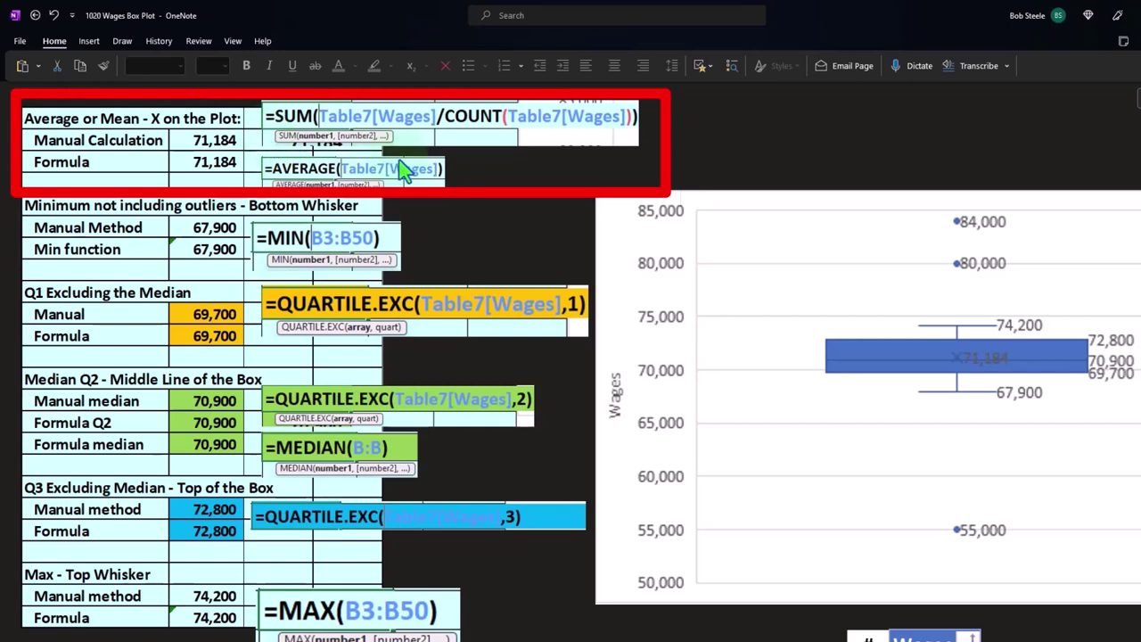
scroll(401, 169, down, 8)
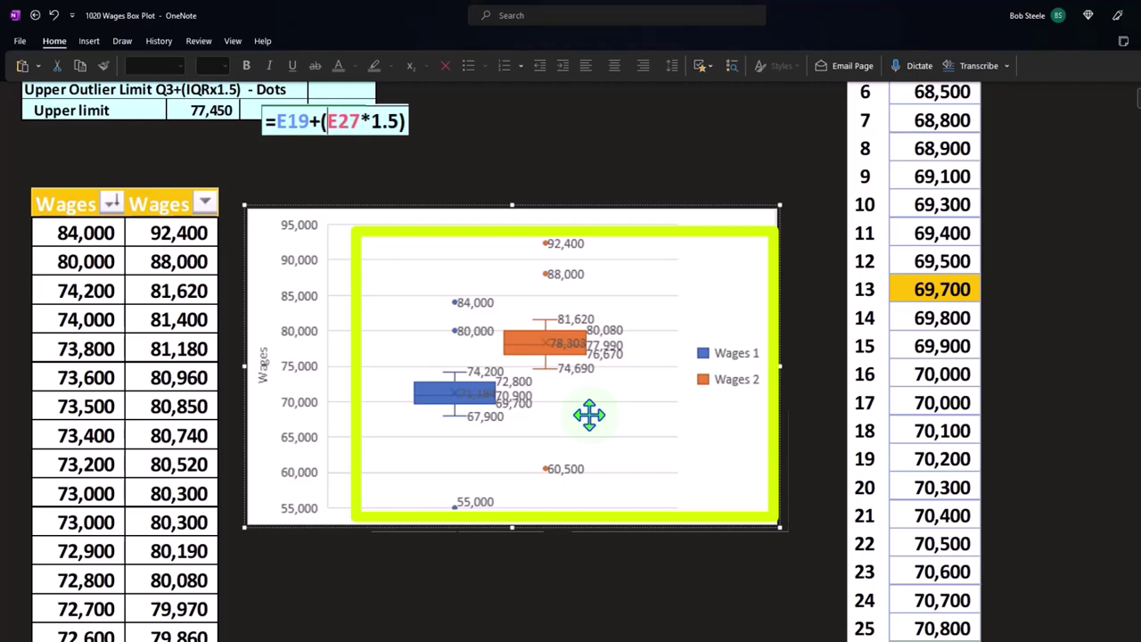
scroll(588, 415, up, 10)
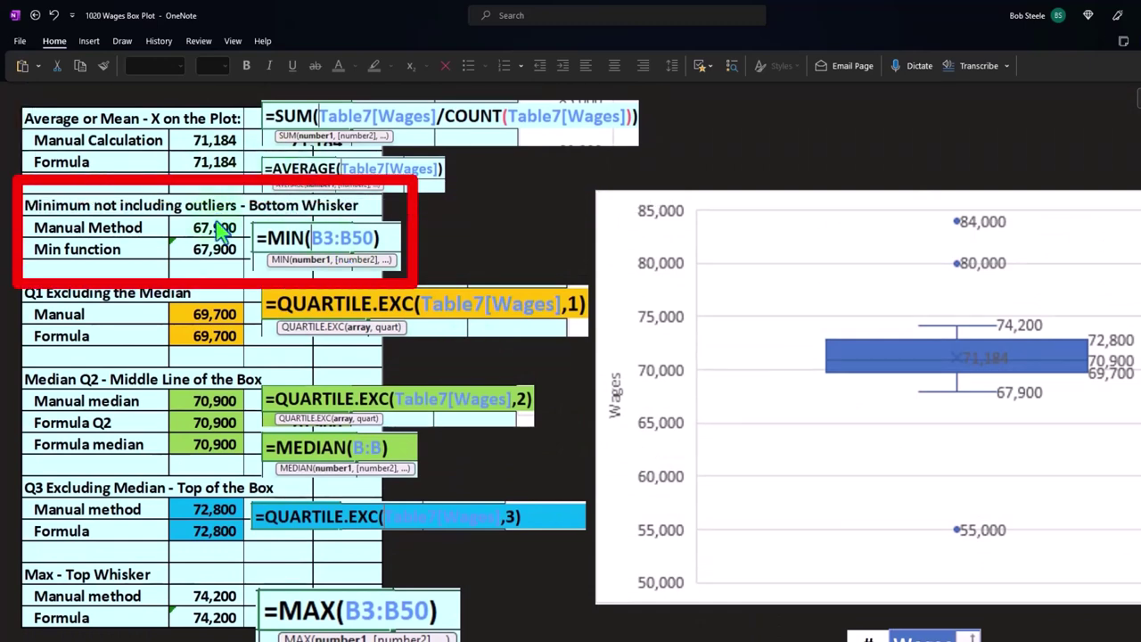
scroll(220, 230, down, 3)
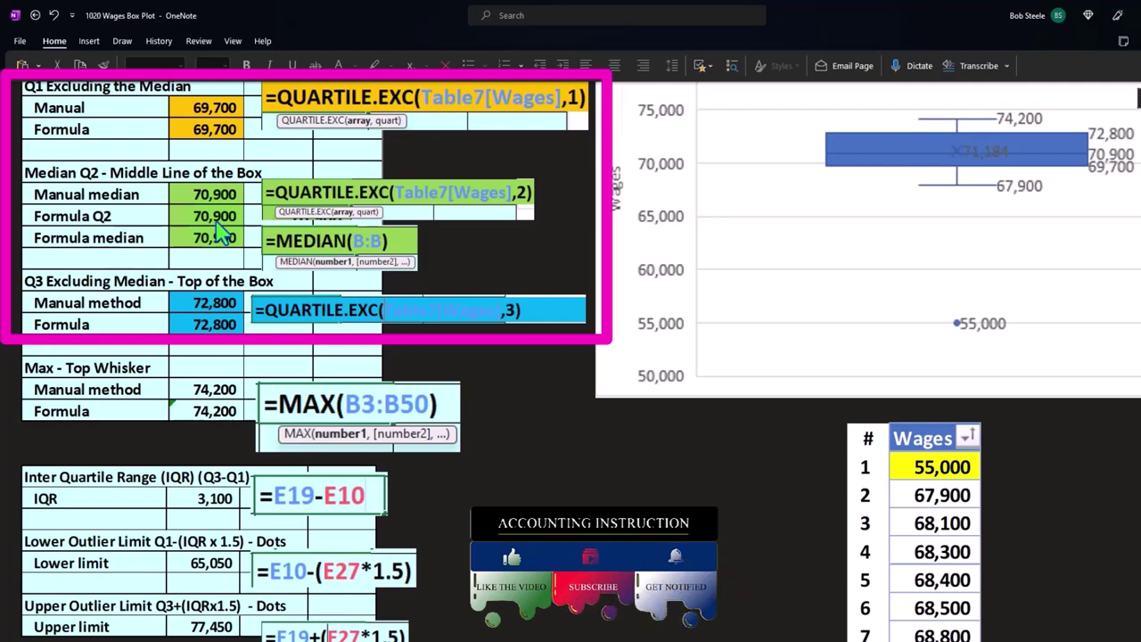
scroll(221, 233, down, 3)
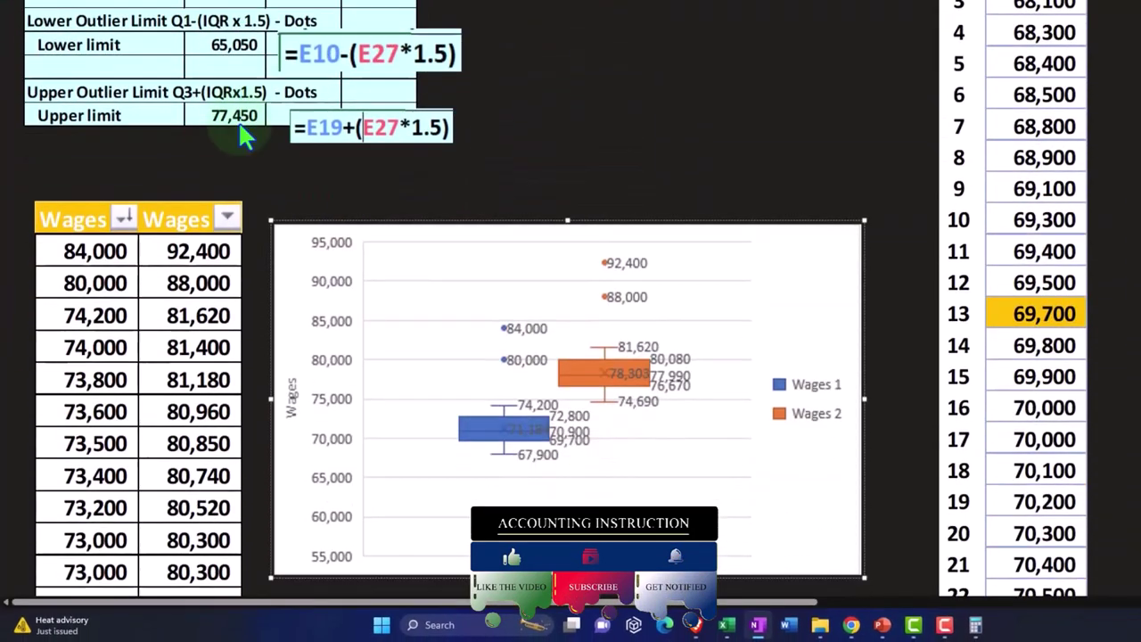
scroll(239, 123, down, 3)
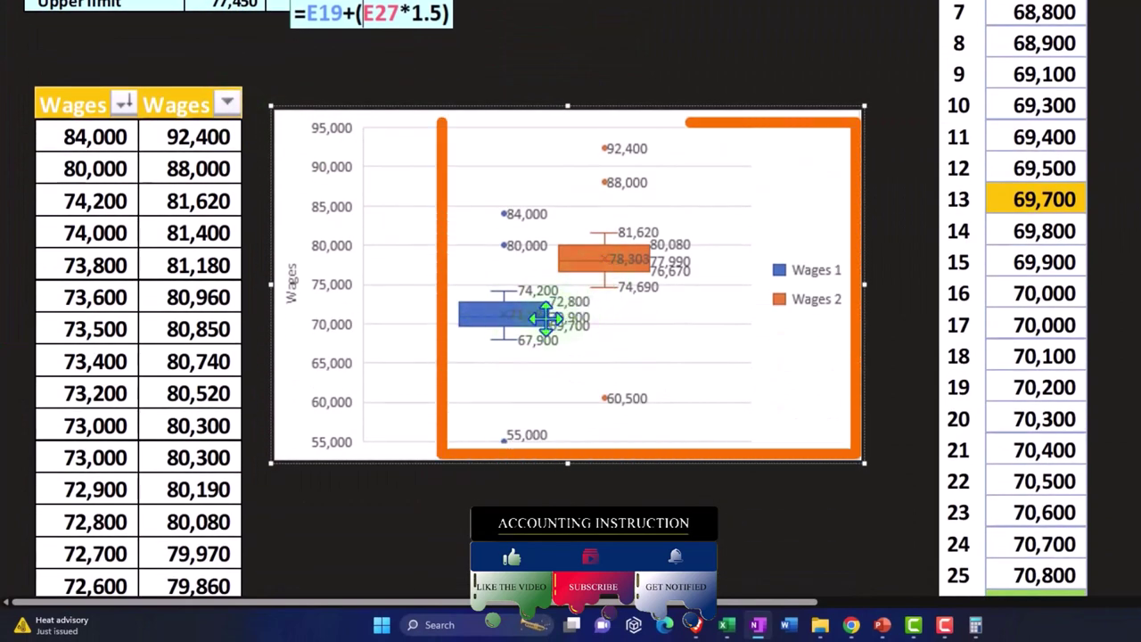